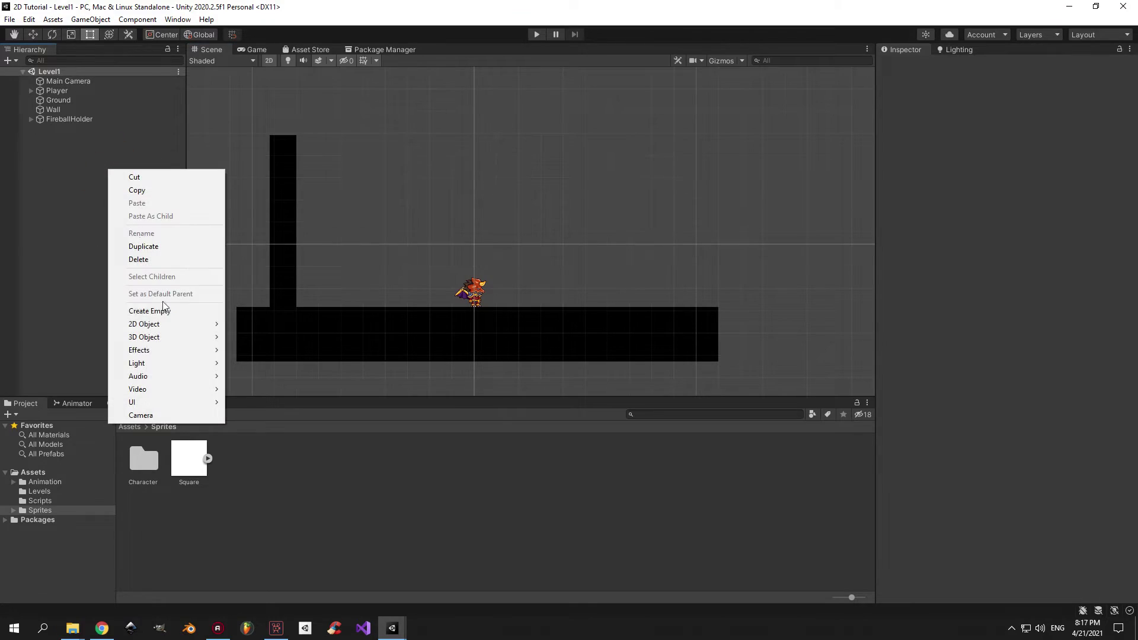
left_click(166, 310)
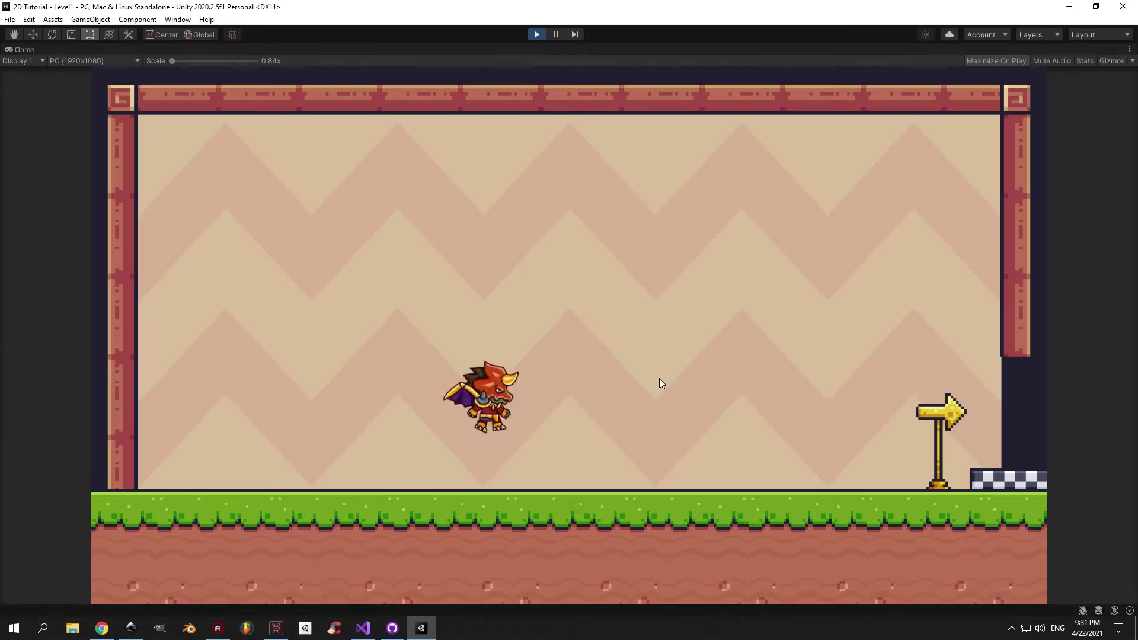
key("Right")
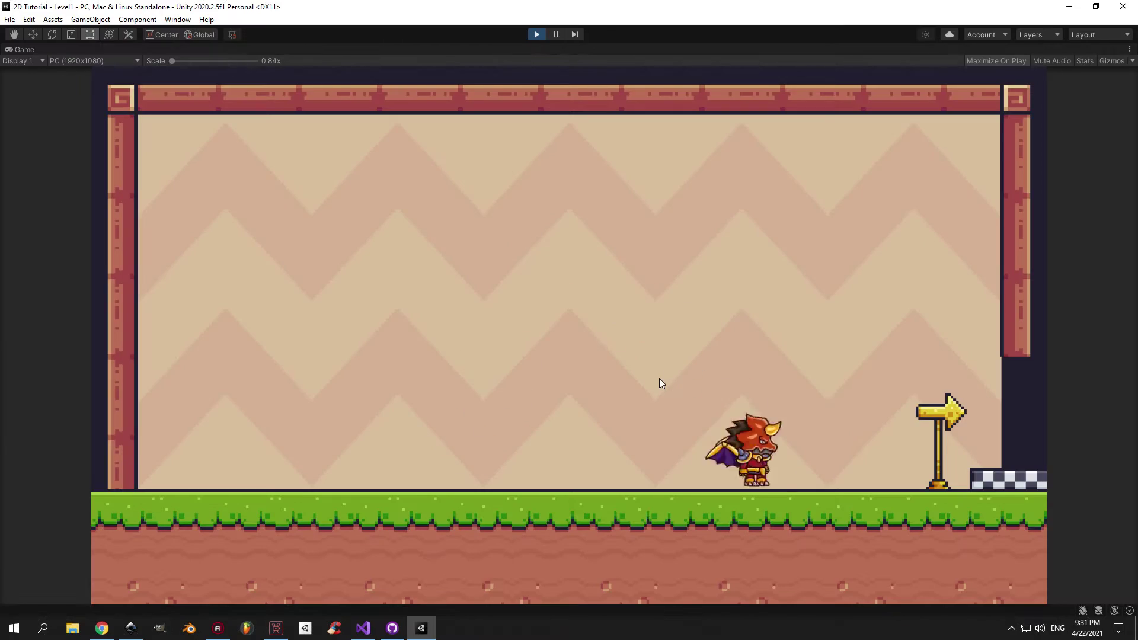
key("Right")
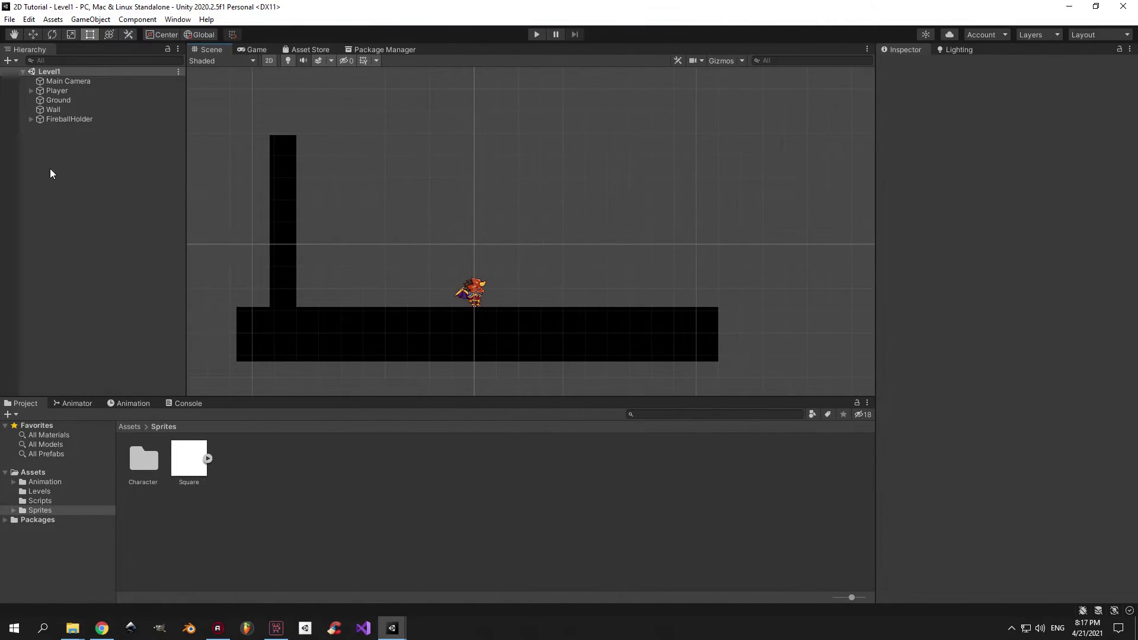
Create an empty game object at the root of the Level1 scene and name it Level
right_click(108, 170)
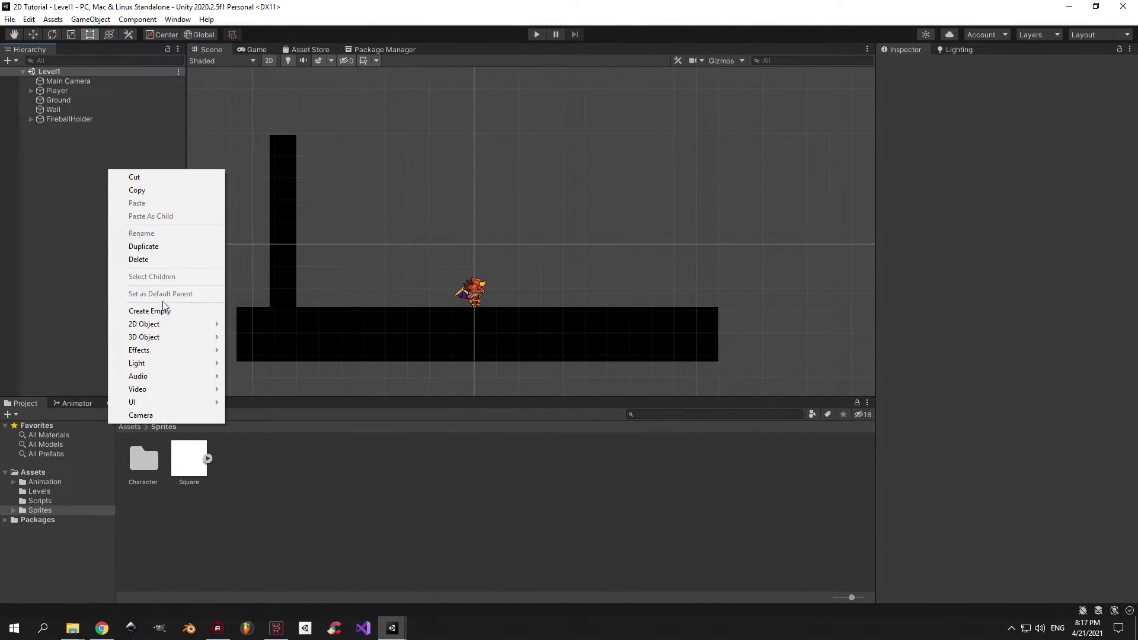
left_click(147, 311)
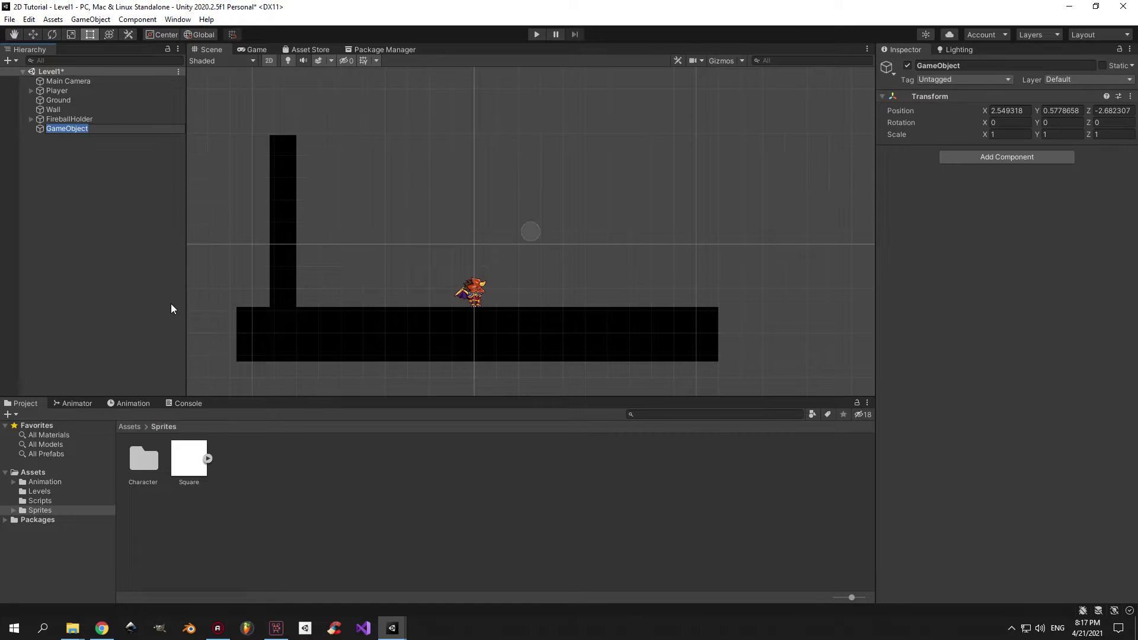
type("Level")
key("Return")
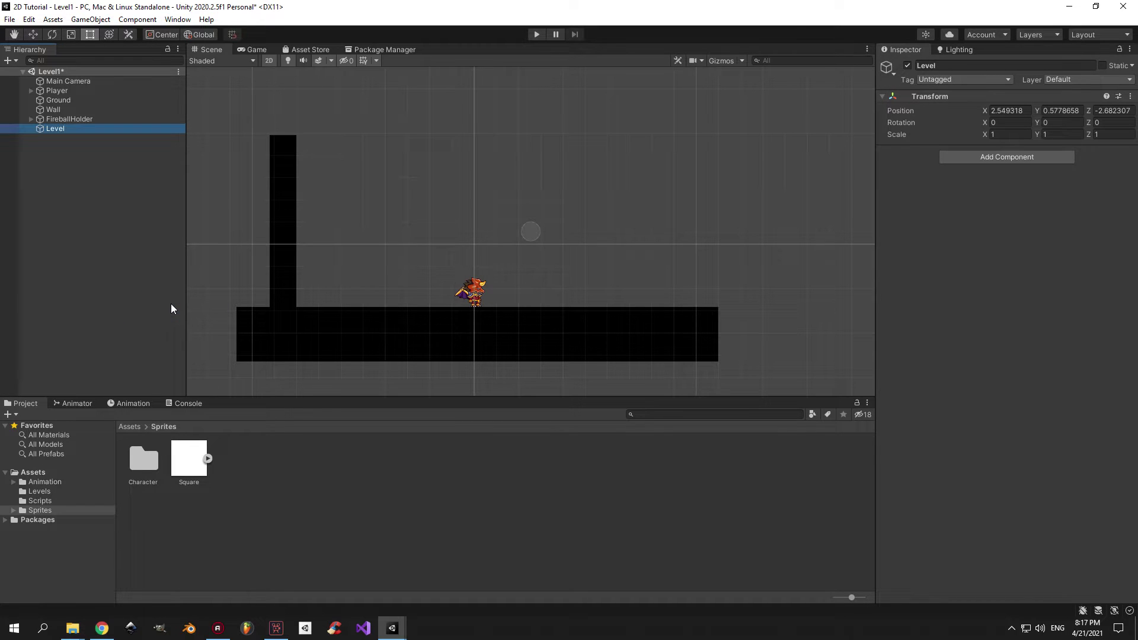
Set the Level object's position to X 0, Y 0, Z 0 and save the scene
left_click(1005, 110)
type("0")
key("Tab")
type("0")
key("Tab")
type("0")
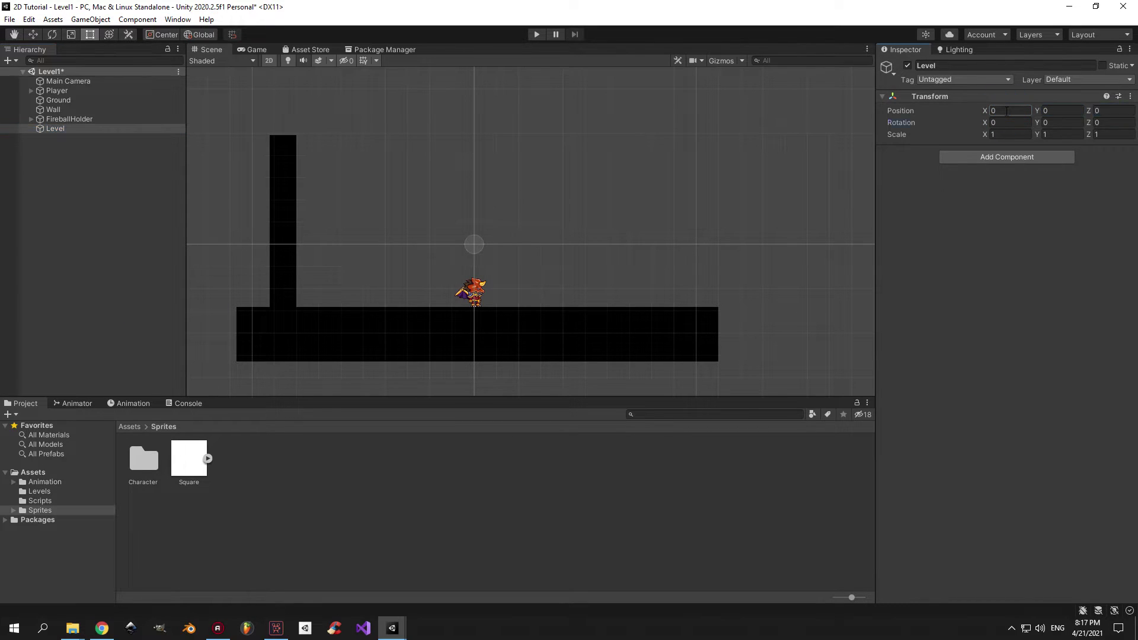
key("Tab")
key("ctrl+s")
Add an empty child object named Room1 under Level and save the scene
right_click(60, 129)
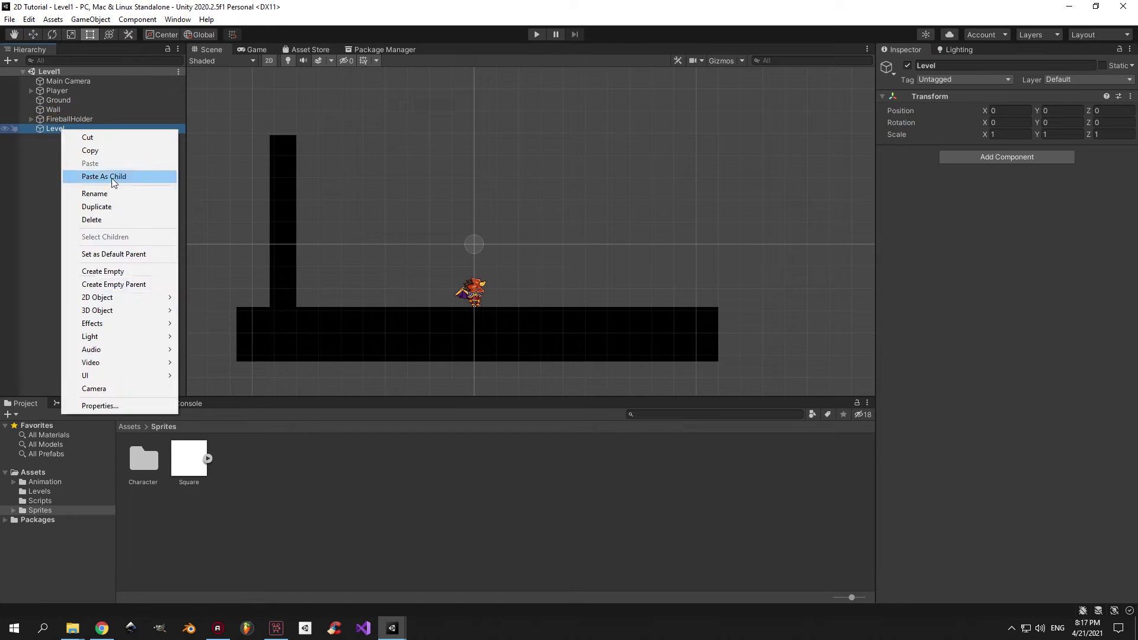
left_click(117, 271)
type("Room1")
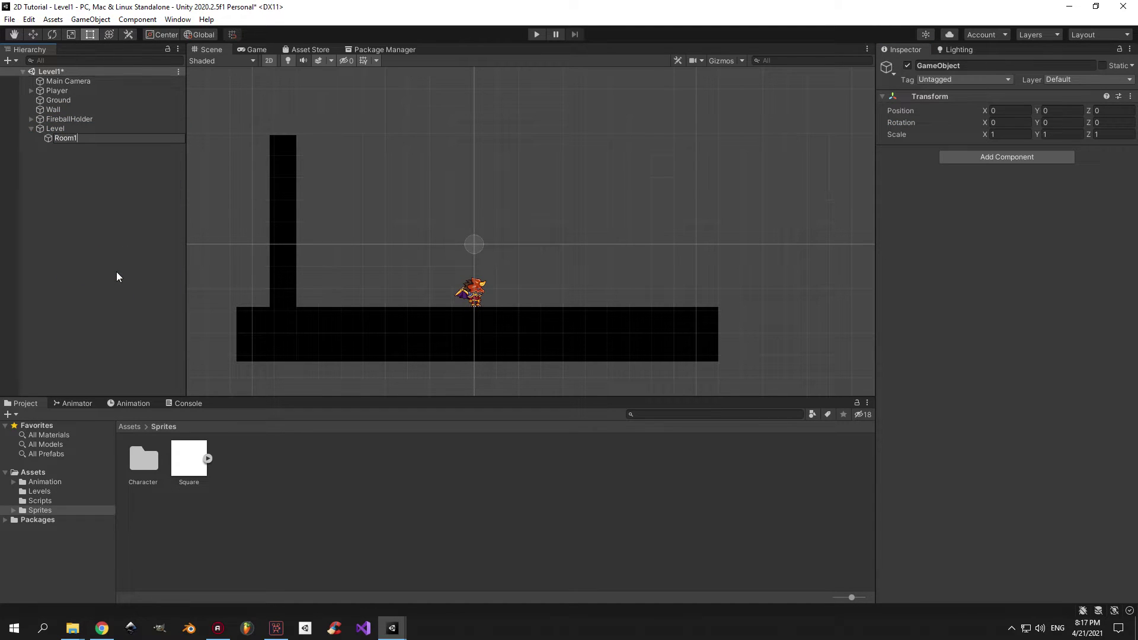
key("Return")
key("ctrl+s")
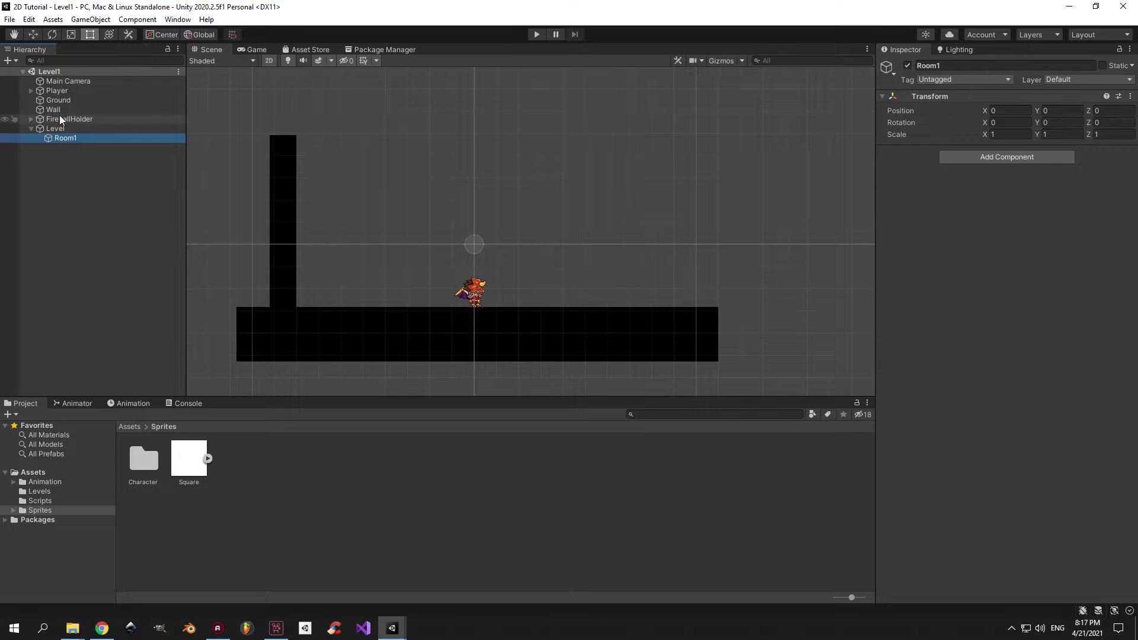
Make the Ground and Wall objects children of Room1
left_click(71, 109)
left_click(76, 100, "ctrl")
left_click_drag(74, 101, 65, 138)
Show the game view and set the Main Camera's background colour to hex 211F30
left_click(68, 82)
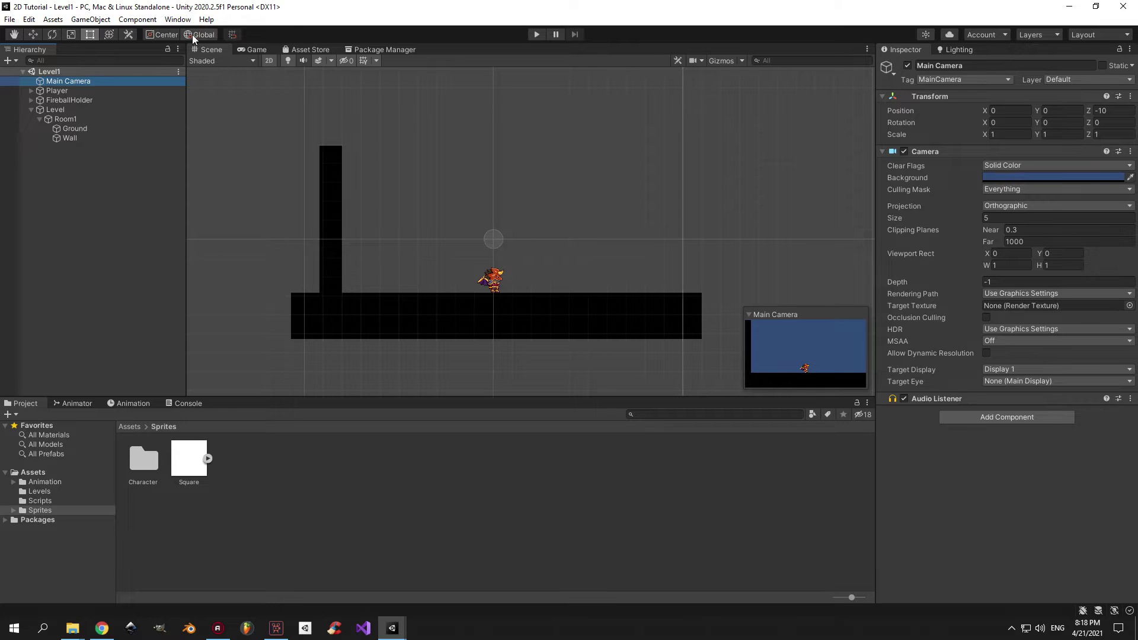
left_click(257, 49)
left_click(1025, 177)
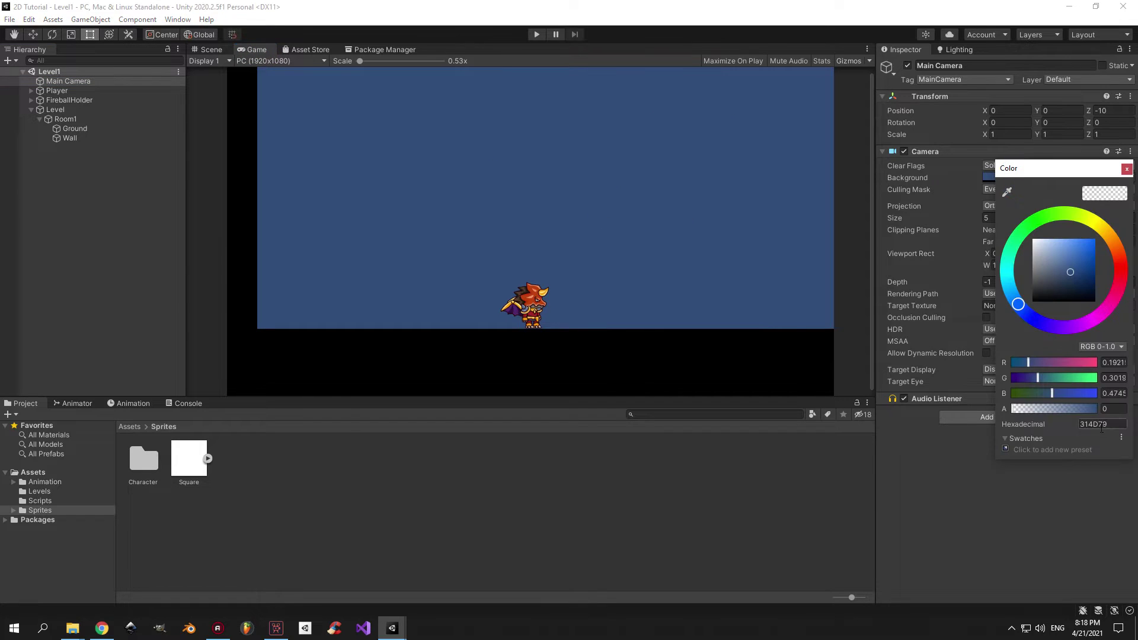
left_click(1104, 424)
type("211F30")
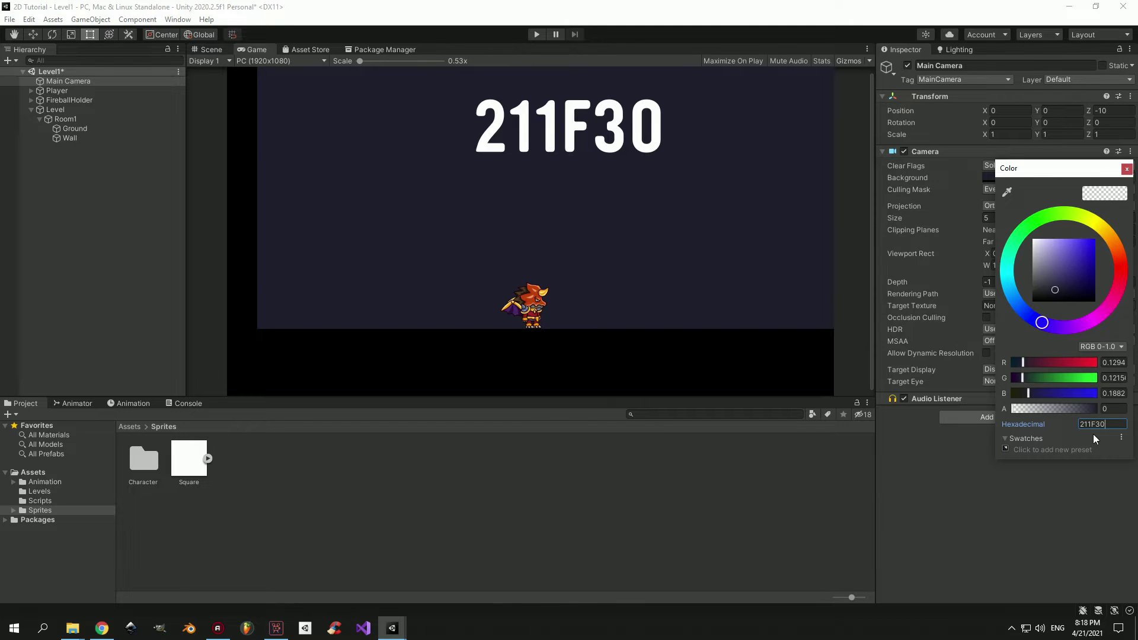
left_click(1127, 169)
Go to the Unity Asset Store website in the browser and search for "pixel adventure"
left_click(306, 49)
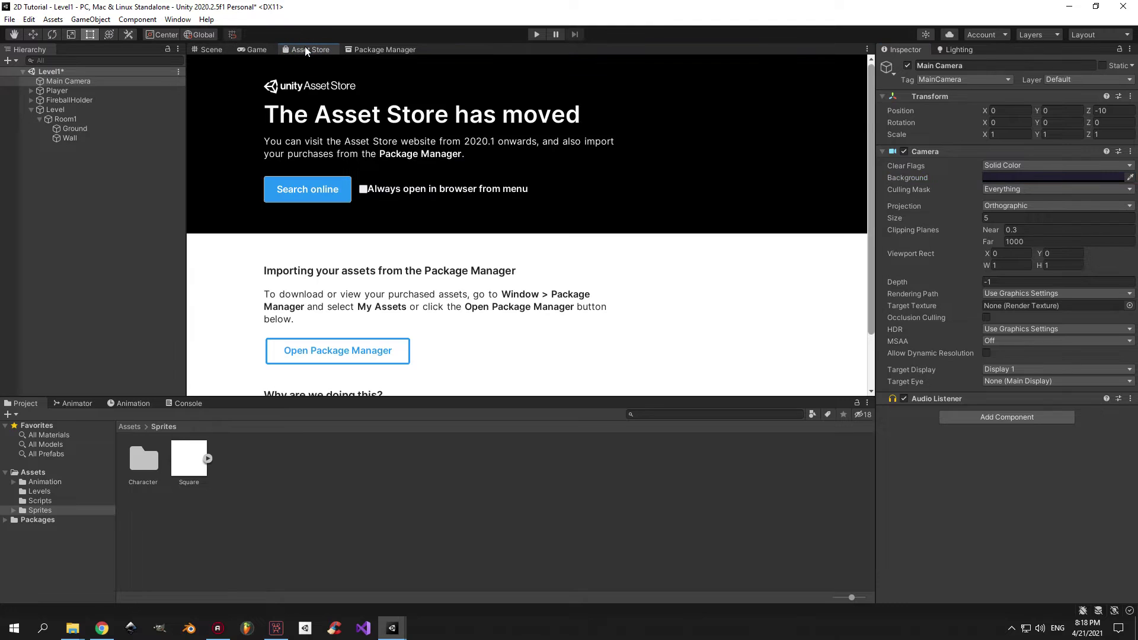
left_click(305, 189)
left_click(433, 138)
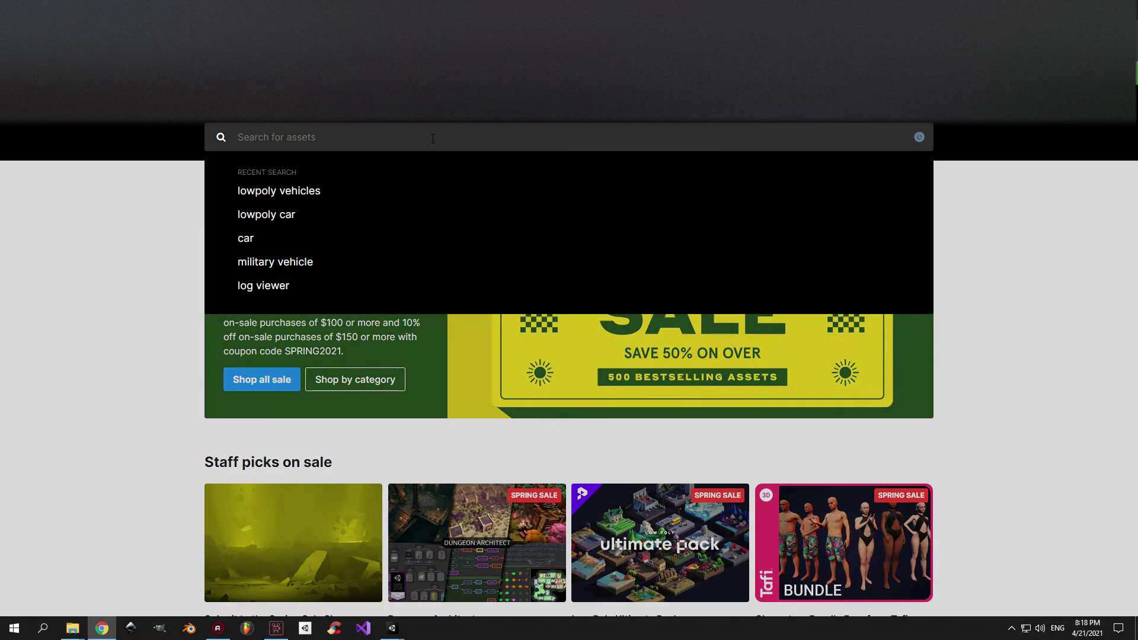
type("pixel adventure")
key("Return")
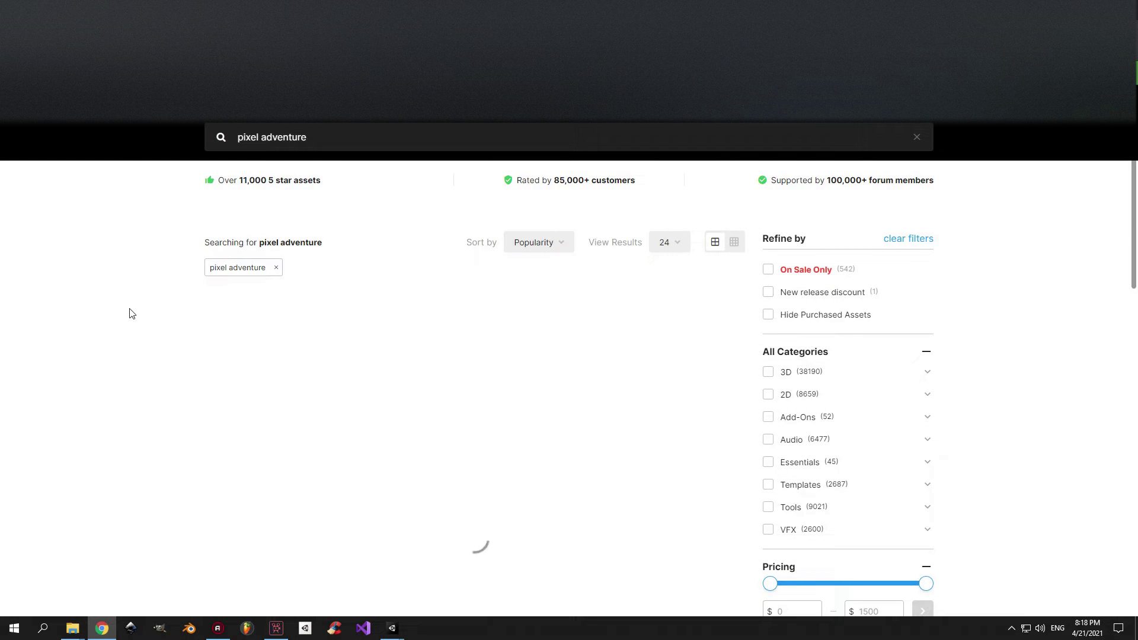
Open the free Pixel Adventure 1 asset page and send the asset to Unity
scroll(65, 333, "down", 2)
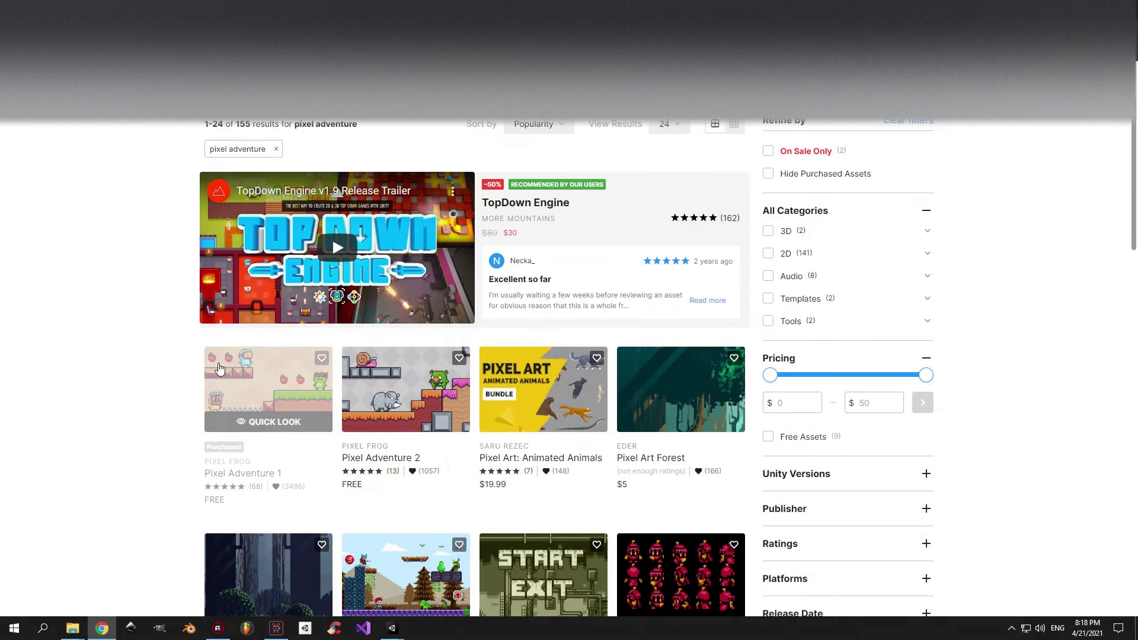
left_click(152, 361)
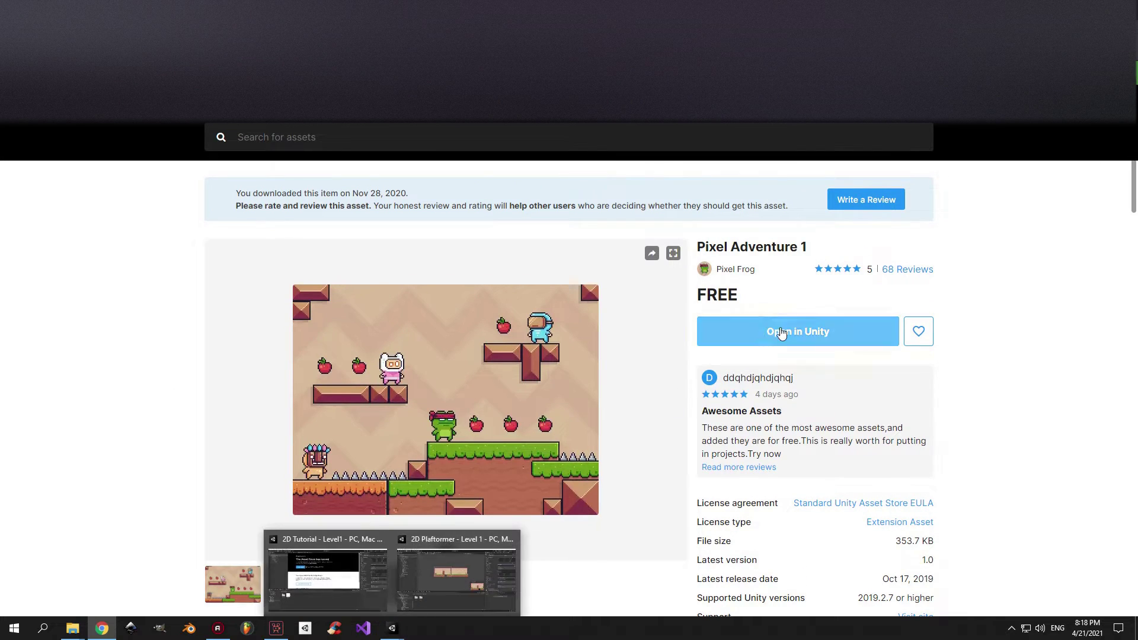
left_click(777, 330)
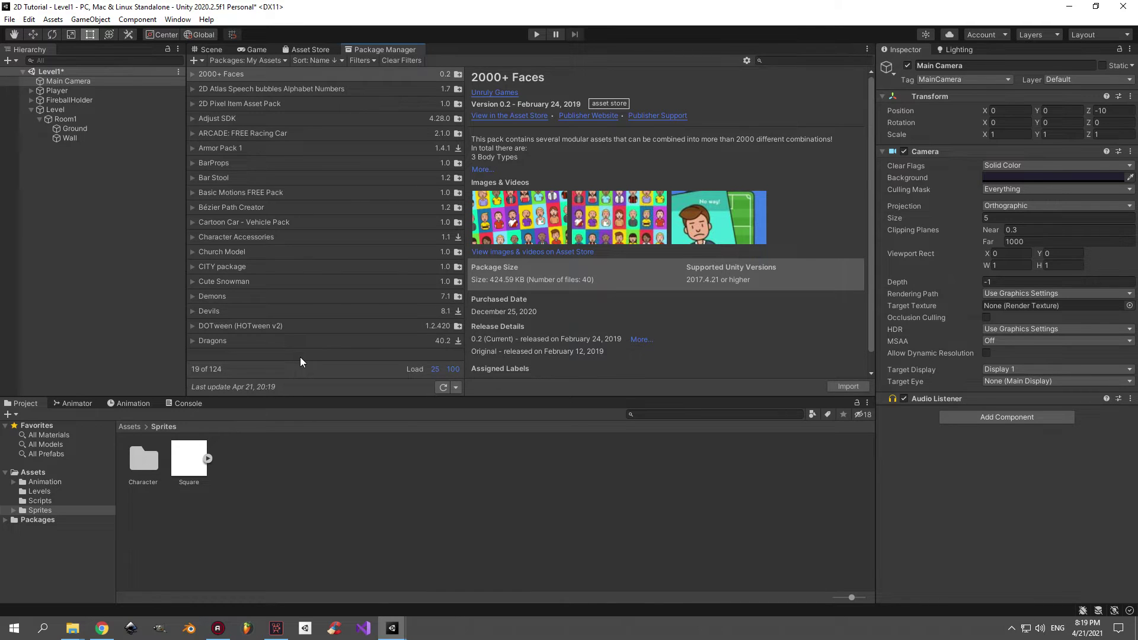
Find Pixel Adventure 1 among the owned packages by searching "pixel ad" and import all its files into the project
left_click(781, 60)
type("pixel")
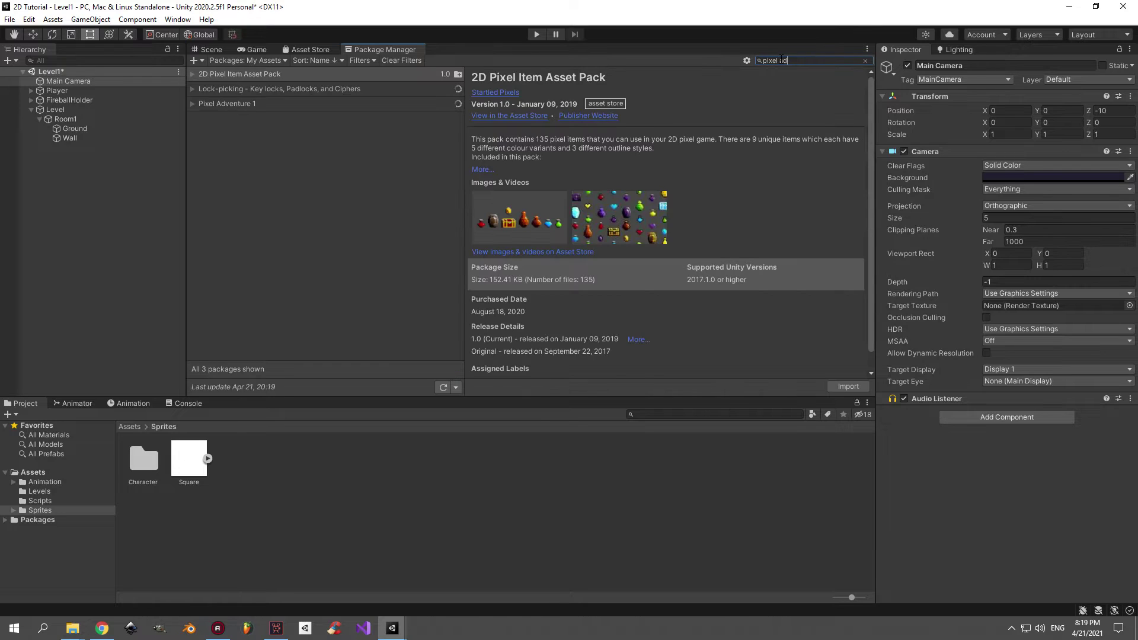
type(" ad")
left_click(255, 73)
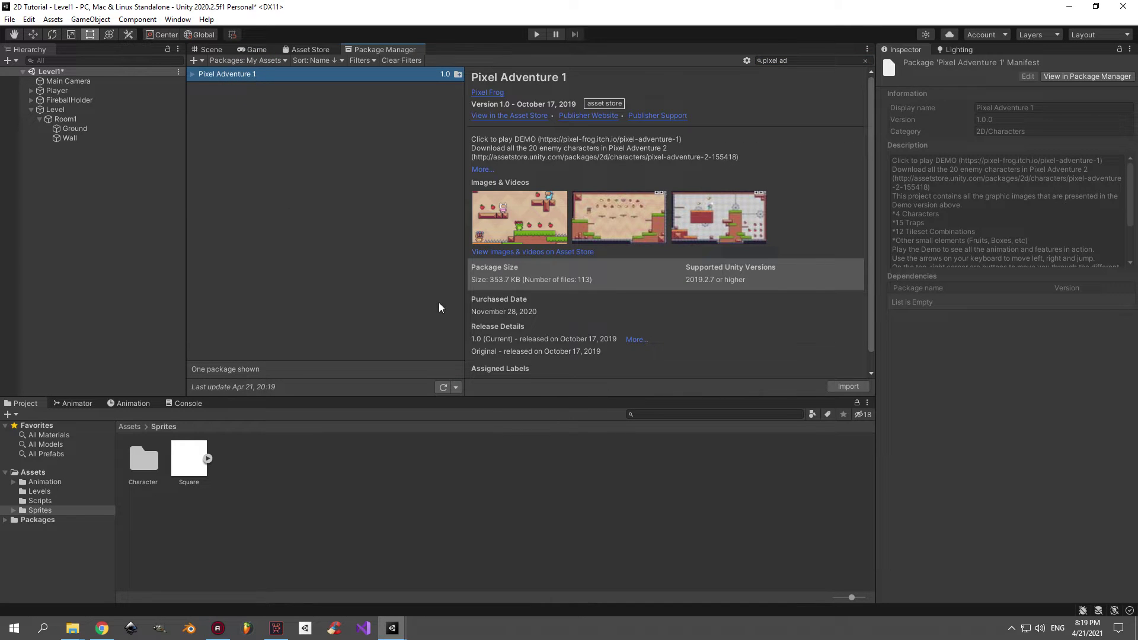
left_click(847, 387)
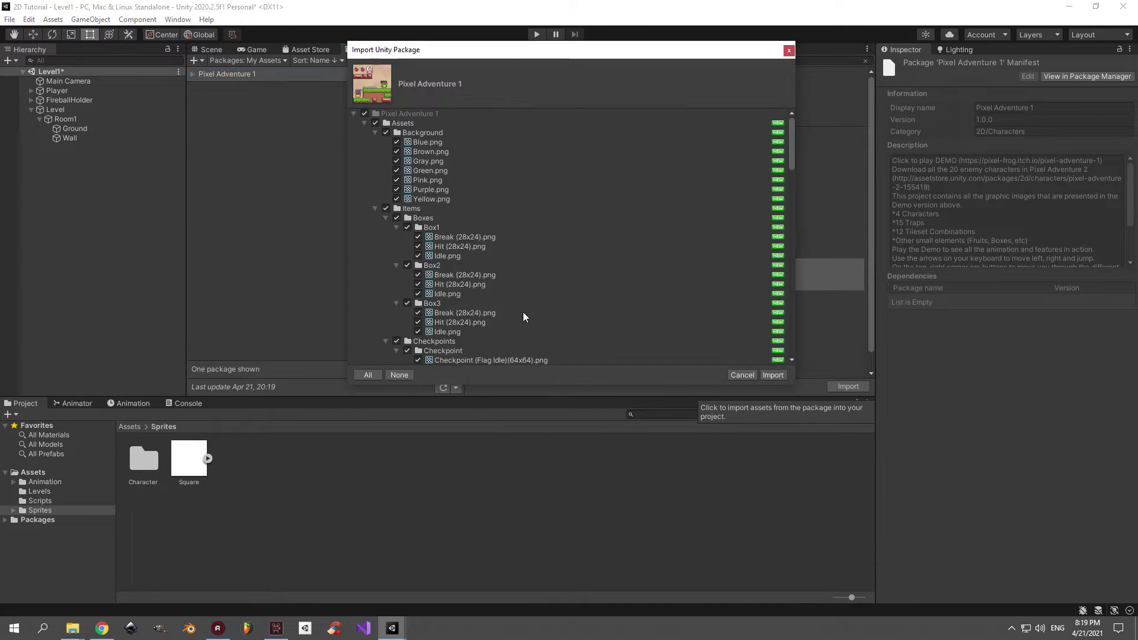
left_click(772, 375)
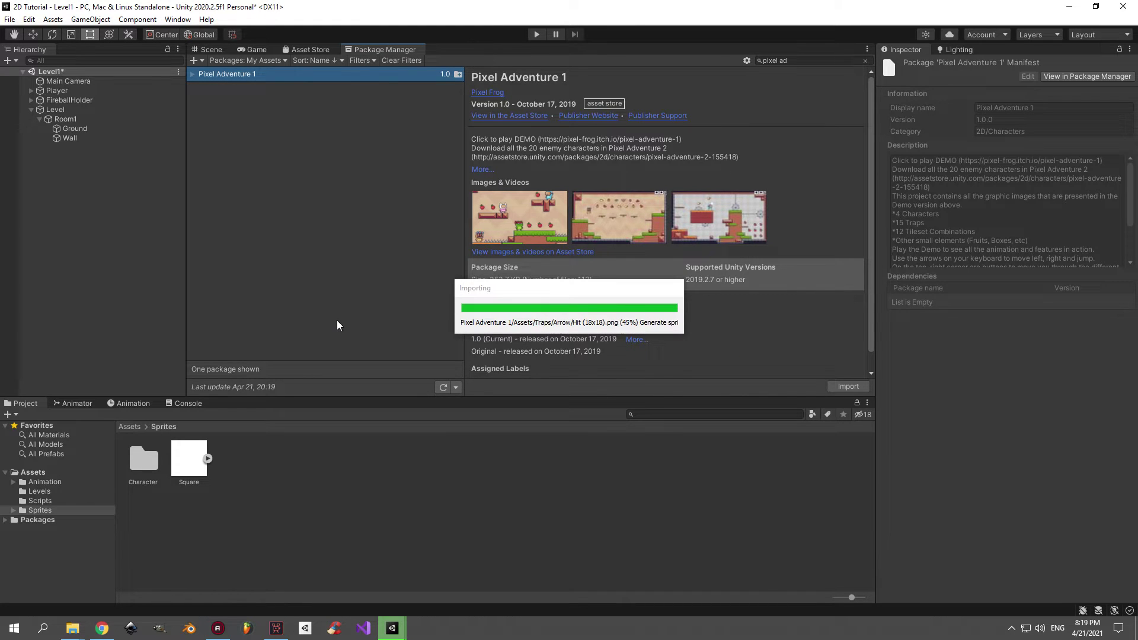
Return to the scene view and move the Pixel Adventure 1 folder into the Sprites folder
left_click(207, 49)
left_click(62, 499)
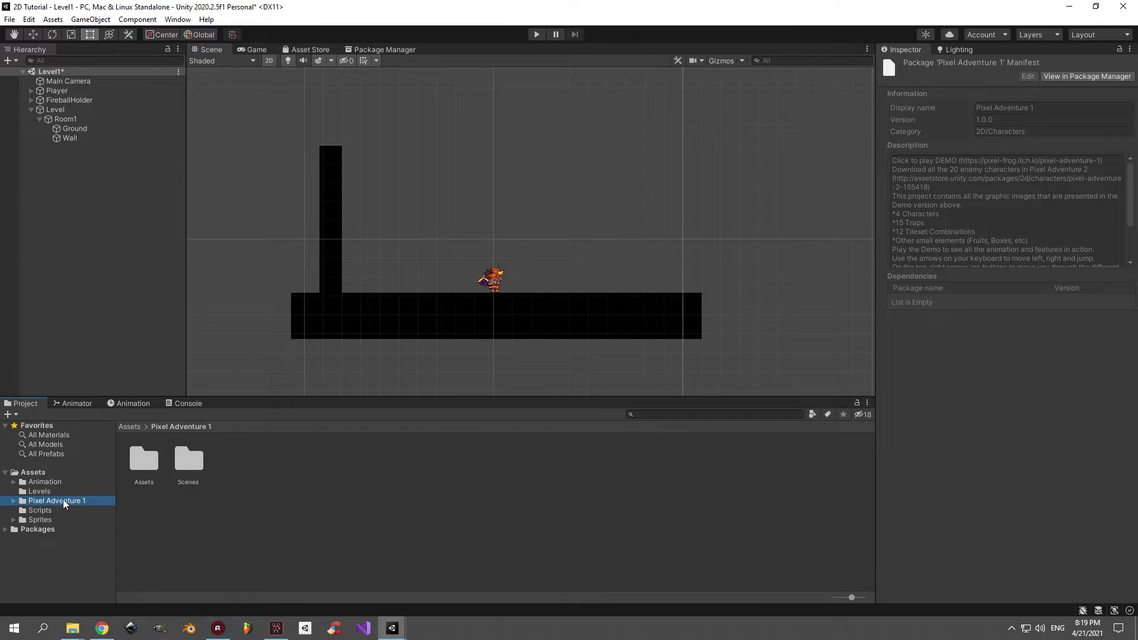
left_click_drag(63, 499, 41, 521)
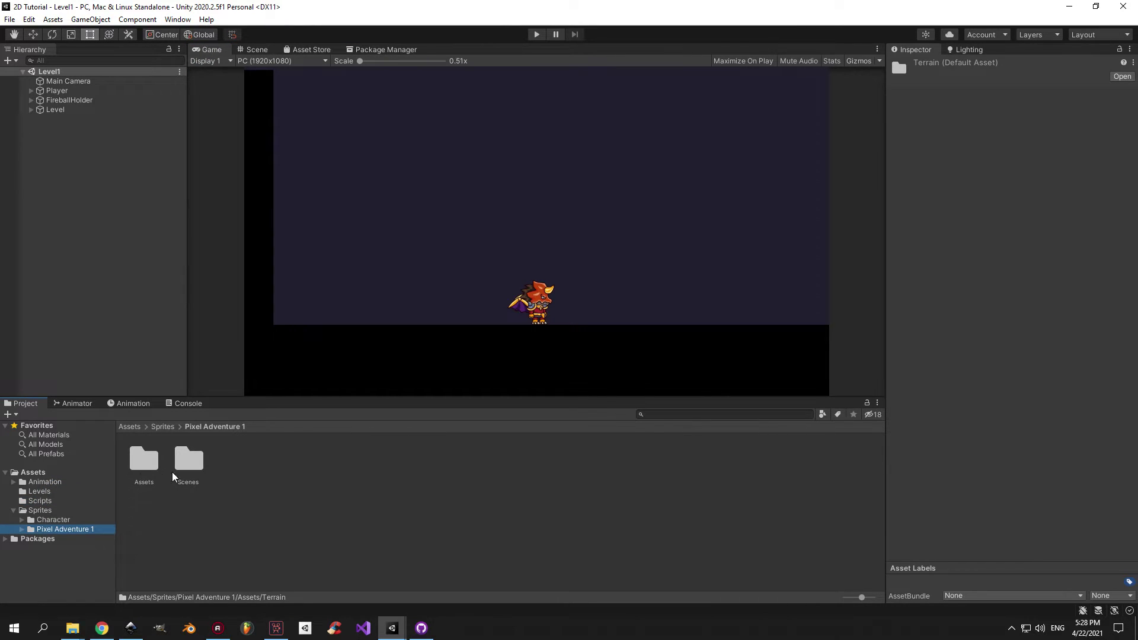
Open the Terrain folder inside Pixel Adventure 1's Assets and select the black Ground block in the scene
double_click(144, 459)
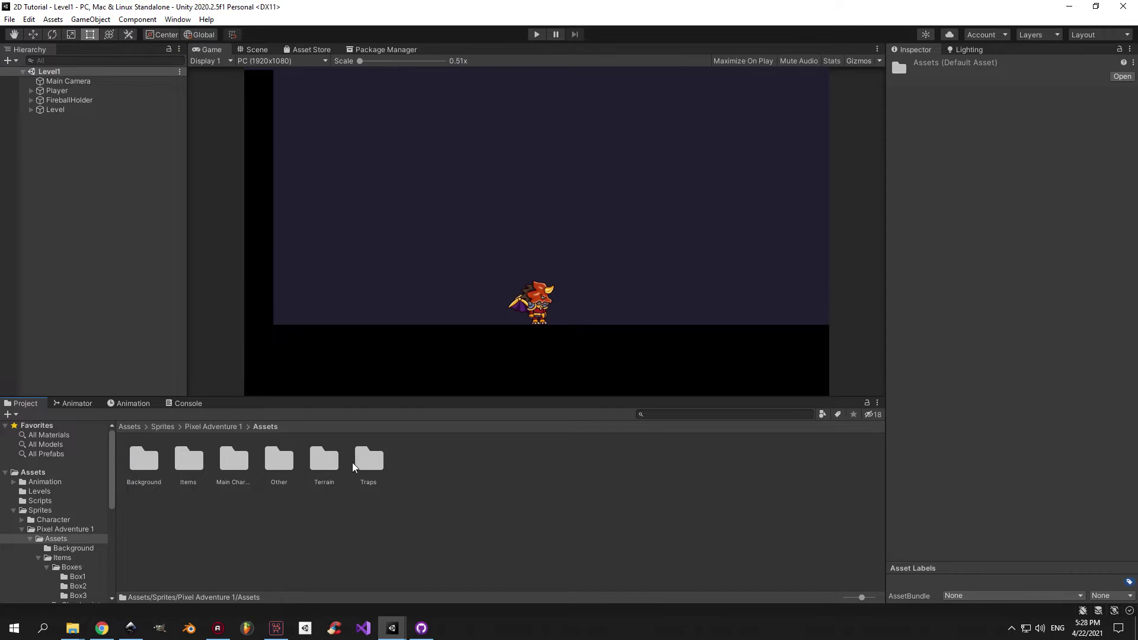
double_click(324, 459)
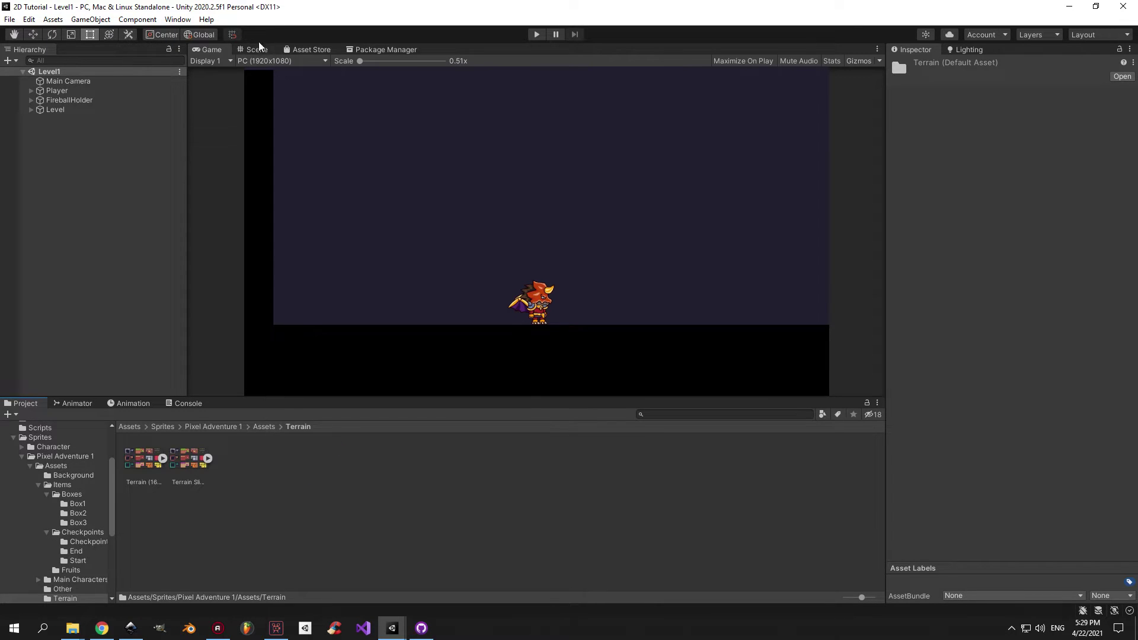
left_click(247, 52)
left_click(423, 300)
scroll(423, 300, "up", 2)
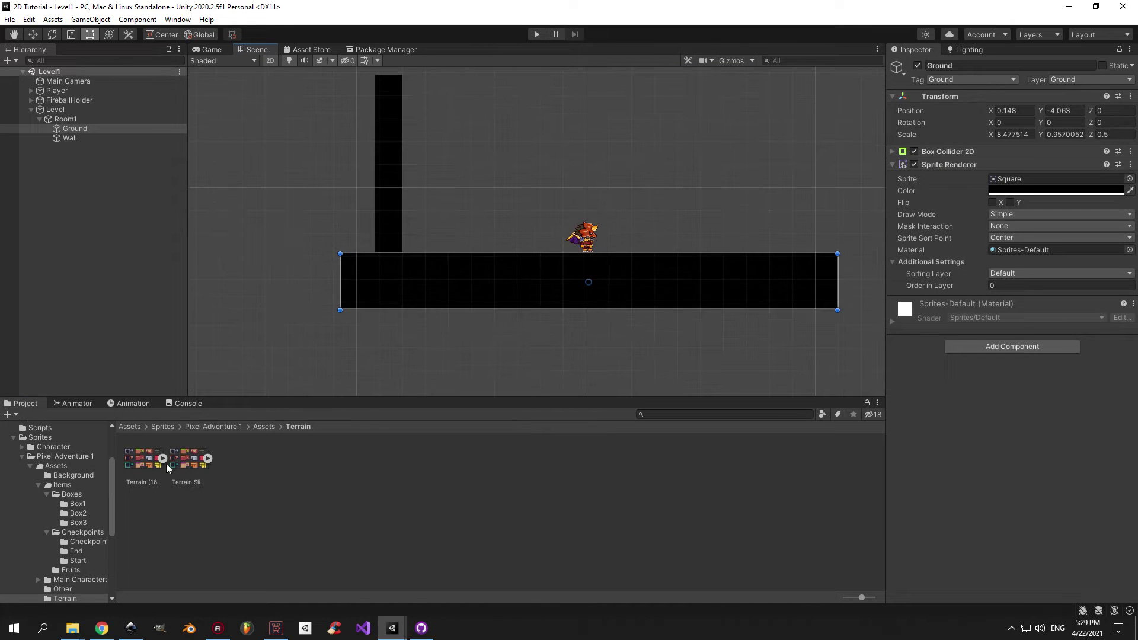
Set the Terrain (16x16) 1 texture's sprite mode to Multiple, apply the import settings and open it in the Sprite Editor
left_click(158, 462)
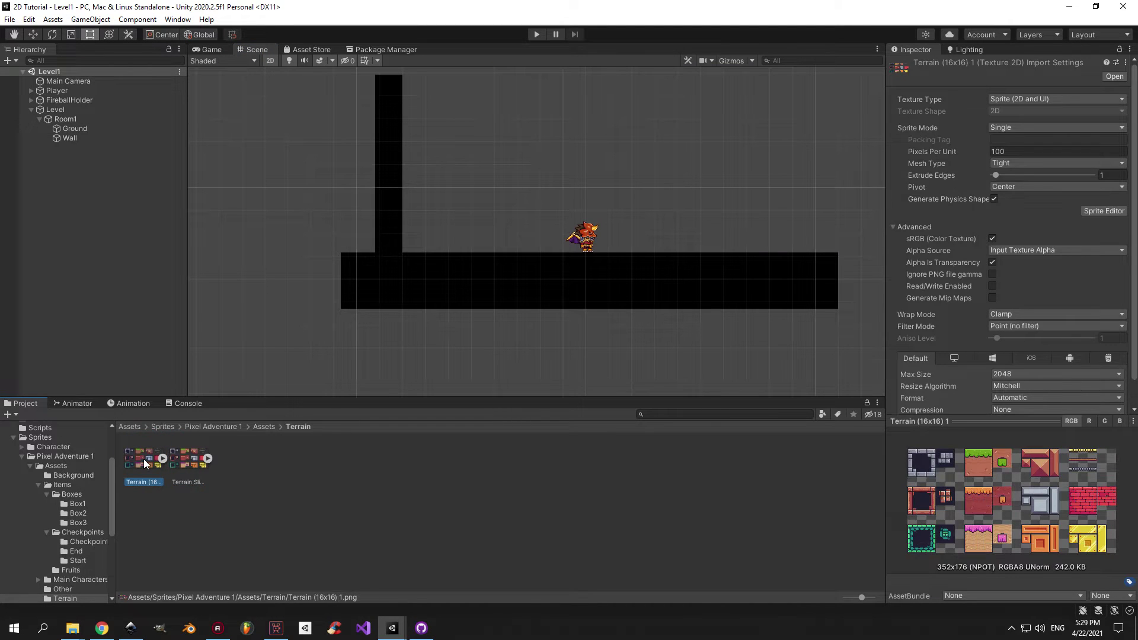
left_click(1009, 126)
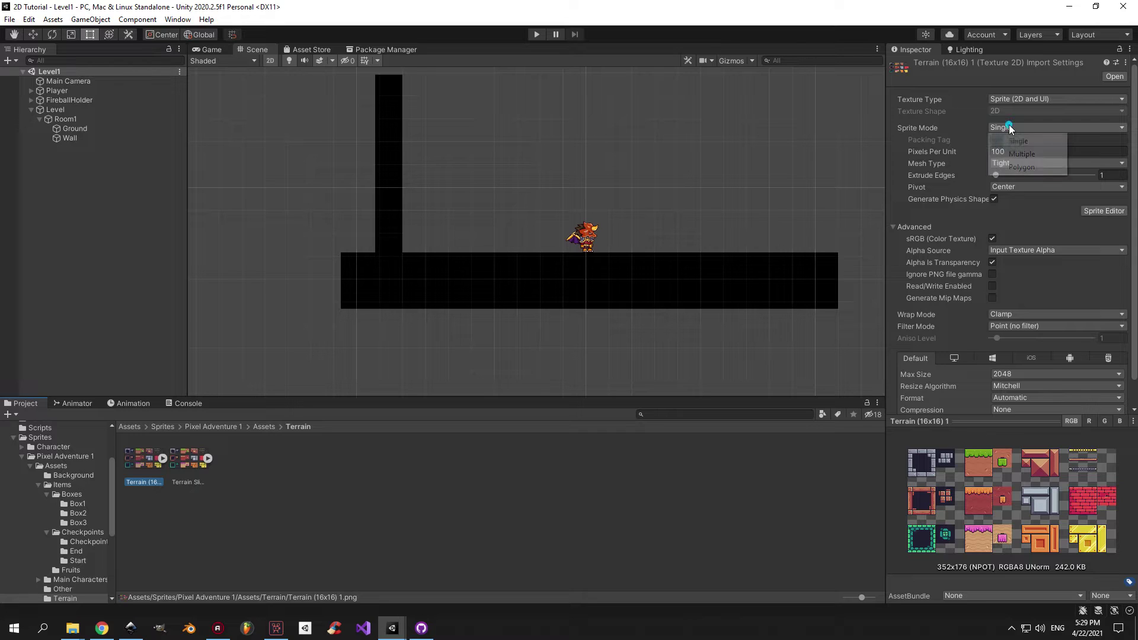
left_click(1016, 156)
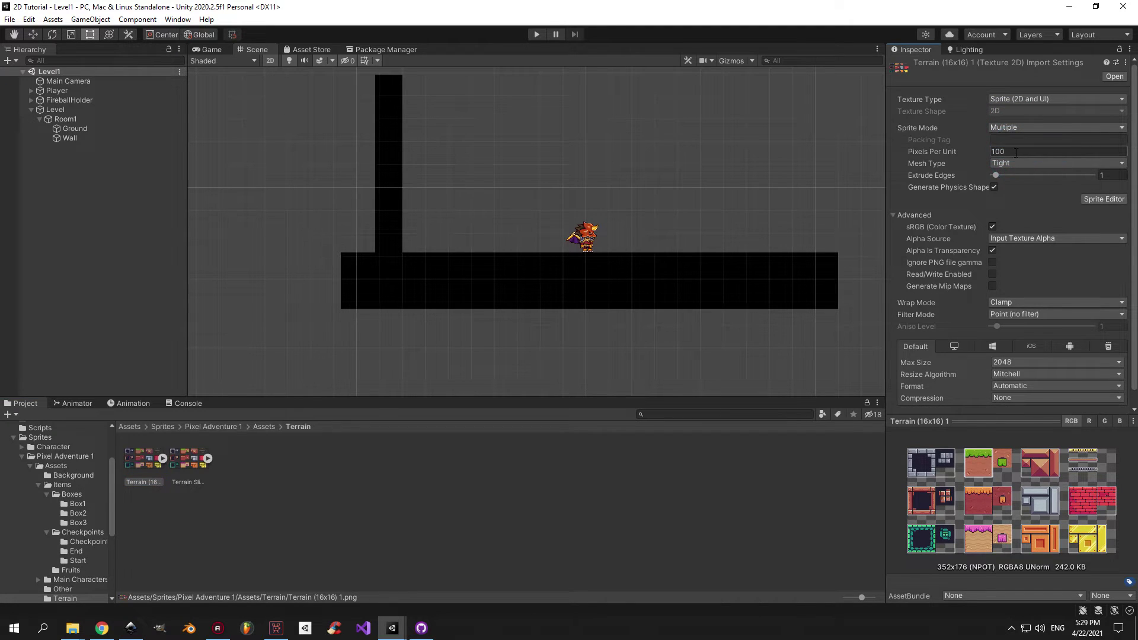
left_click(1106, 200)
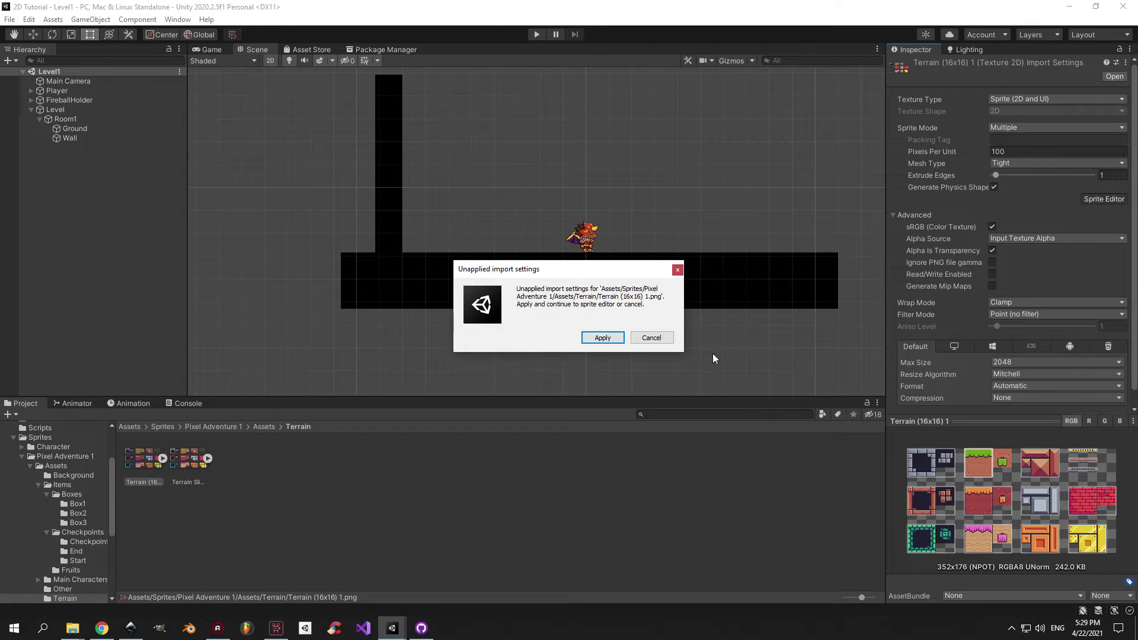
left_click(599, 337)
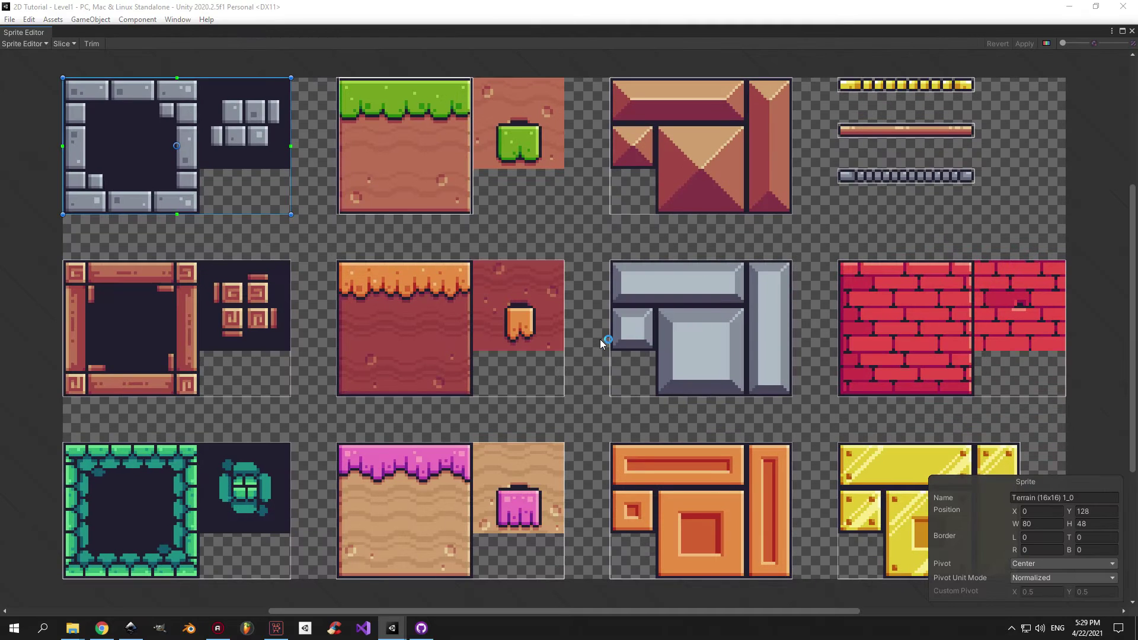
Examine how the green grass terrain and the brown bevelled blocks are sliced in the terrain sheet
left_click(444, 173)
left_click(536, 146)
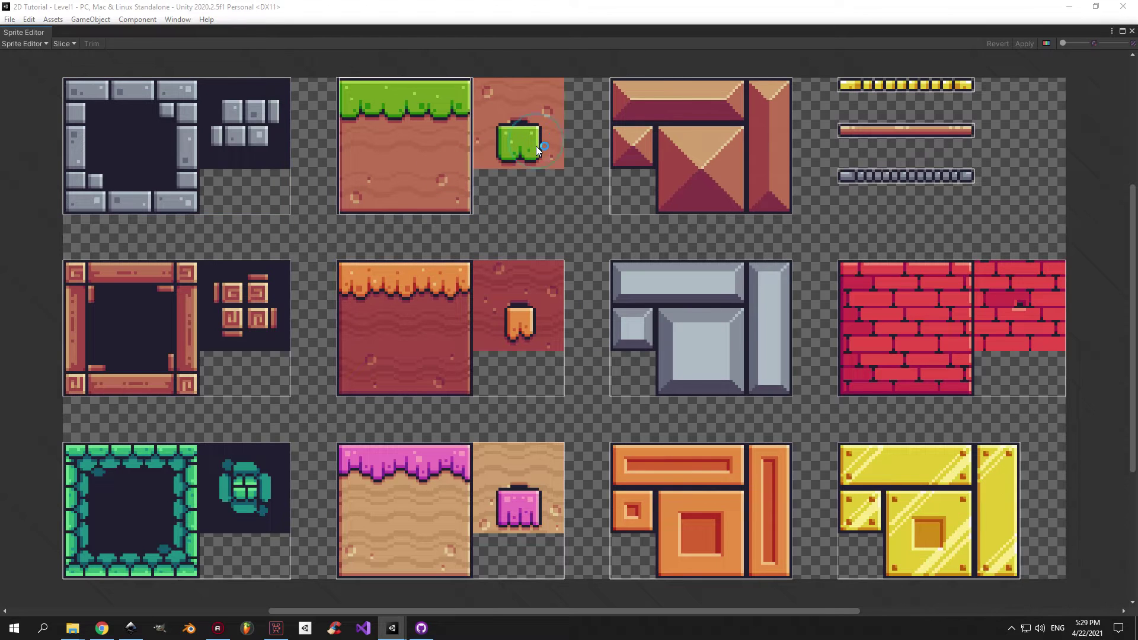
left_click(684, 134)
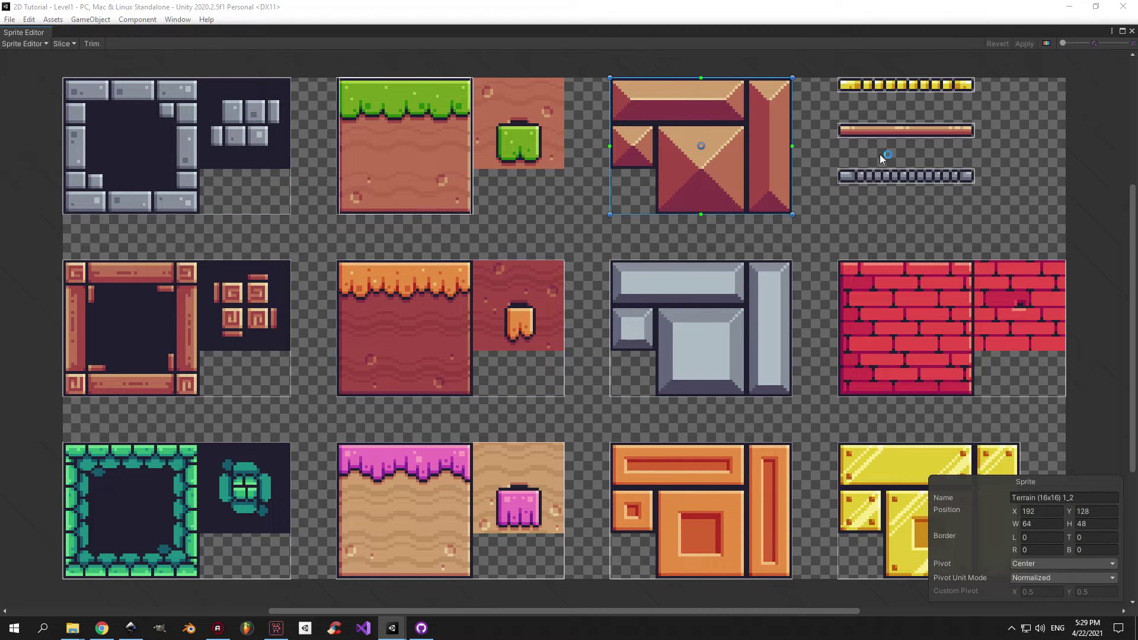
Slice the terrain sheet automatically with a Center pivot and the Delete Existing method, and check several of the slices
left_click(881, 135)
left_click(32, 45)
left_click(65, 45)
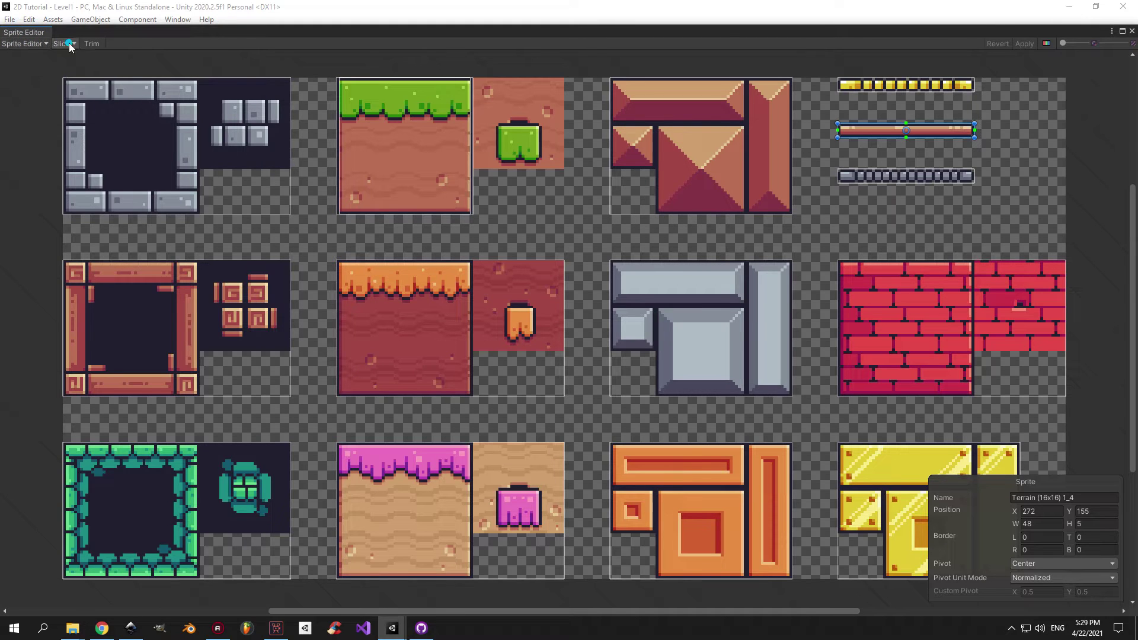
left_click(70, 47)
left_click(167, 57)
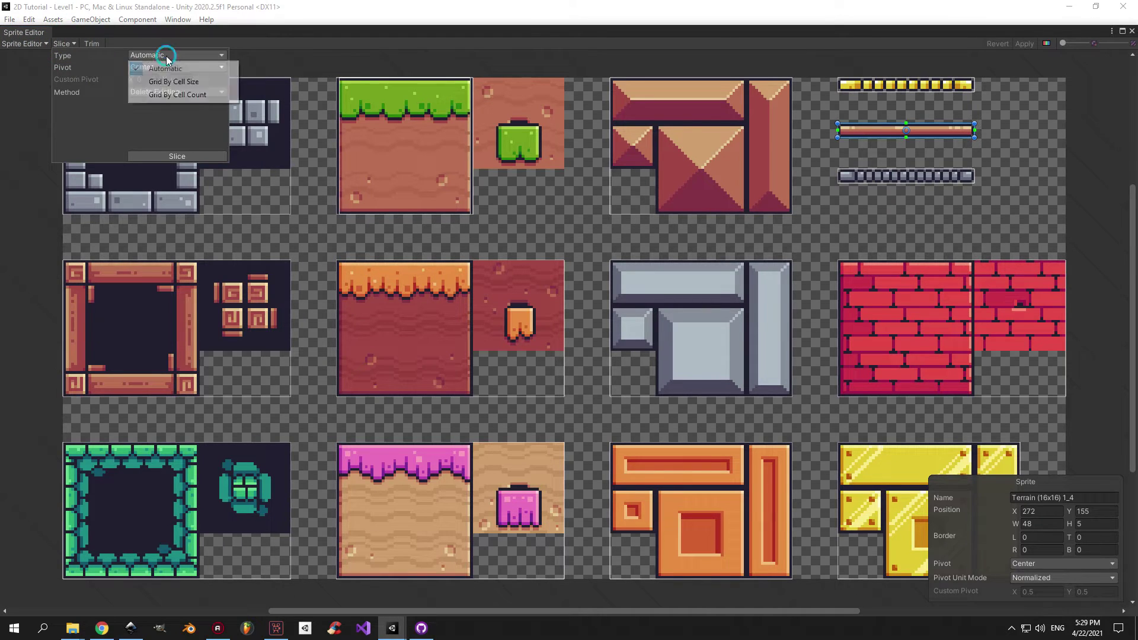
left_click(153, 71)
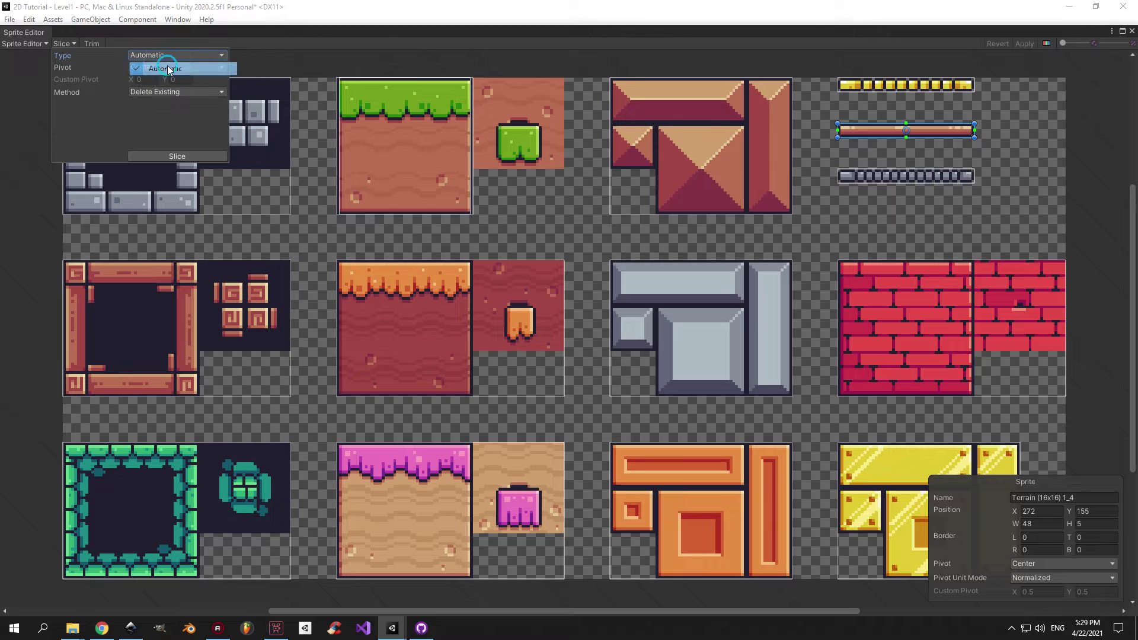
left_click(177, 155)
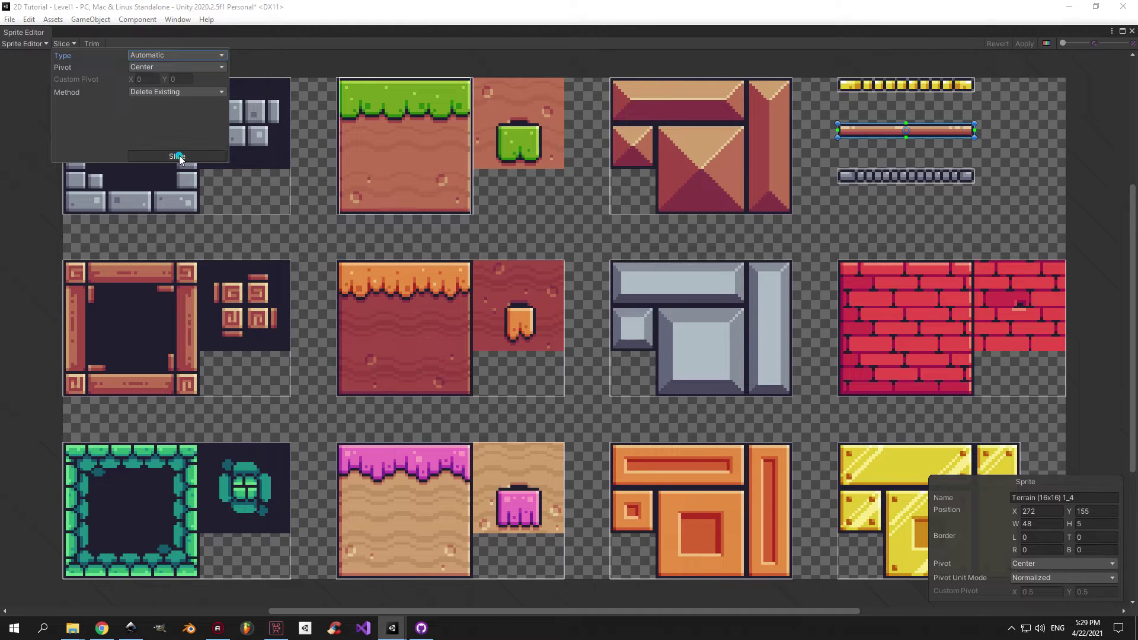
left_click(20, 260)
left_click(429, 294)
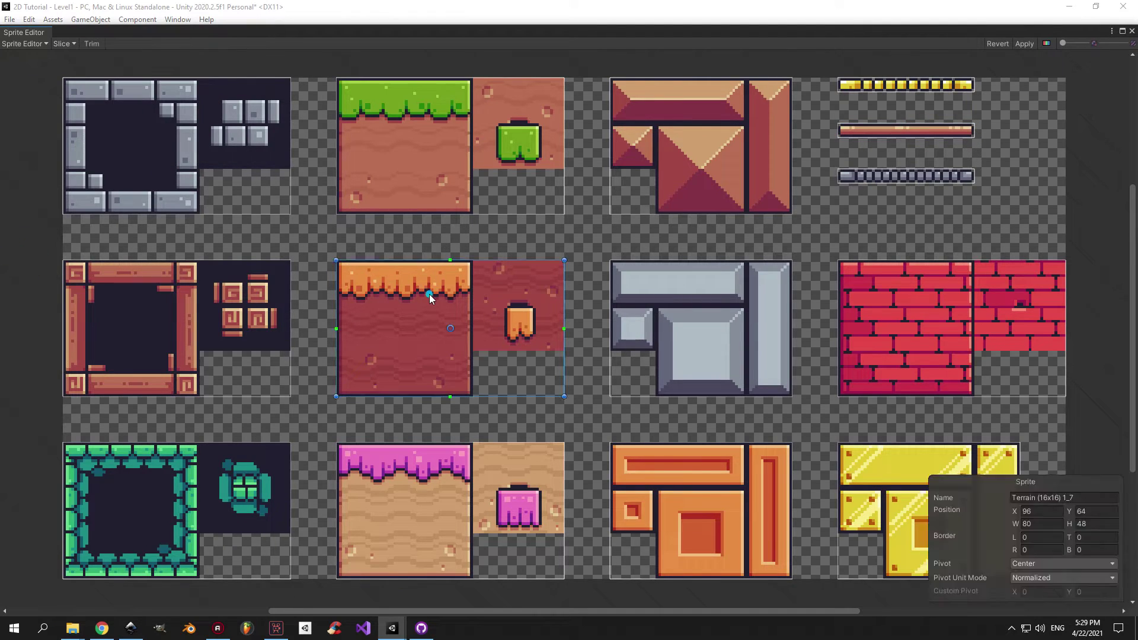
left_click(189, 536)
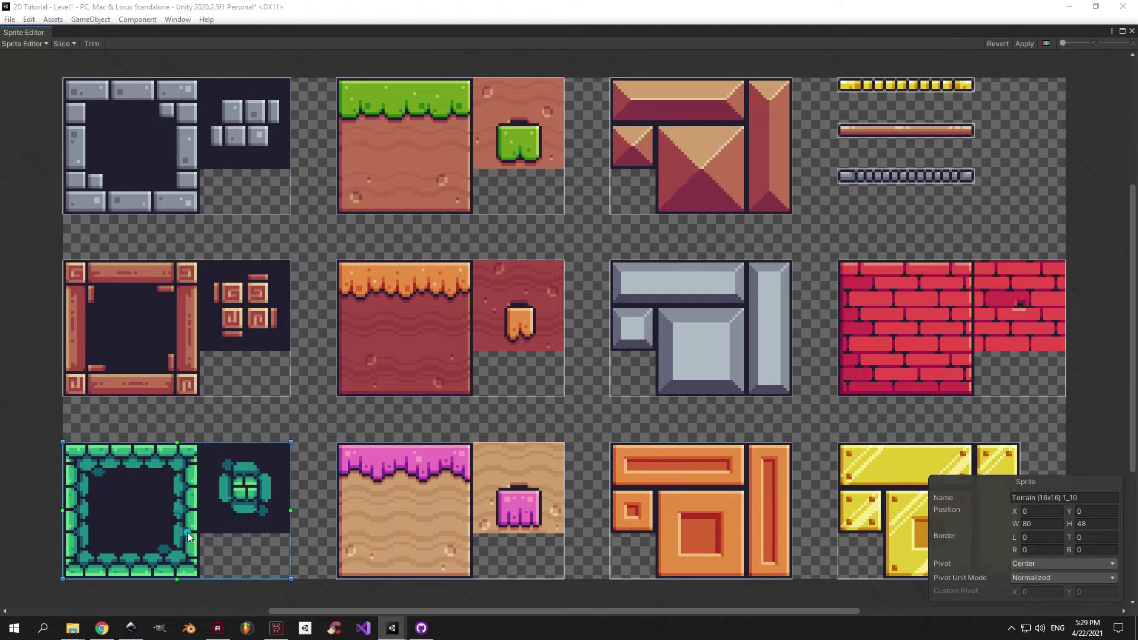
left_click(676, 517)
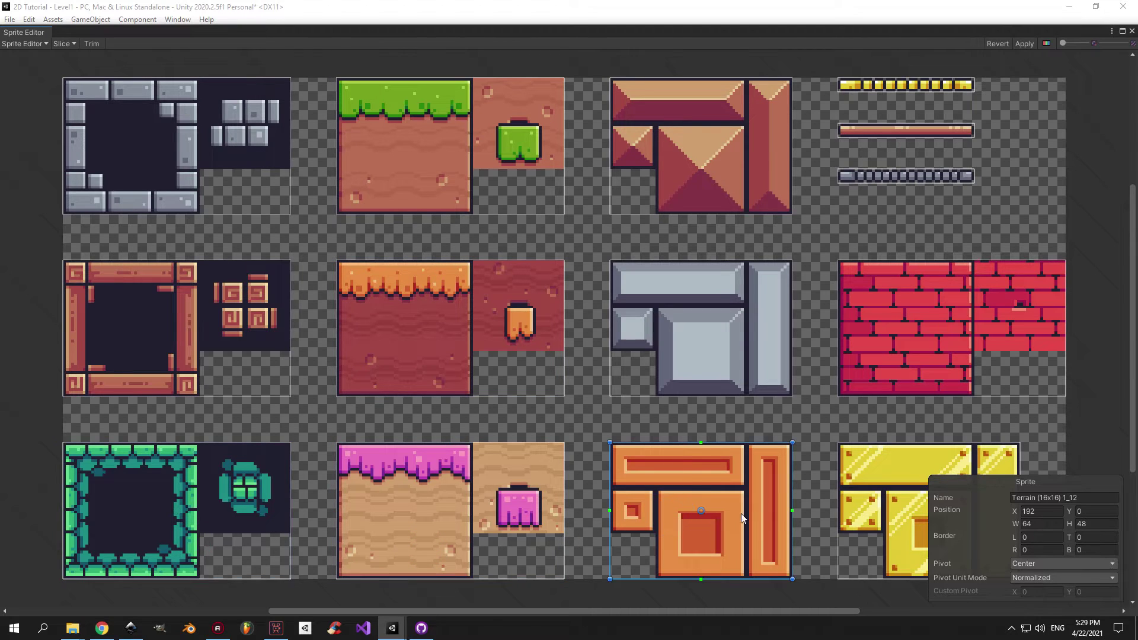
Trim the green grass slice to X 98 and width 44, leaving out the dark side outlines and the adjoining dirt tile
left_click(448, 139)
scroll(359, 103, "up", 4)
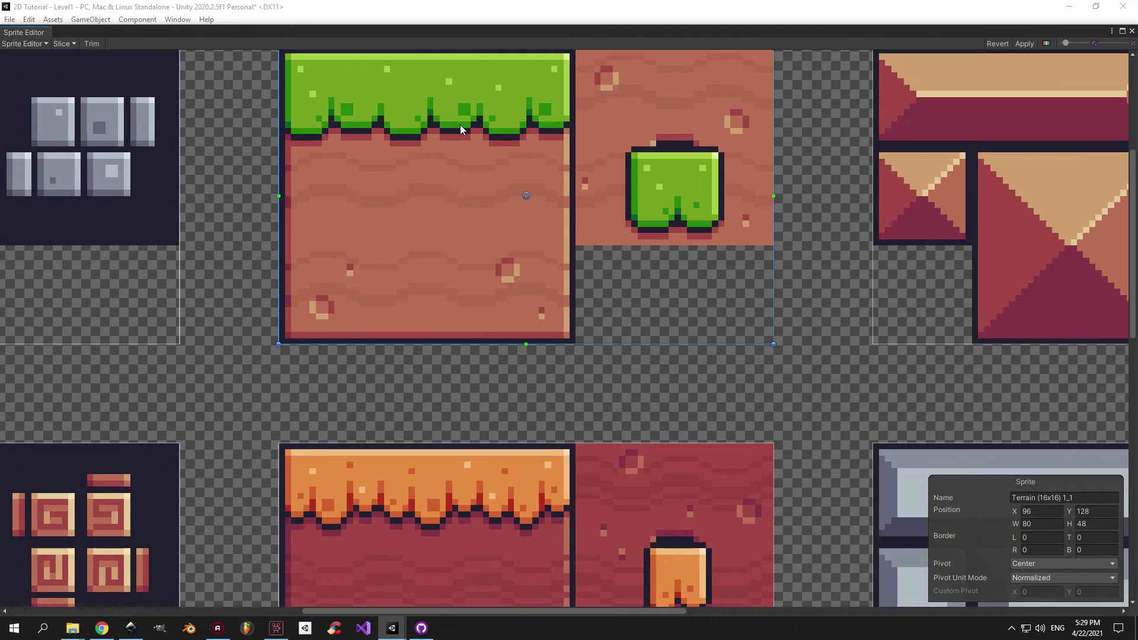
middle_click_drag(461, 136, 451, 237)
scroll(418, 233, "up", 1)
scroll(324, 216, "up", 1)
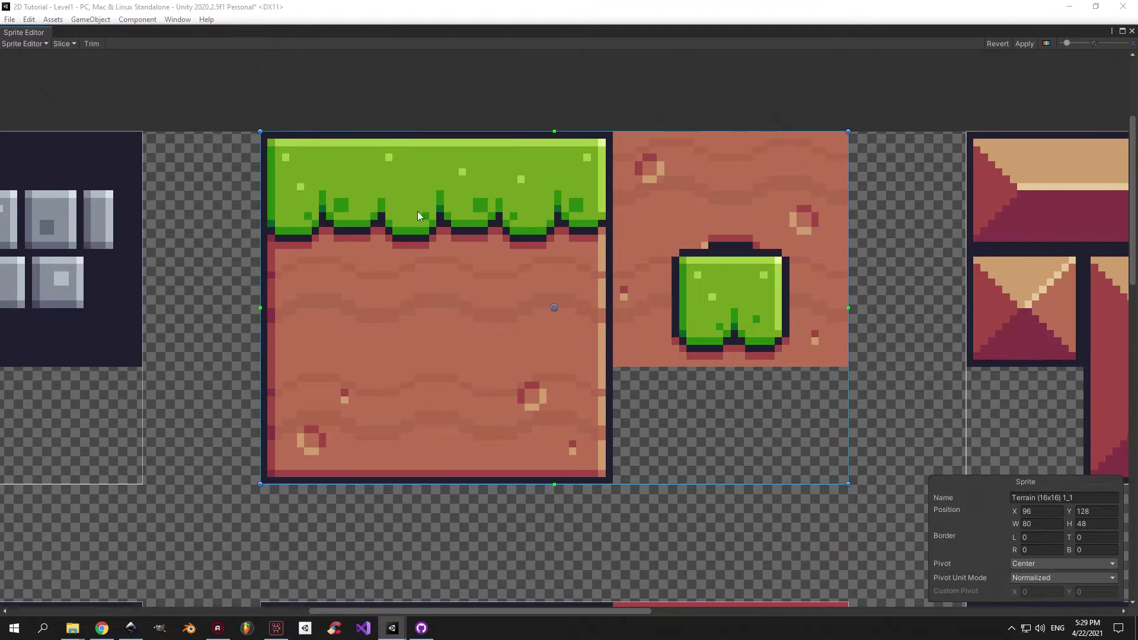
left_click_drag(849, 231, 598, 231)
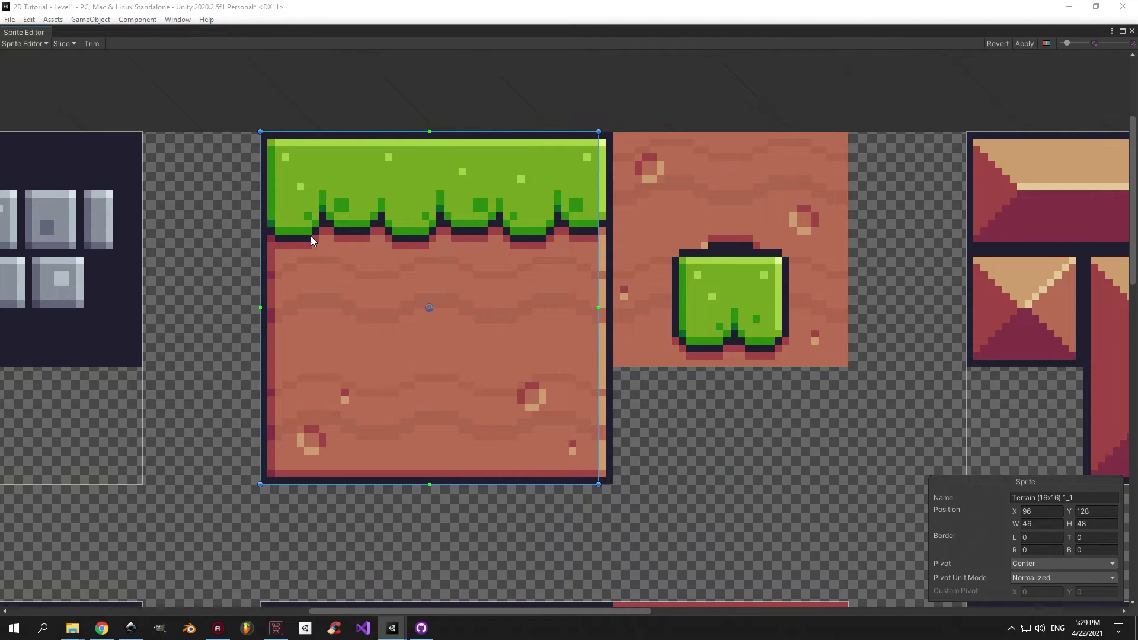
mouse_move(261, 245)
left_mouse_down()
mouse_move(247, 242)
mouse_move(274, 246)
left_mouse_up()
scroll(623, 240, "up", 5)
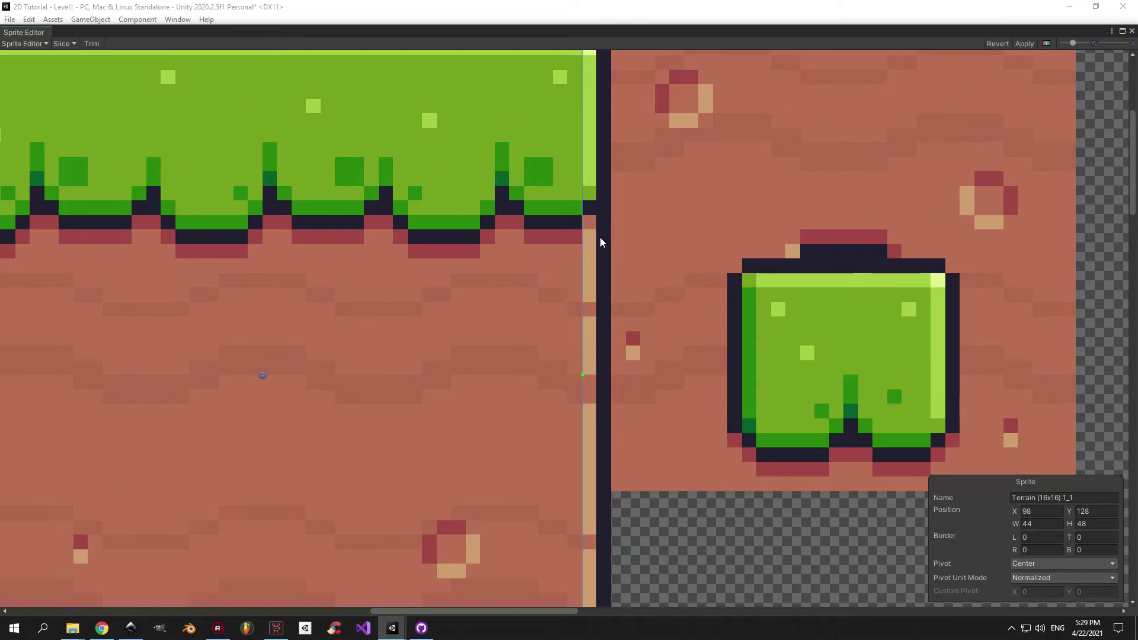
left_click_drag(600, 238, 580, 240)
scroll(607, 242, "down", 6)
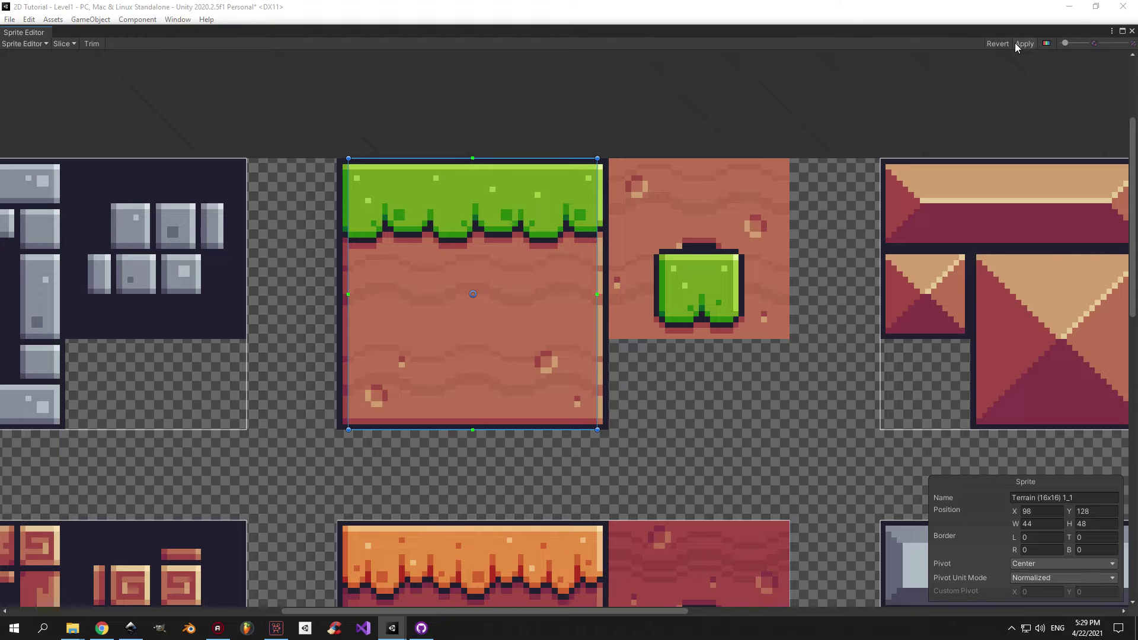
Apply the slicing, close the Sprite Editor and preview the trimmed grass sprite enlarged among the terrain sprites
left_click(1024, 44)
left_click(1131, 31)
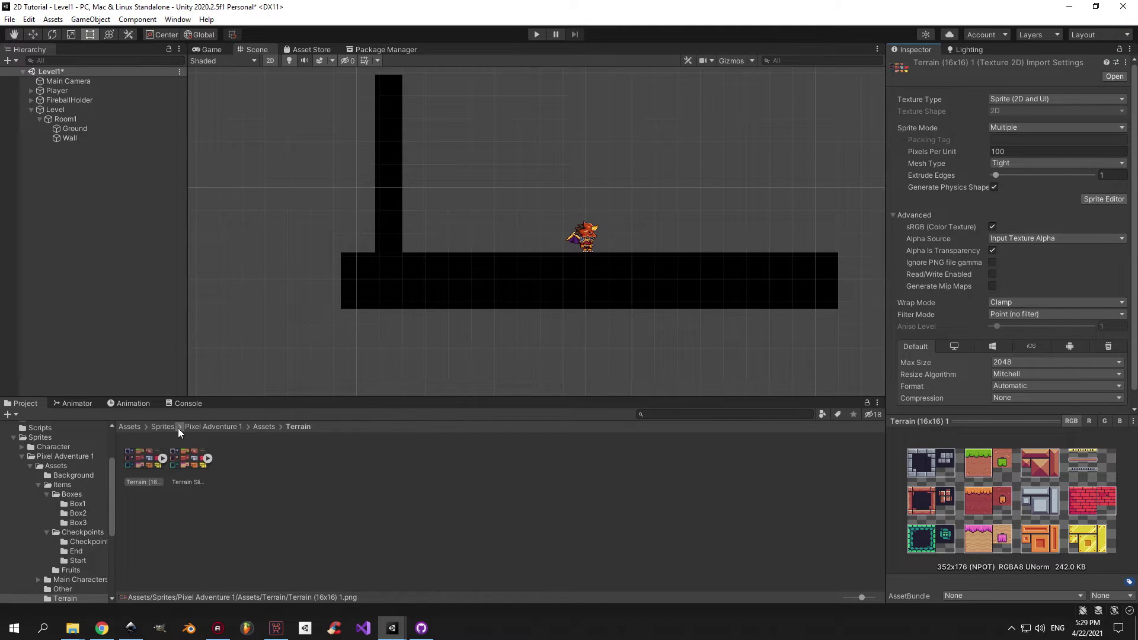
left_click(161, 458)
left_click(234, 458)
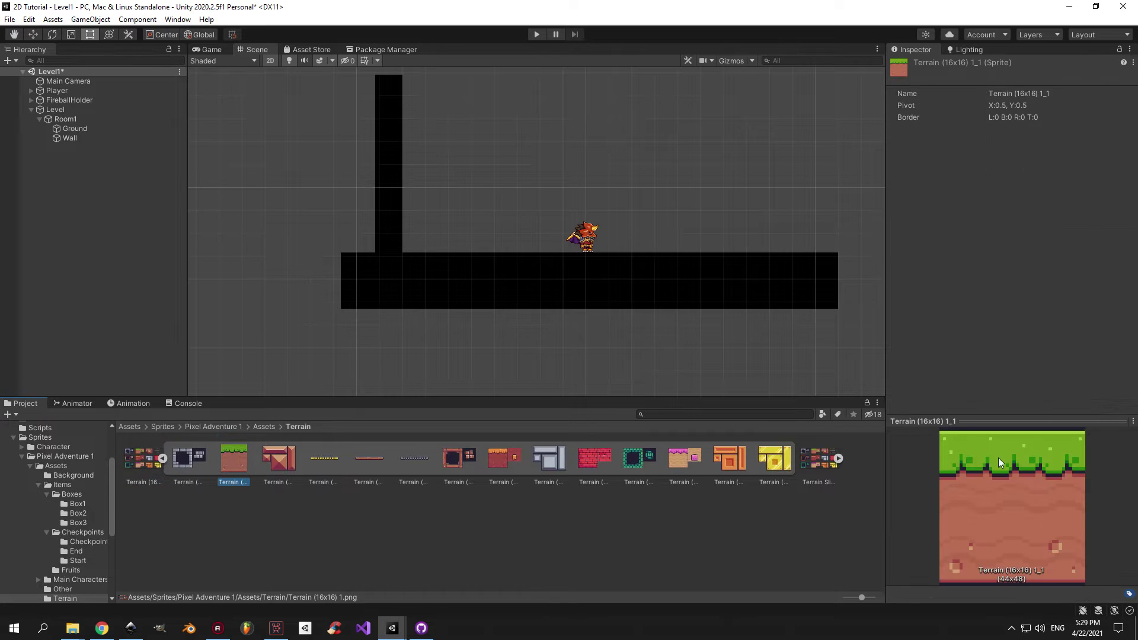
left_click_drag(1033, 419, 1039, 331)
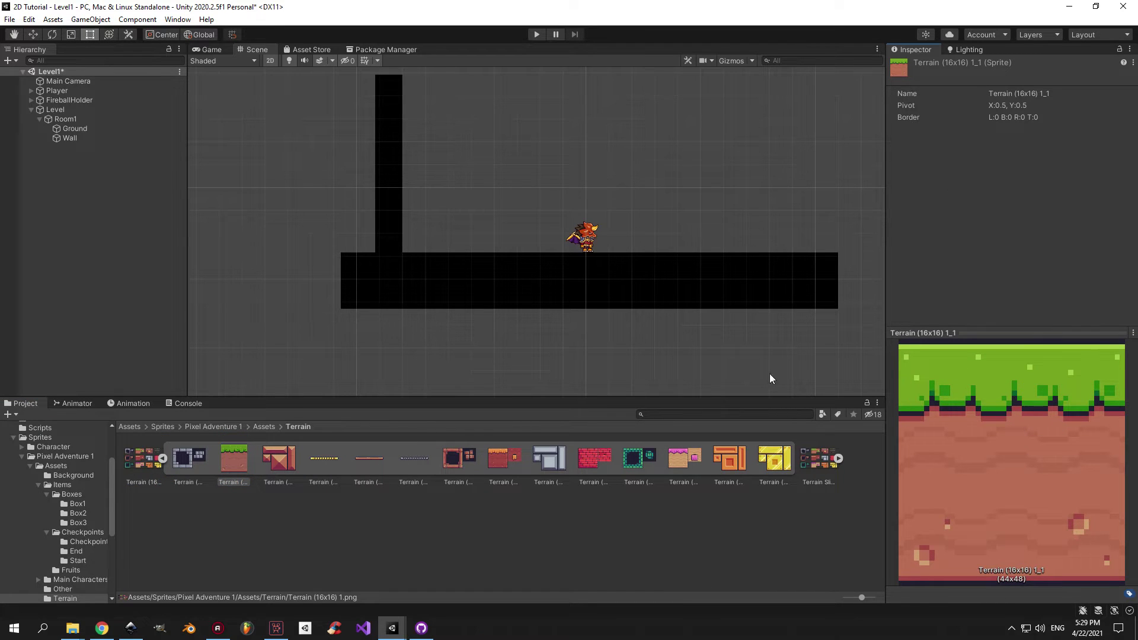
Inspect the Box Collider 2D settings of the Ground object in Room1
middle_click_drag(425, 254, 340, 244)
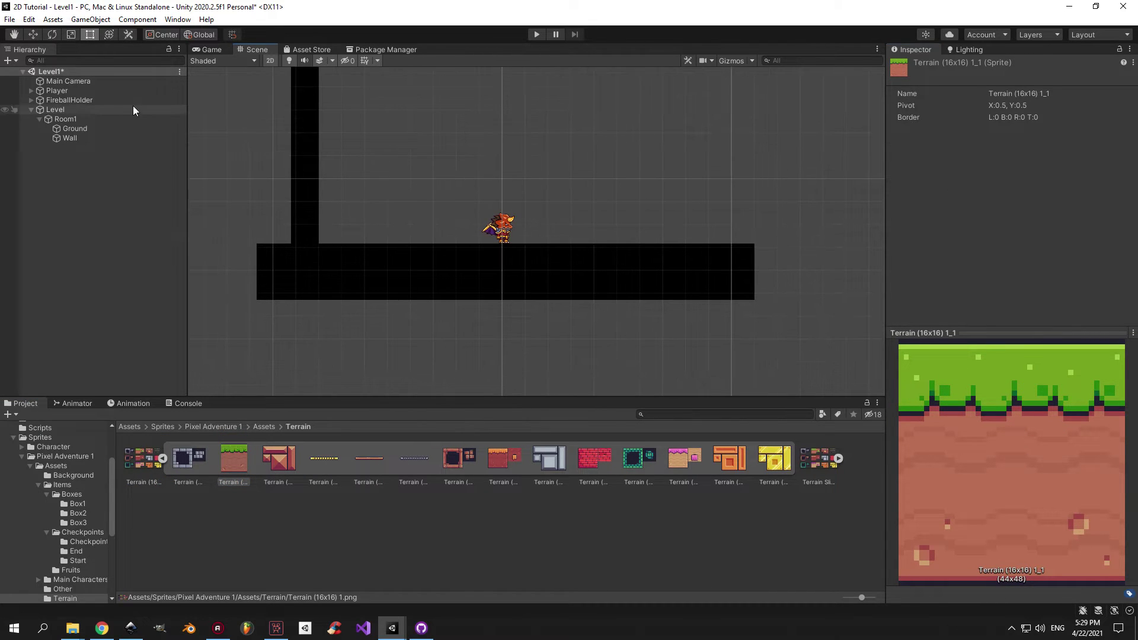
left_click(68, 130)
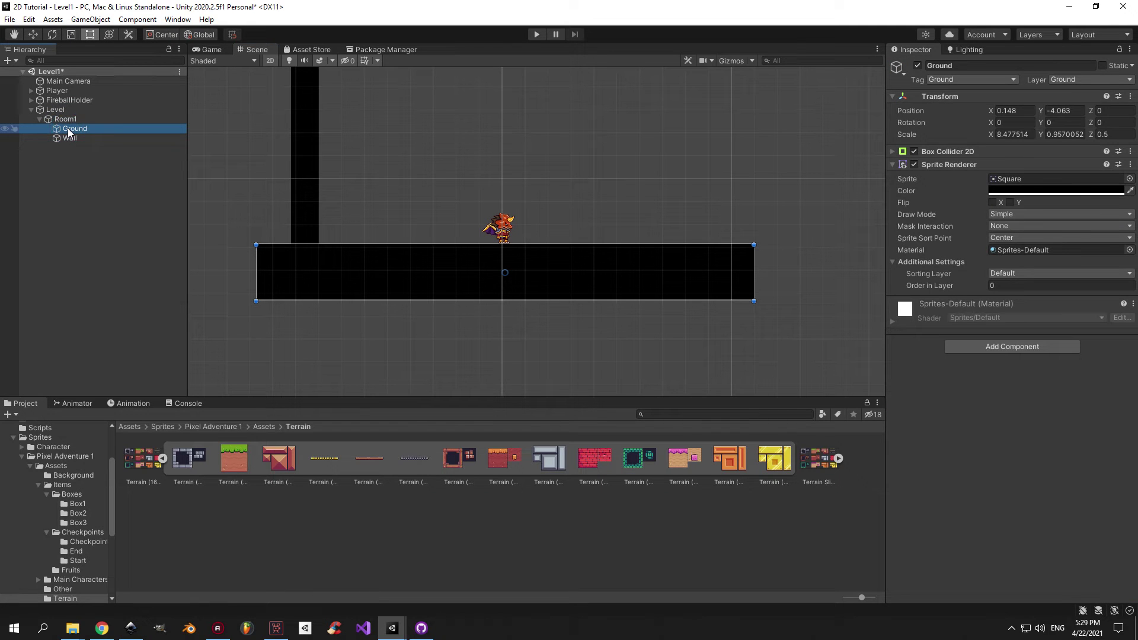
left_click(965, 151)
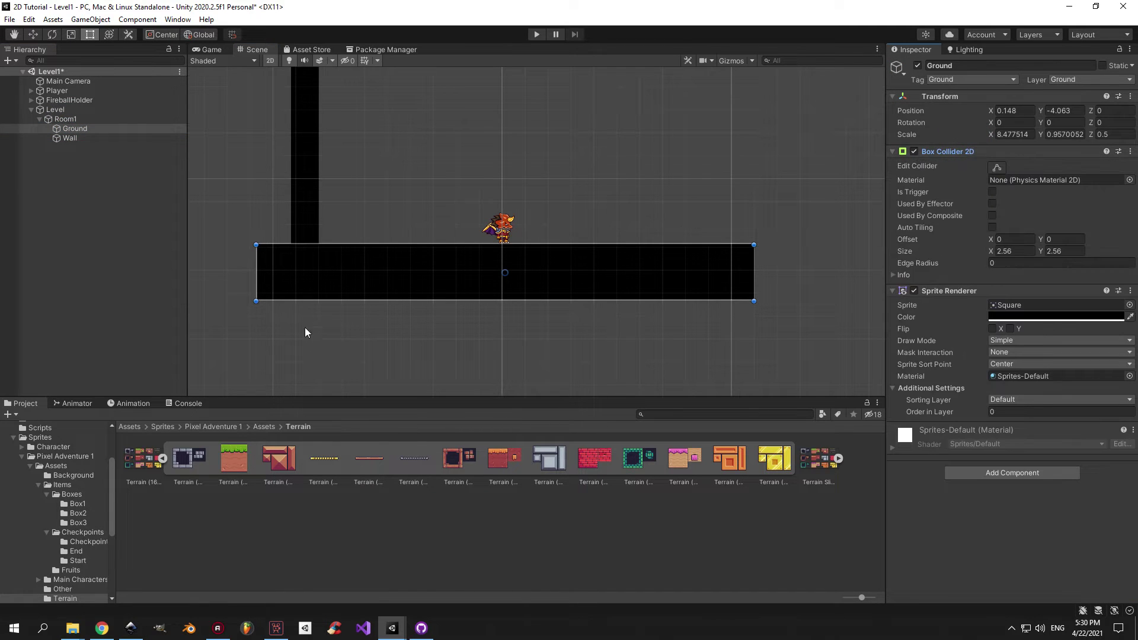
Create an empty object named Ground at the root of the scene
right_click(73, 169)
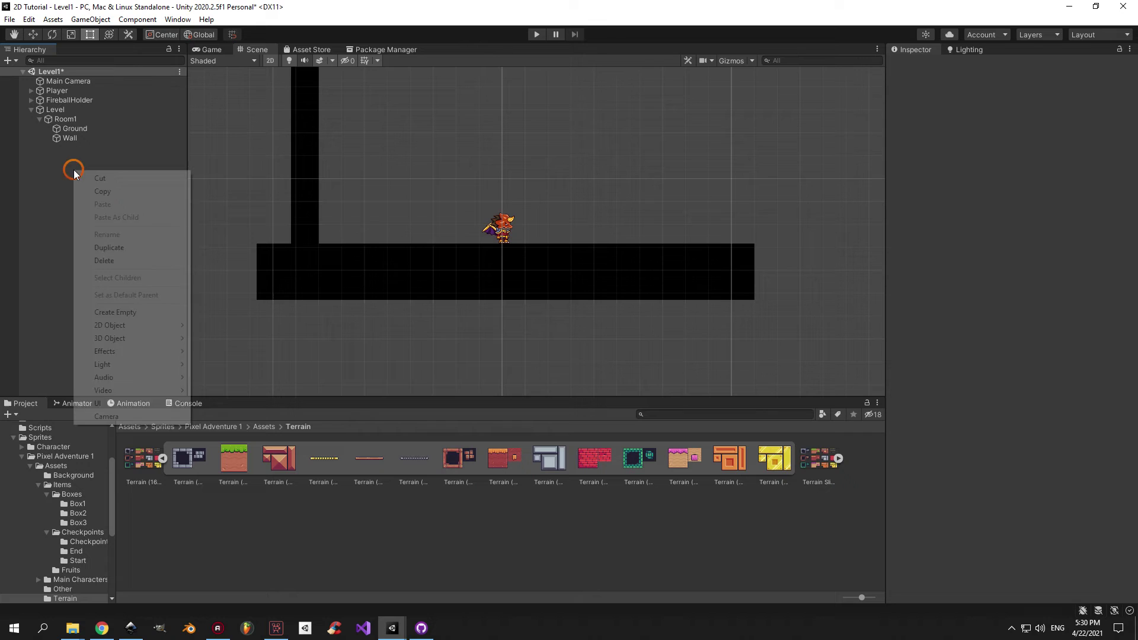
left_click(133, 311)
type("Ground")
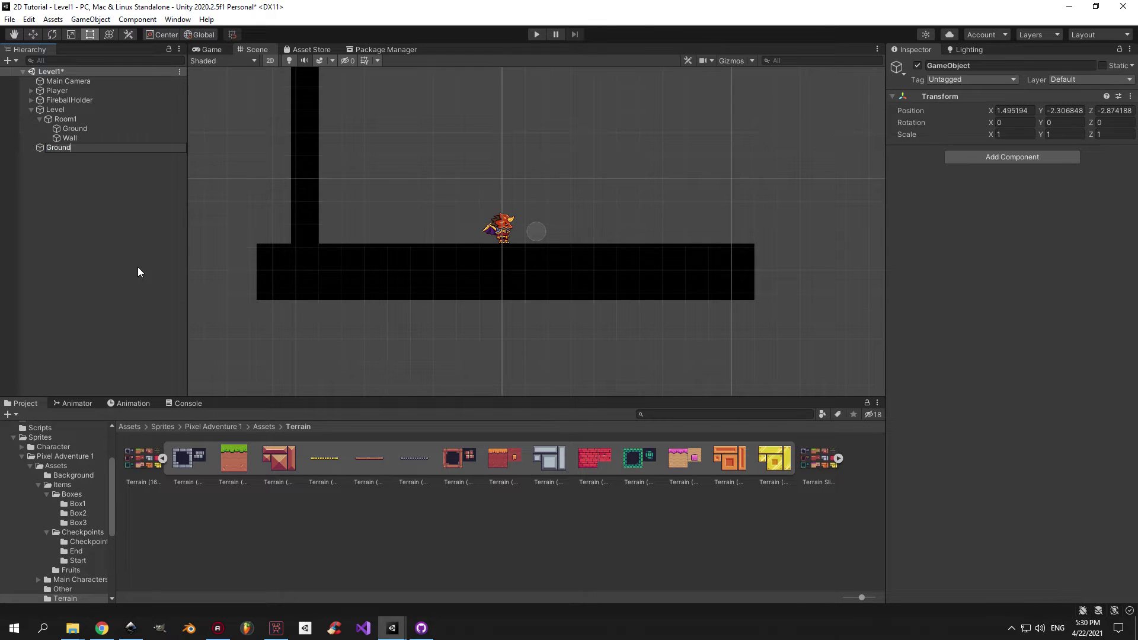
key("Return")
Set the new Ground object's position to 0, 0, 0 and save the scene
left_click(1012, 111)
type("0")
key("Tab")
type("0")
key("Tab")
type("0")
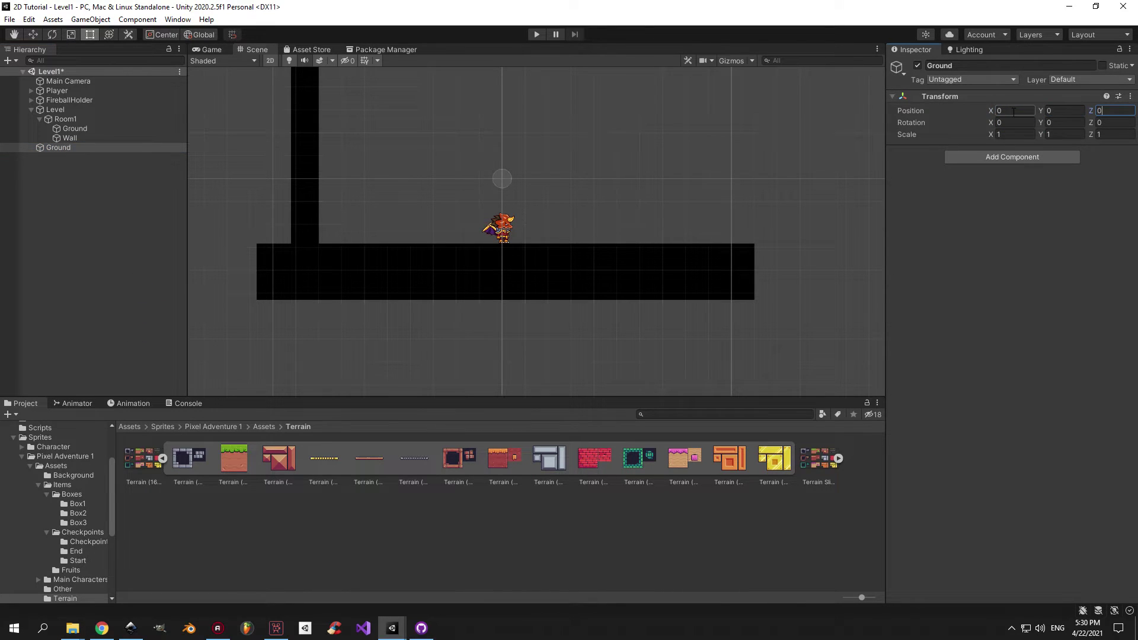
key("ctrl+s")
Create an empty child object named Ground1 under the new root Ground object
right_click(57, 149)
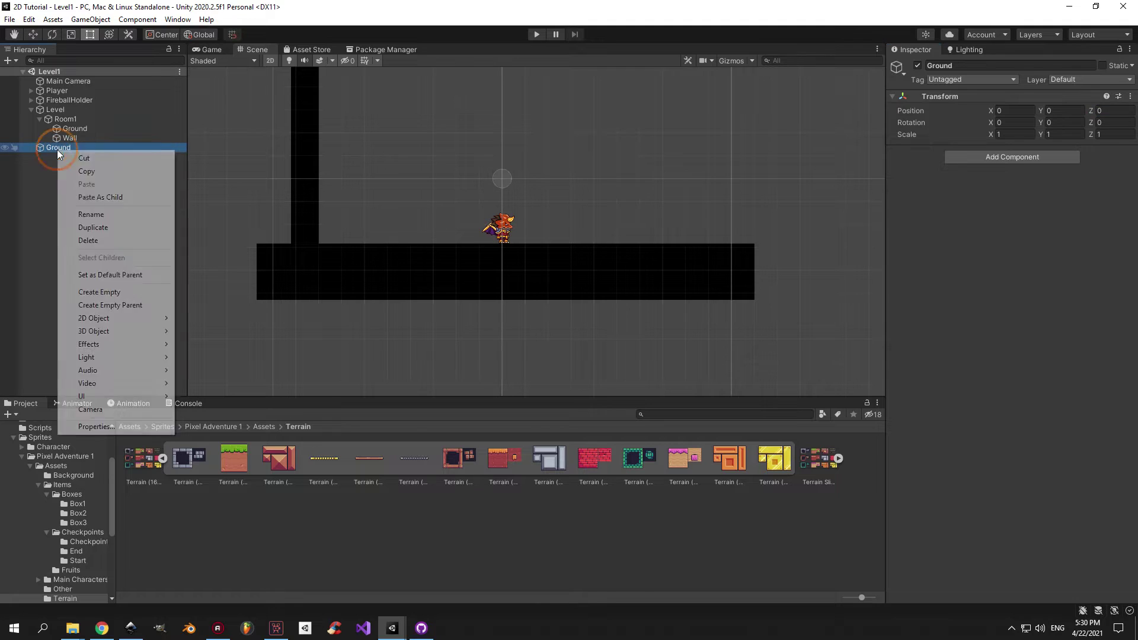
left_click(119, 292)
type("Ground")
key("Return")
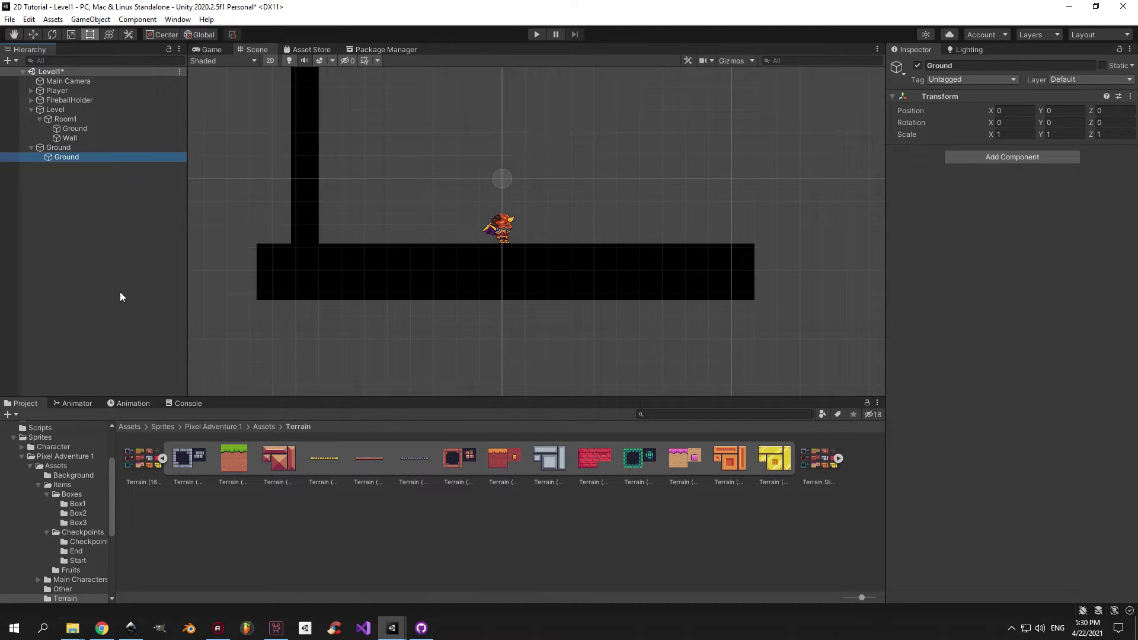
left_click(54, 157)
type("1")
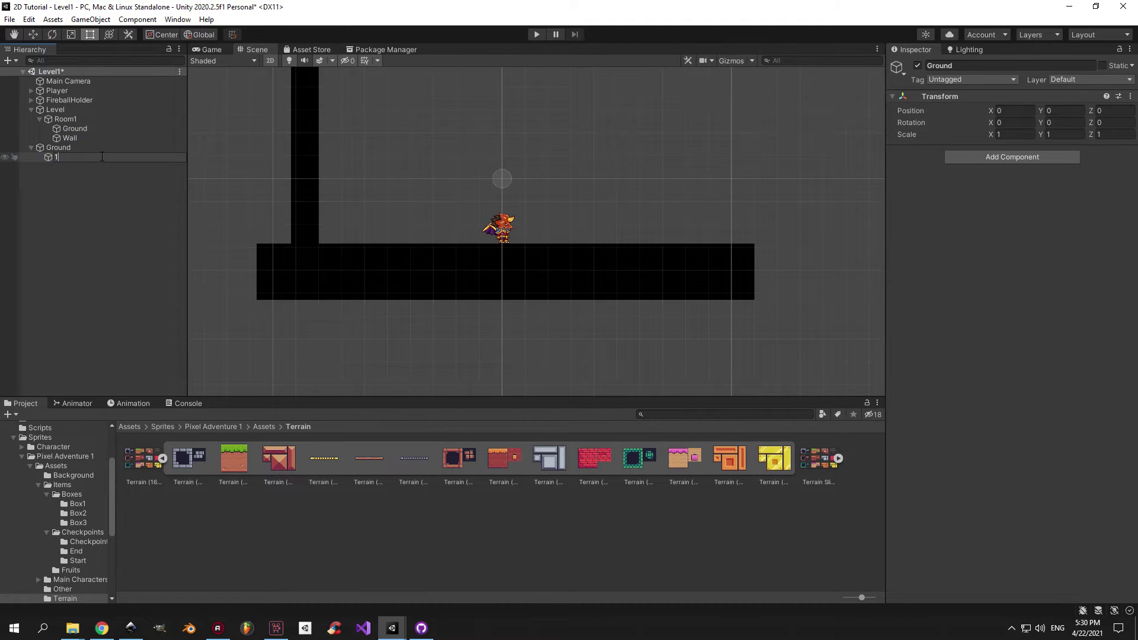
key("Escape")
key("F2")
key("Right")
type("1")
key("Return")
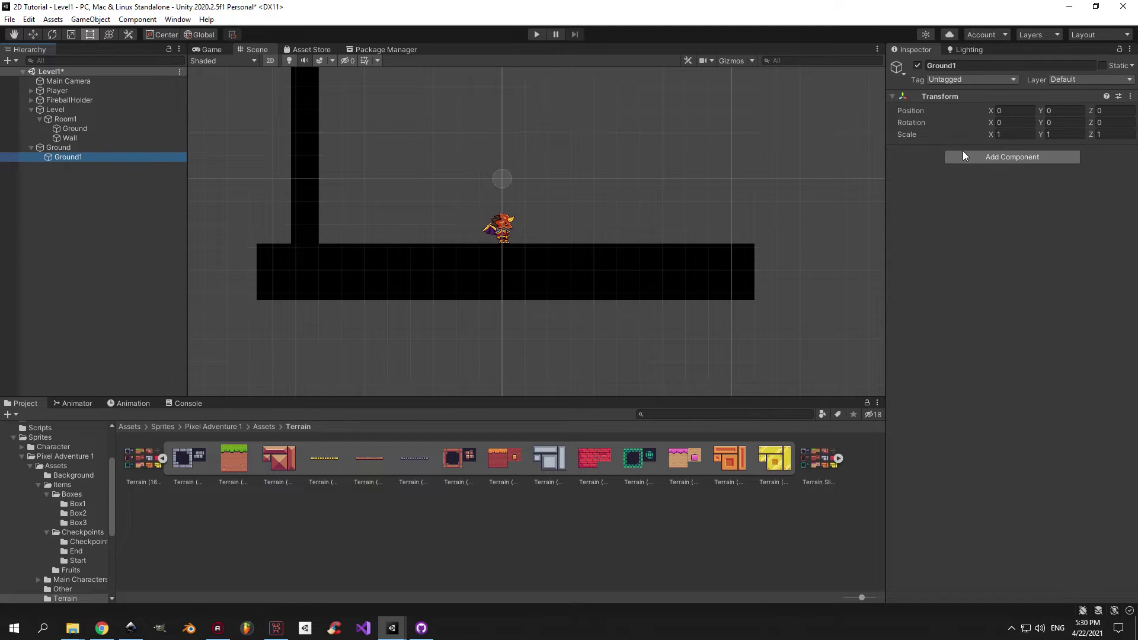
Add a Sprite Renderer to Ground1 and assign it the green grass sprite Terrain (16x16) 1_1
left_click(963, 154)
type("spritere")
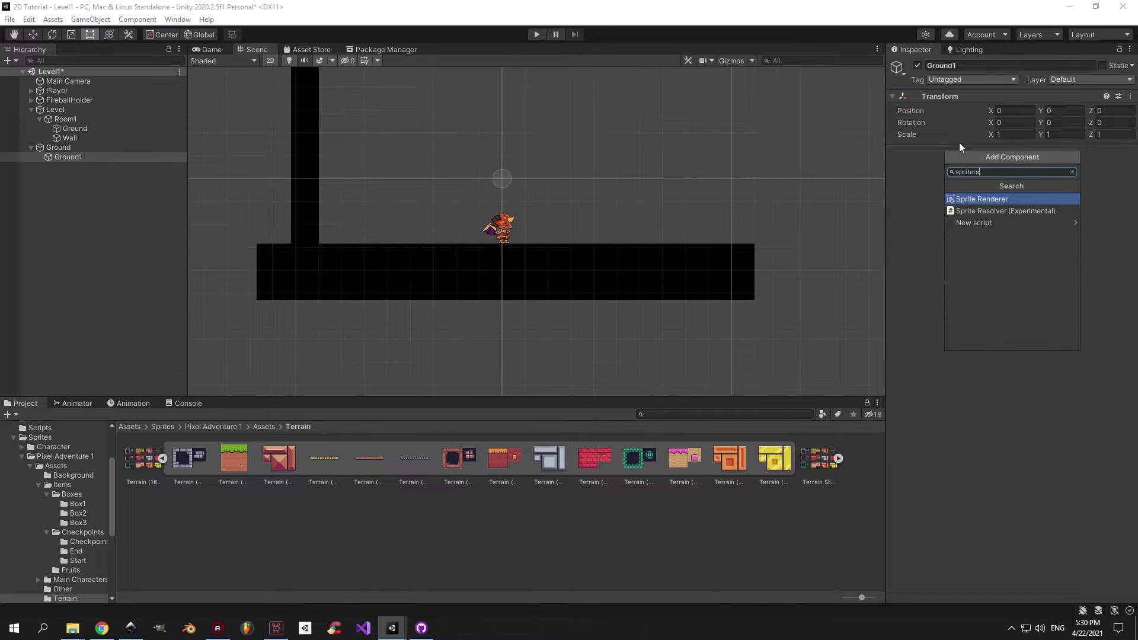
key("Return")
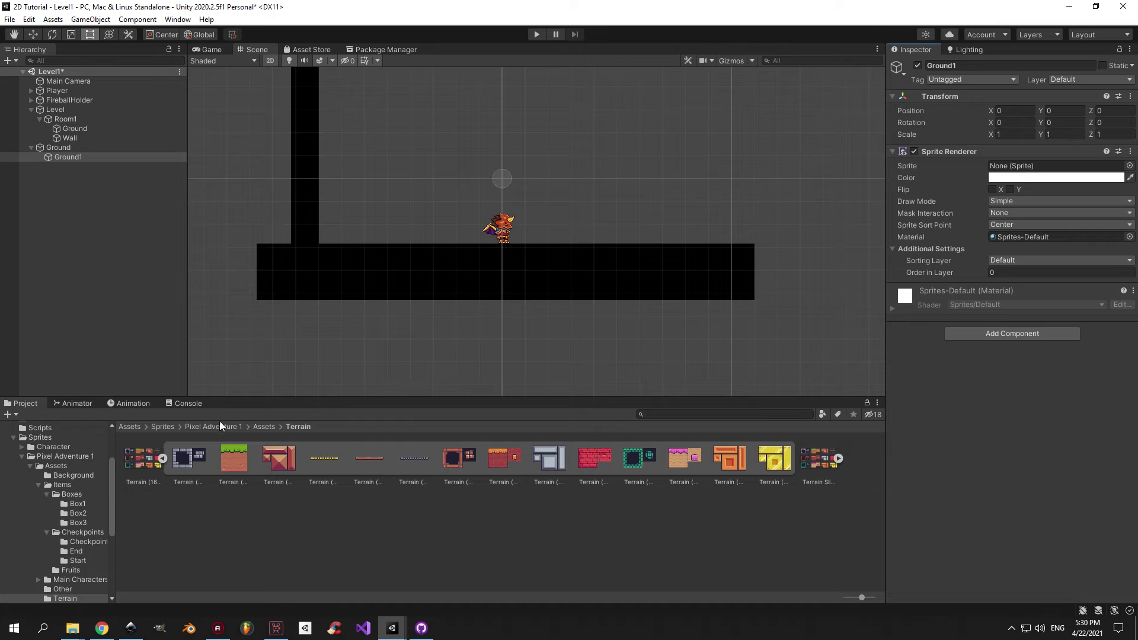
left_click_drag(234, 458, 1019, 166)
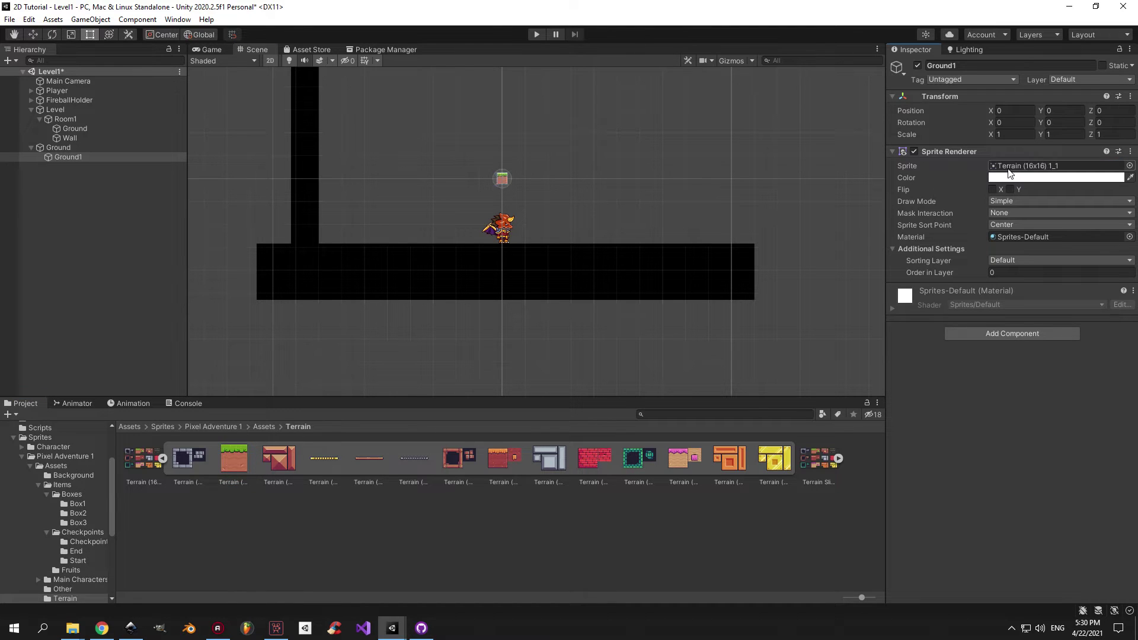
Set Ground1's scale to 4 on all three axes
scroll(495, 164, "up", 2)
left_click(1011, 134)
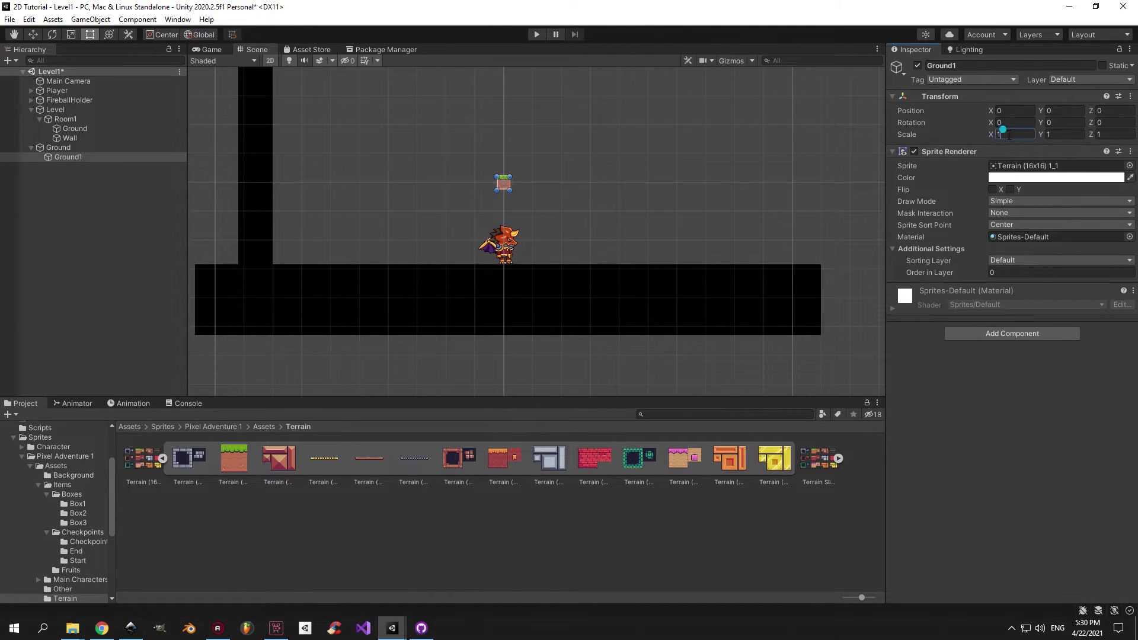
type("44")
key("BackSpace")
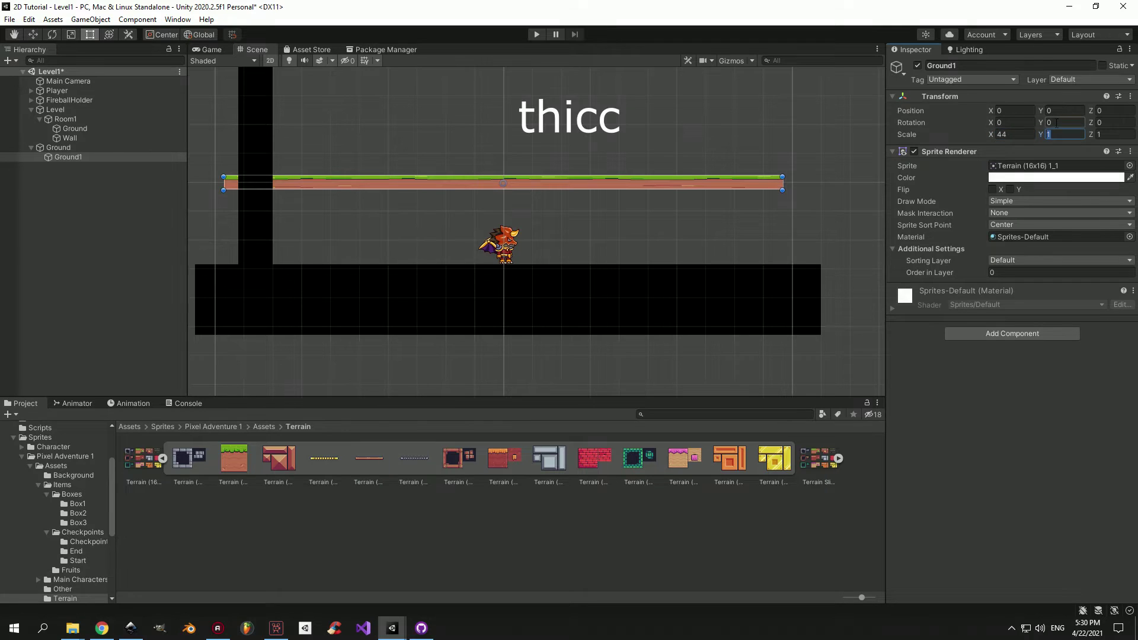
key("Tab")
type("4")
key("Tab")
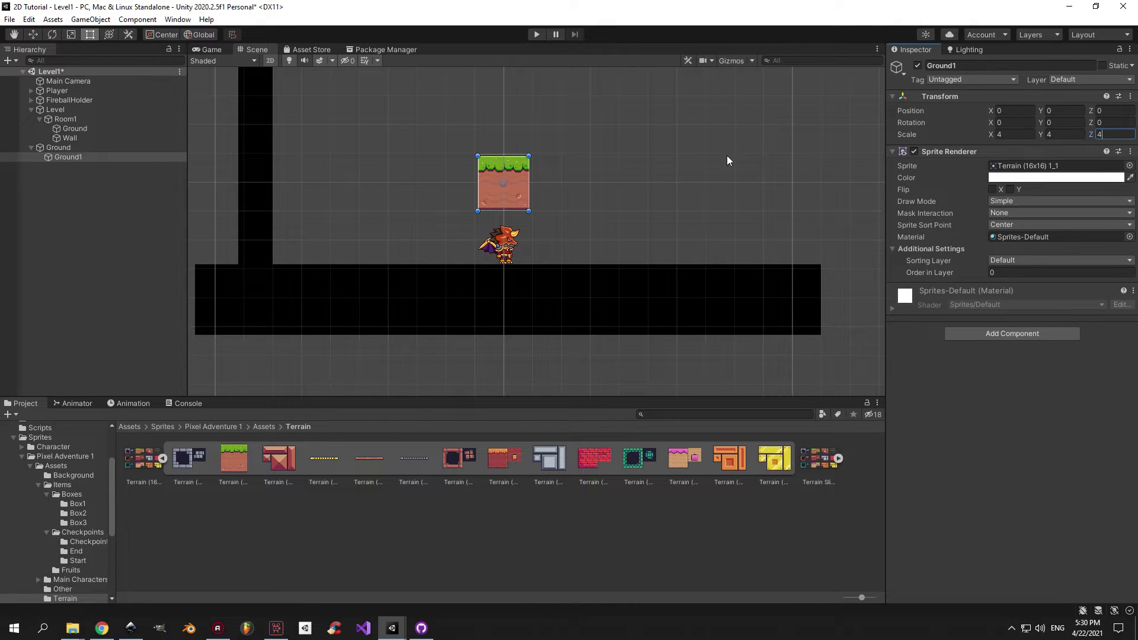
type("4")
Move the grass block below the player to about X 0.04, Y -3.81 and disable the Sprite Renderer of Room1's Ground
left_click_drag(502, 208, 501, 318)
left_click(75, 128)
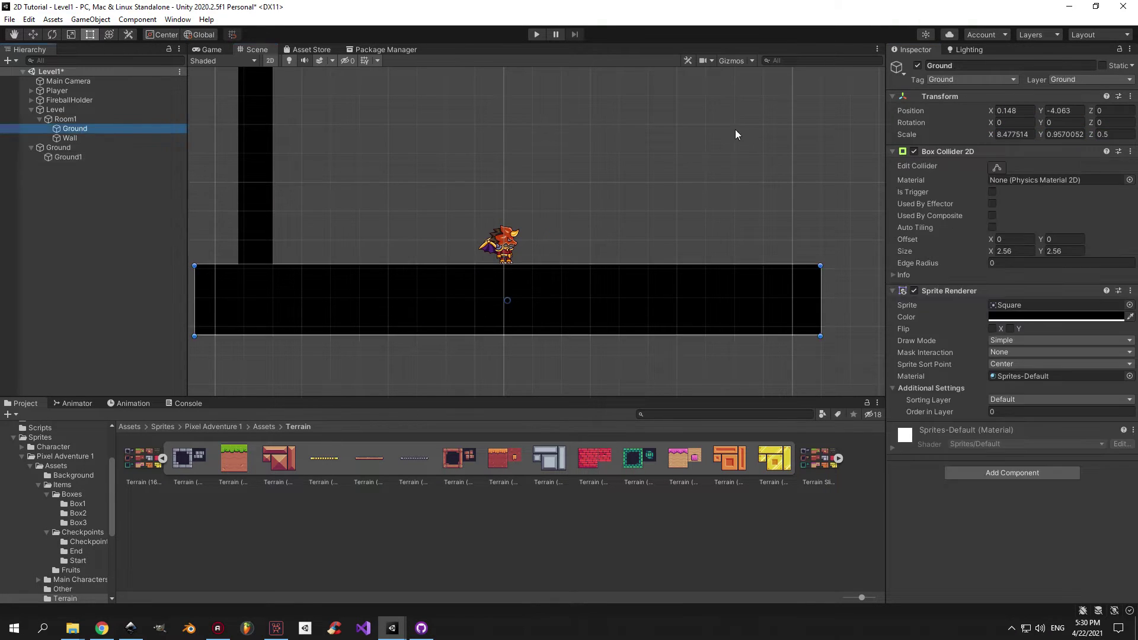
left_click(914, 291)
scroll(433, 293, "up", 4)
Set Ground1's scale to 5 on all axes and lower the block to about Y -4.06 under the player's feet
left_click(88, 158)
left_click(1008, 134)
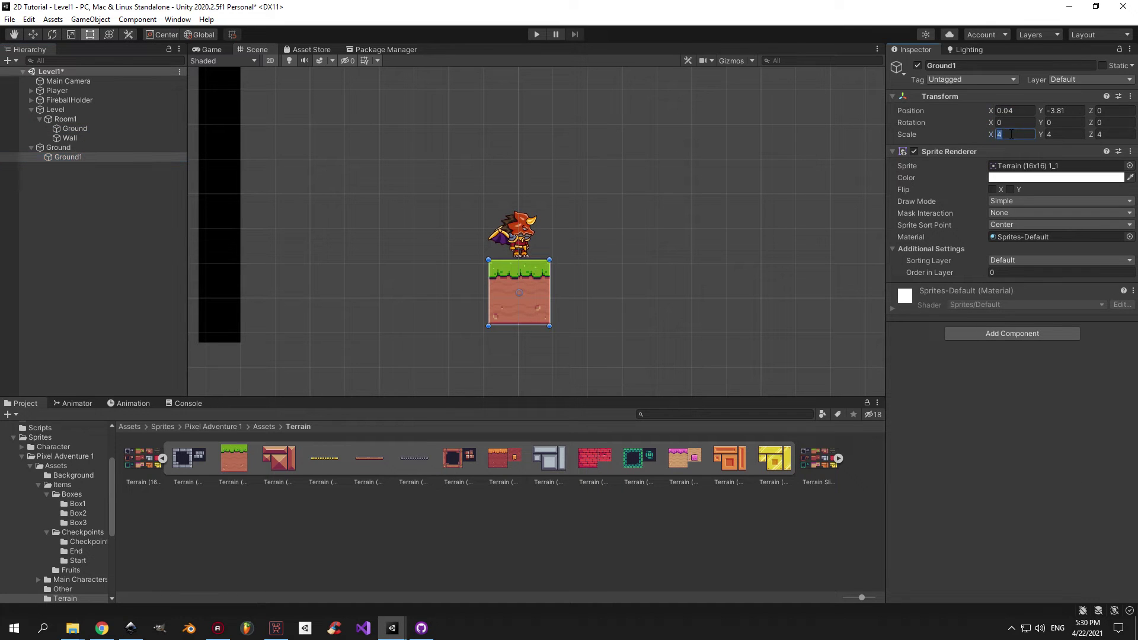
type("5")
key("Tab")
type("5")
key("Tab")
key("w")
left_click_drag(525, 288, 525, 297)
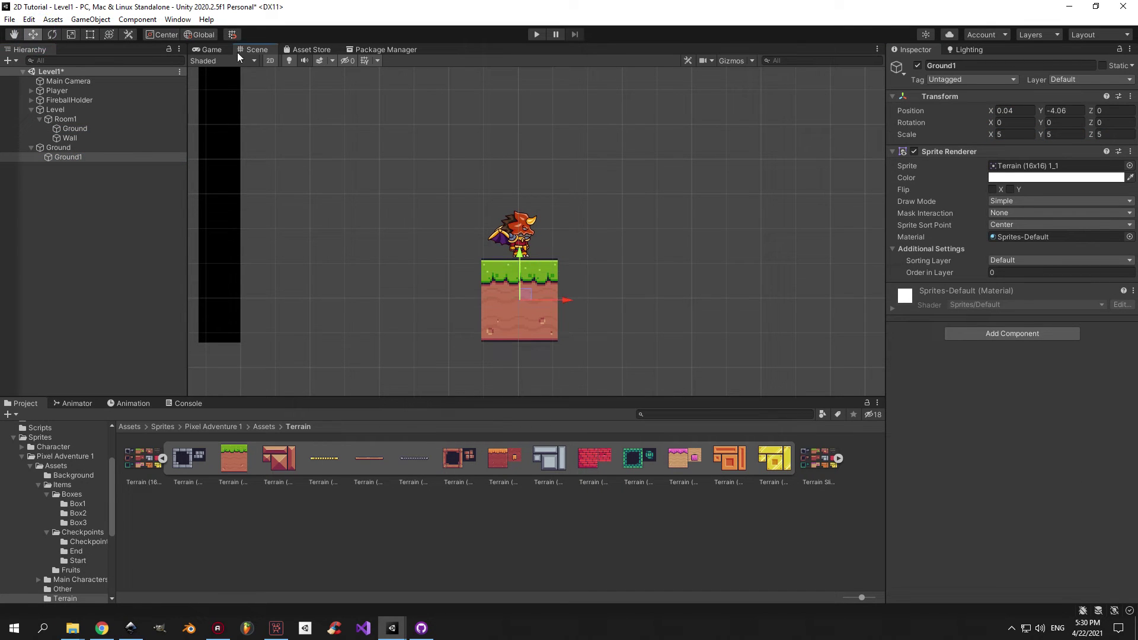
Show Room1's black Ground sprite briefly to compare it with the grass block, hide it again and reselect Ground1
left_click(79, 128)
left_click(914, 290)
left_click(914, 291)
left_click(68, 156)
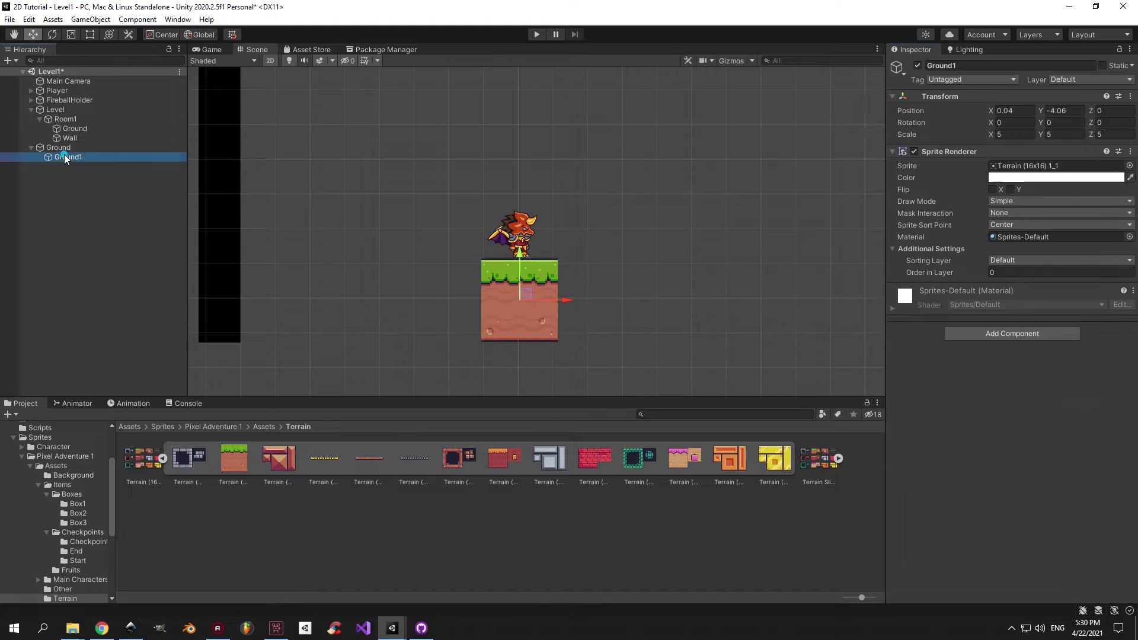
Duplicate Ground1 and move the copy left of the original block, to about X -2.21
key("ctrl+d")
left_click_drag(562, 302, 489, 298)
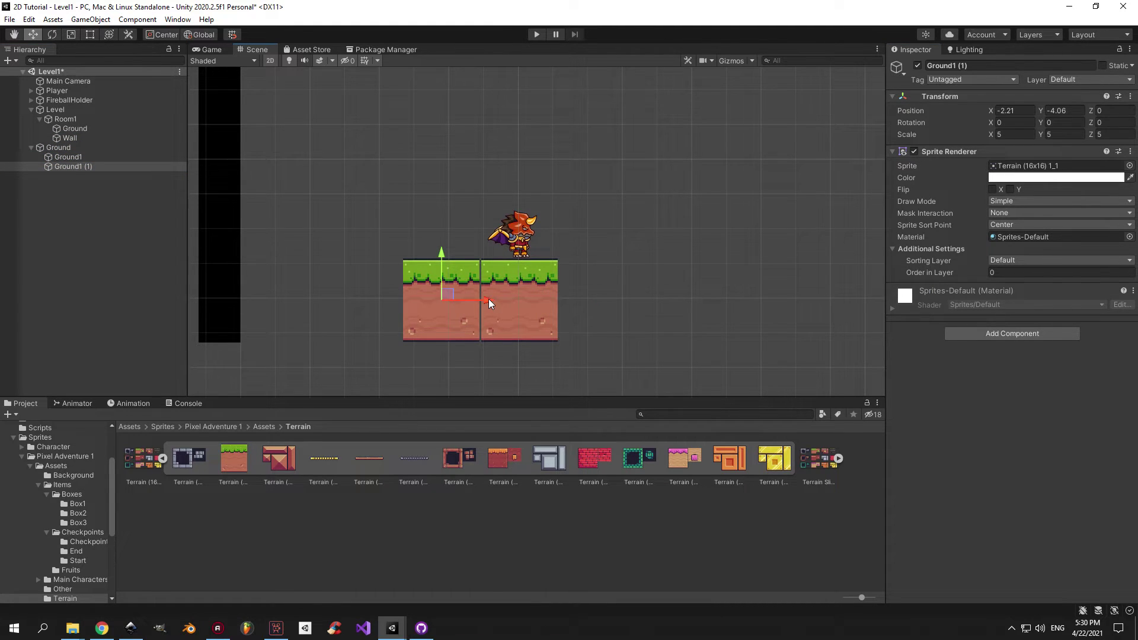
scroll(489, 302, "up", 5)
scroll(490, 308, "up", 2)
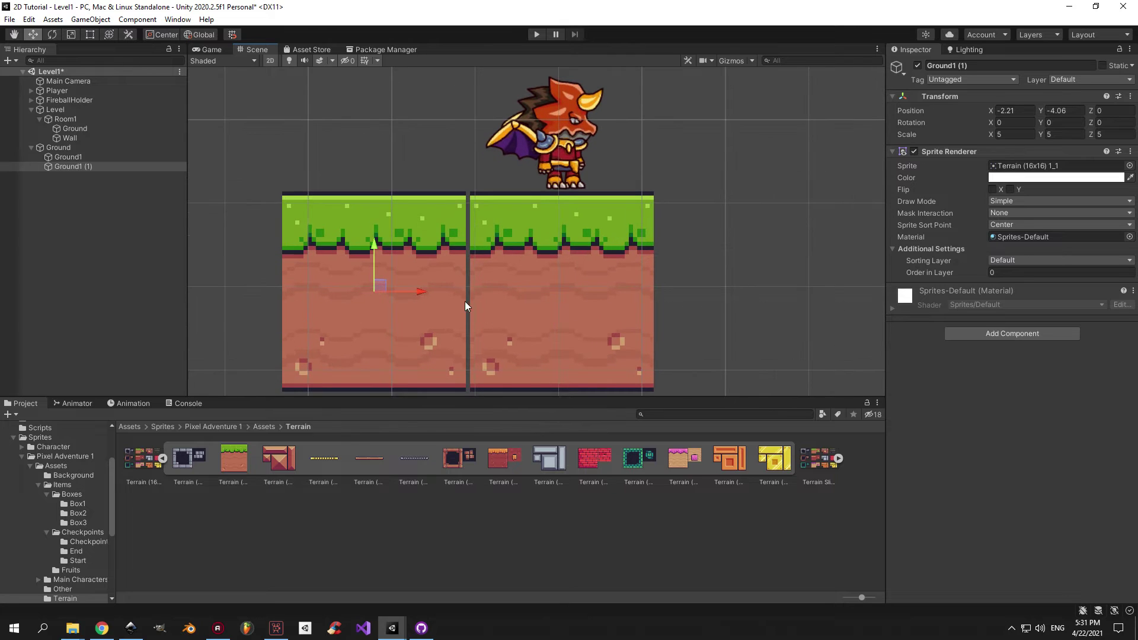
Snap the copied block flush against the original with the Rect tool to close the gap, at about X -2.16
left_click(90, 35)
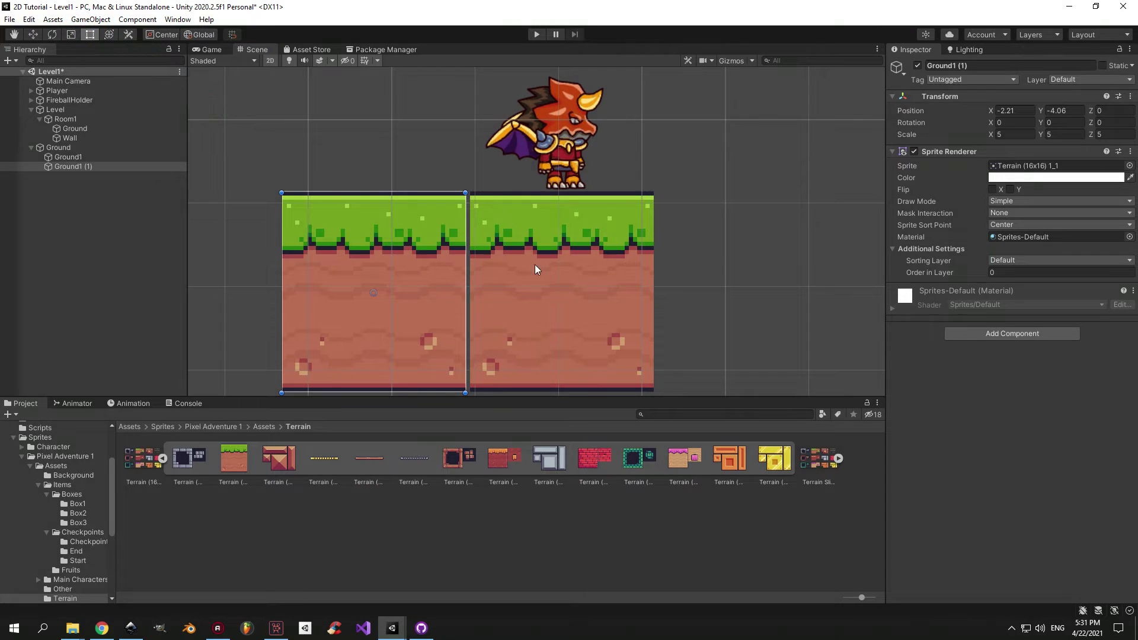
mouse_move(536, 262)
middle_mouse_down()
mouse_move(561, 254)
mouse_move(565, 200)
middle_mouse_up()
scroll(484, 304, "up", 4)
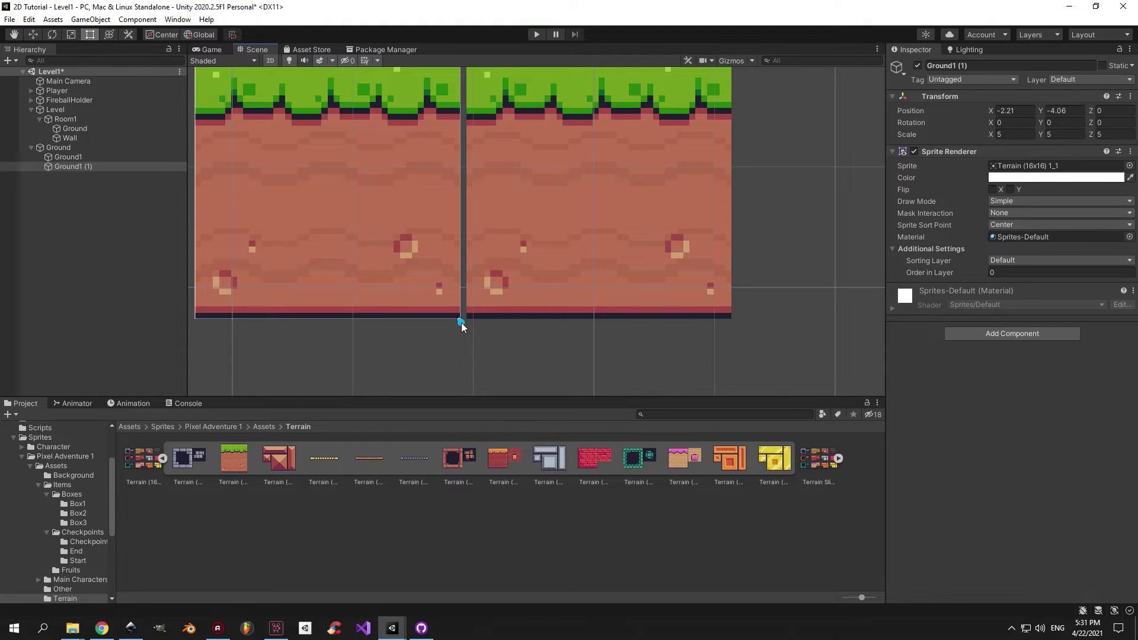
left_click_drag(461, 323, 468, 323)
scroll(486, 336, "down", 6)
left_click(498, 338)
scroll(498, 337, "down", 7)
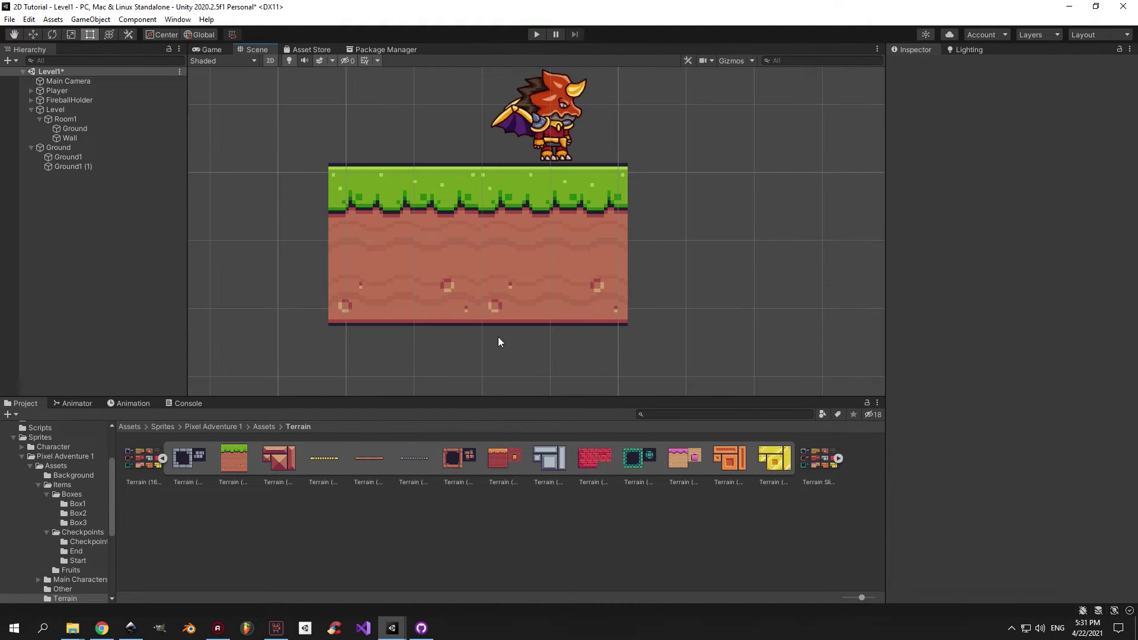
scroll(496, 201, "up", 4)
scroll(485, 235, "down", 4)
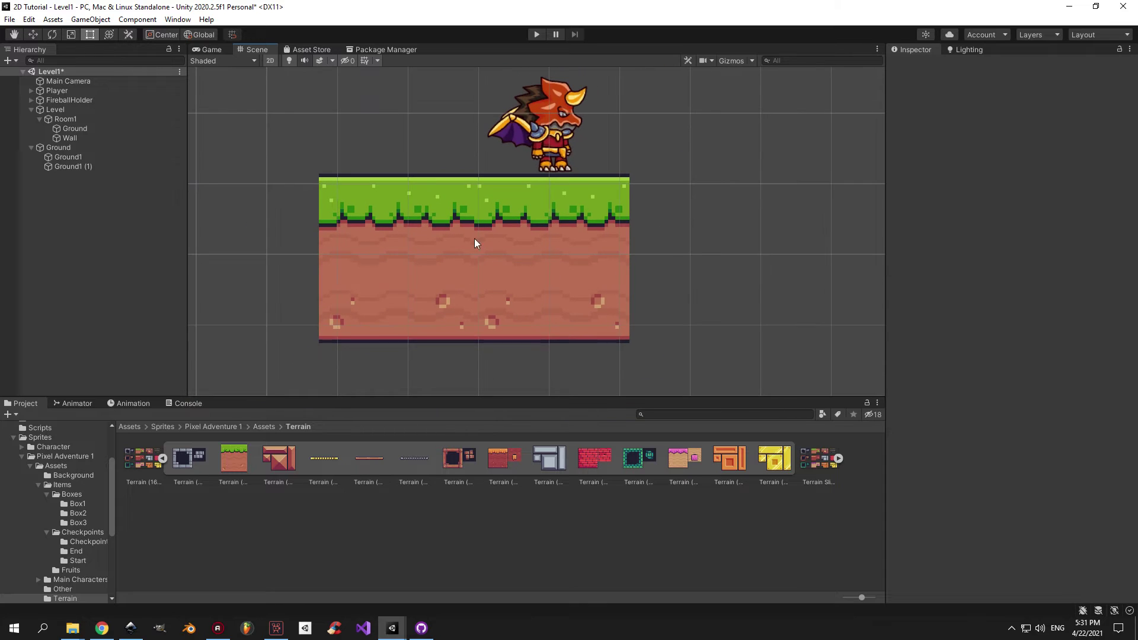
Duplicate the left grass block and snap the copy to its left edge at about X -4.36
left_click(441, 250)
scroll(441, 250, "down", 5)
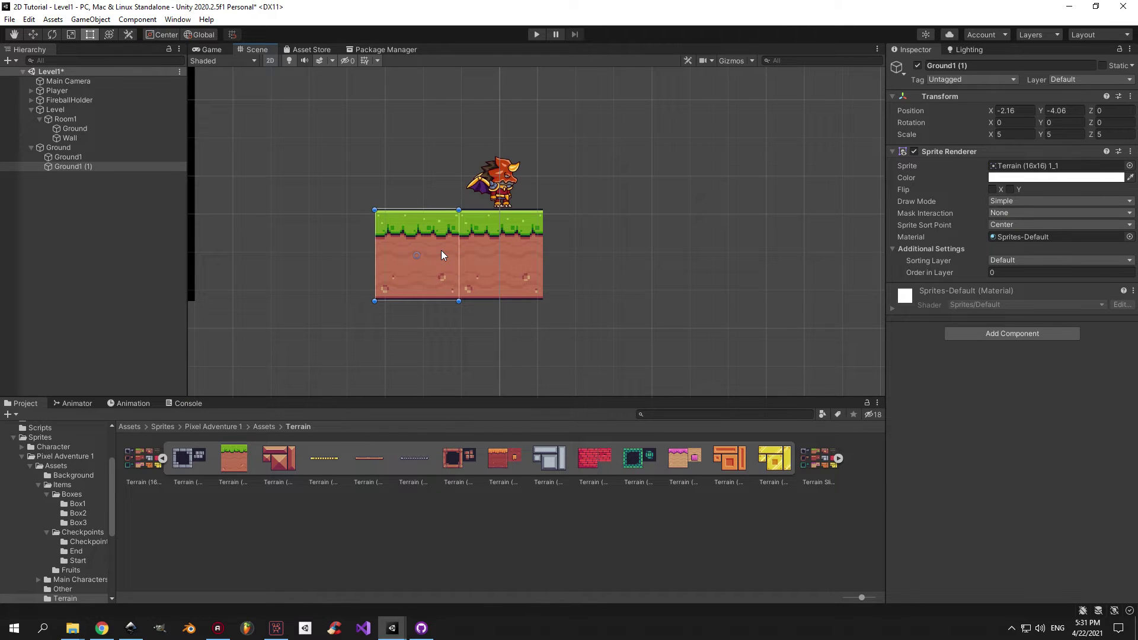
key("ctrl+d")
scroll(487, 305, "up", 2)
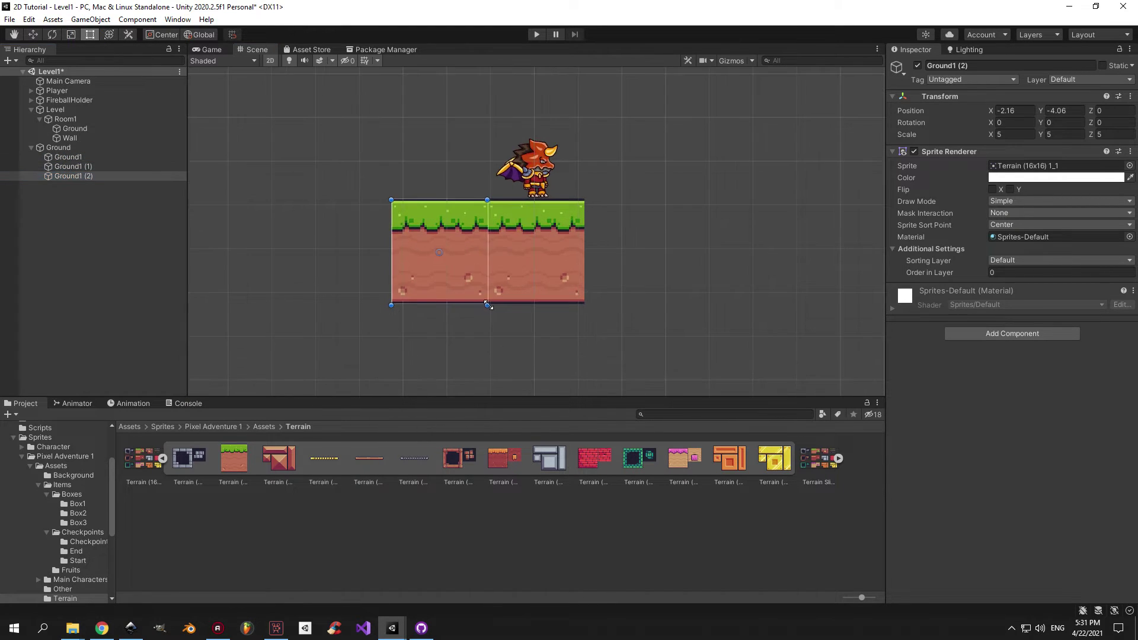
scroll(487, 314, "up", 2)
left_click_drag(485, 295, 370, 295)
middle_click_drag(356, 295, 486, 308)
Keep duplicating grass blocks and snapping them edge to edge until the row's rightmost block sits at about X 6.64
key("ctrl+d")
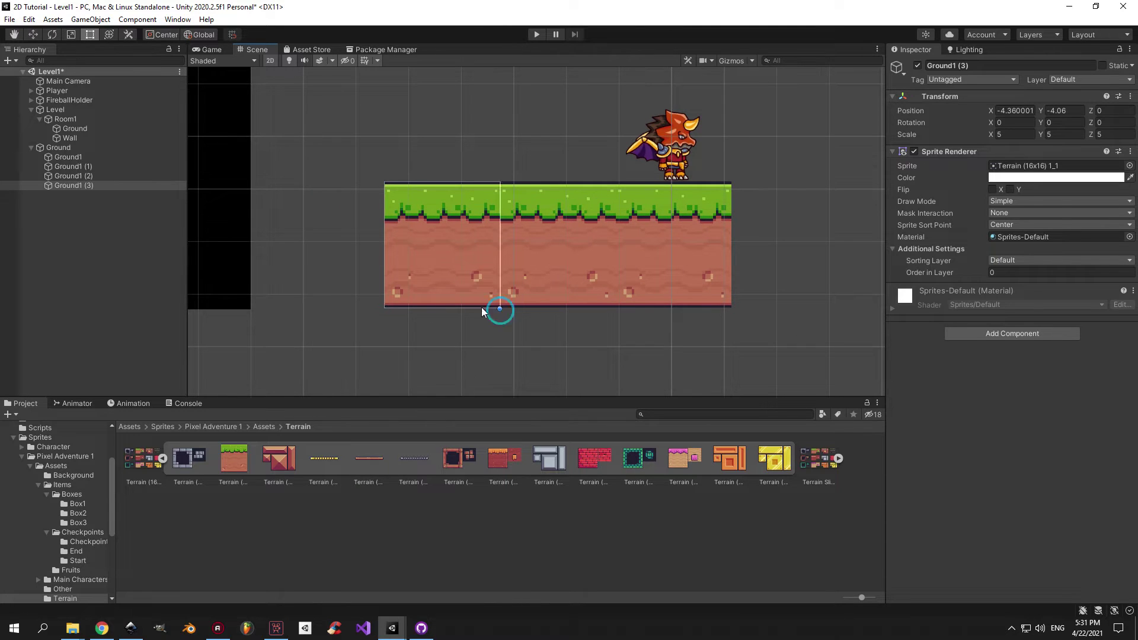
scroll(402, 306, "down", 4)
left_click_drag(499, 308, 653, 311)
key("ctrl+d")
key("ctrl+d")
key("ctrl+d")
middle_click_drag(653, 311, 535, 310)
key("ctrl+d")
left_click_drag(546, 310, 615, 312)
left_click(211, 50)
left_click(256, 49)
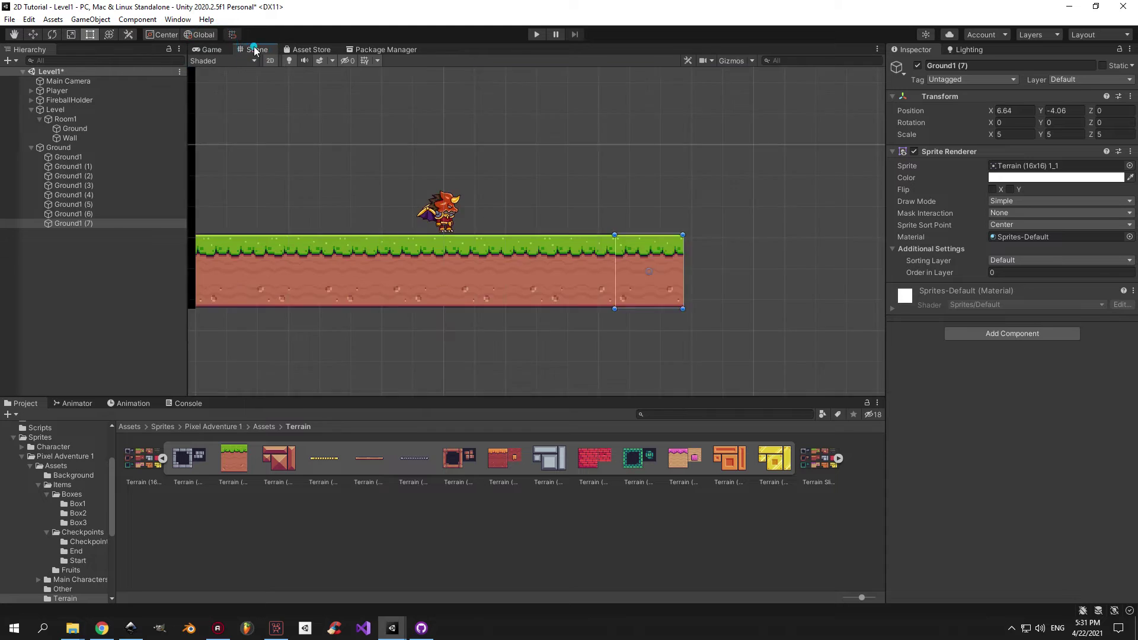
Add one more grass block at X 8.84, check the row in the Game view and save the scene
scroll(458, 198, "down", 4)
key("ctrl+d")
middle_click_drag(587, 297, 528, 298)
left_click_drag(528, 298, 586, 296)
middle_click_drag(562, 288, 716, 305)
left_click(217, 48)
key("ctrl+s")
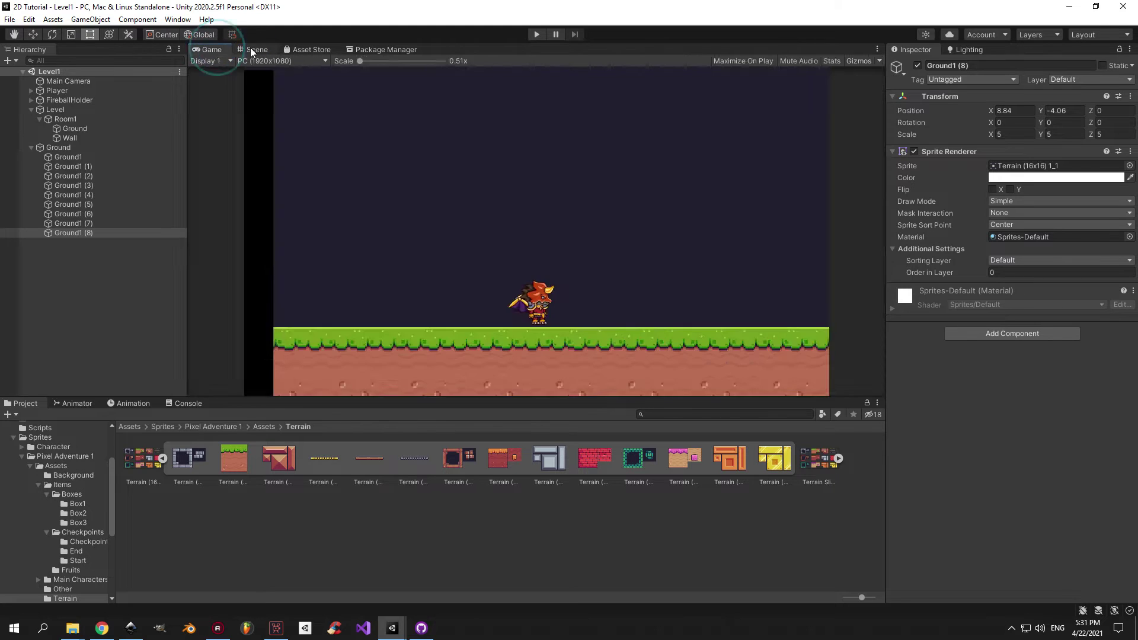
Delete the old Ground object inside Room1
left_click(255, 49)
left_click(76, 131)
left_click(64, 148)
left_click(73, 129)
key("Delete")
Add a Box Collider 2D to the parent Ground object and set its tag to Ground
left_click(75, 139)
left_click(1012, 154)
type("box")
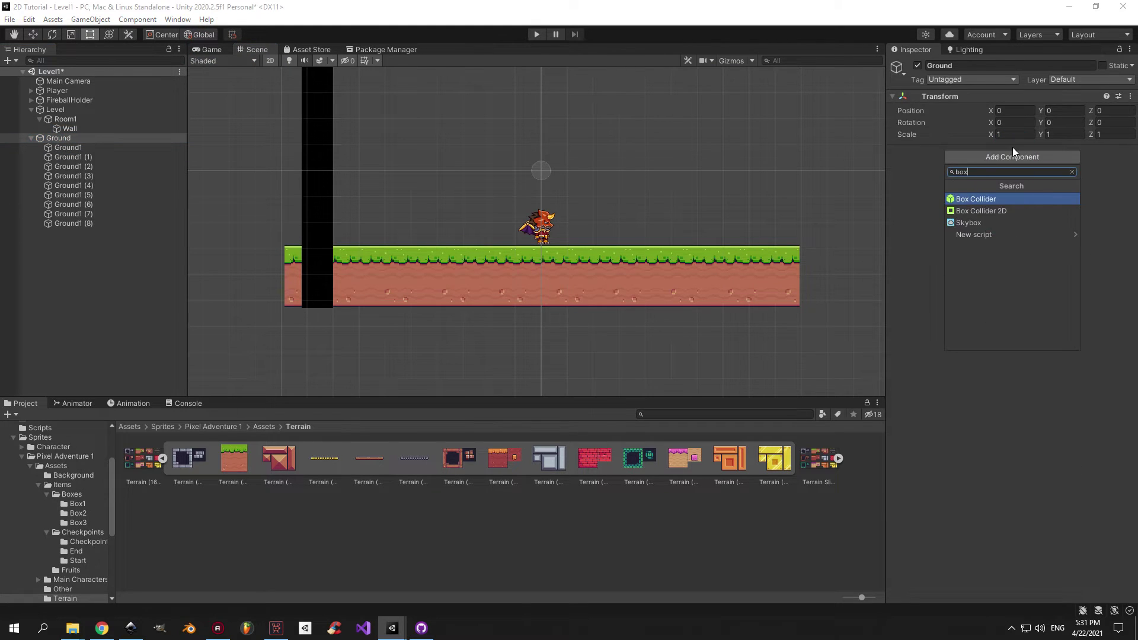
key("Down")
key("Return")
left_click(972, 83)
left_click(981, 184)
Edit the Ground collider so its top, bottom and right edges fit the row of grass blocks
left_click(996, 168)
scroll(542, 170, "up", 2)
left_click_drag(541, 188, 541, 344)
left_click_drag(540, 155, 762, 288, "ctrl")
scroll(541, 267, "up", 6)
scroll(535, 262, "down", 8)
scroll(514, 270, "up", 8)
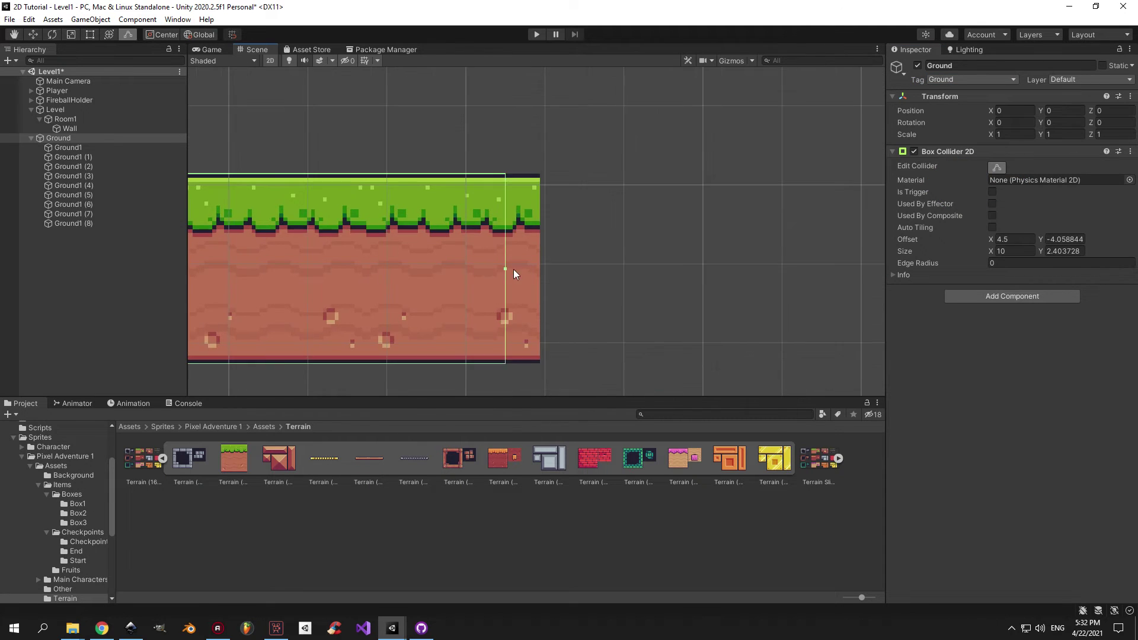
left_click_drag(507, 268, 540, 267)
Extend the Ground collider to the row's left end and refine its top edge, sizing it about 19.80 by 2.40
scroll(540, 267, "down", 3)
middle_click_drag(296, 270, 729, 273)
left_click_drag(547, 273, 388, 274, "ctrl")
middle_click_drag(388, 274, 677, 293)
left_click_drag(666, 291, 439, 291)
scroll(438, 290, "down", 7)
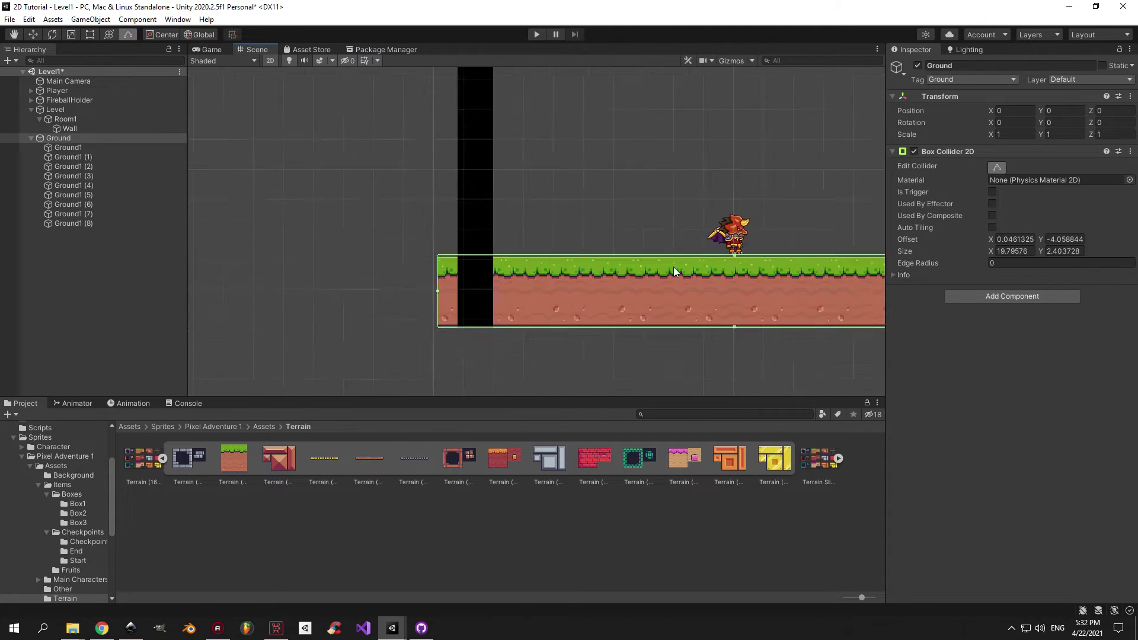
middle_click_drag(741, 256, 555, 274)
scroll(555, 273, "up", 20)
left_click_drag(544, 241, 544, 244)
scroll(545, 248, "down", 8)
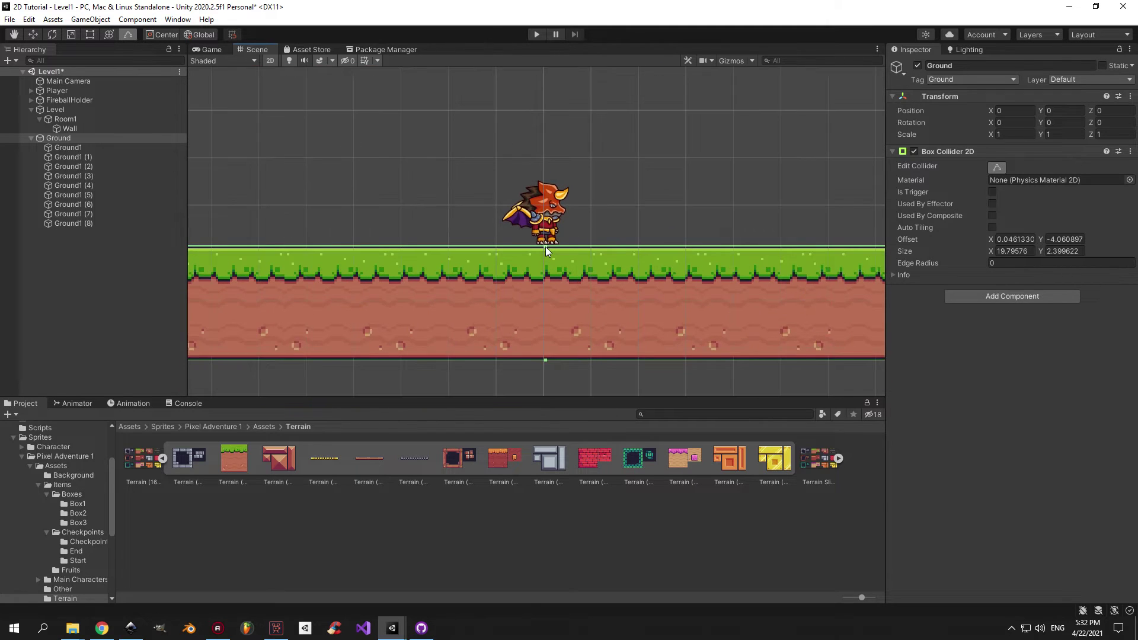
Set the layer of Ground and all its children to Ground
left_click(1069, 80)
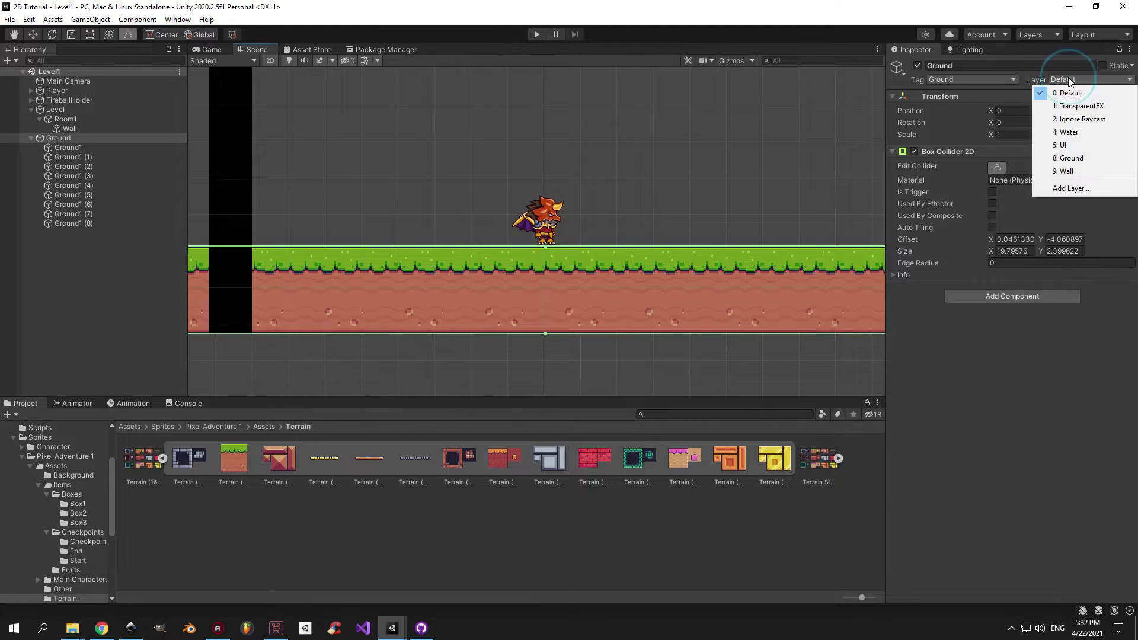
left_click(1069, 159)
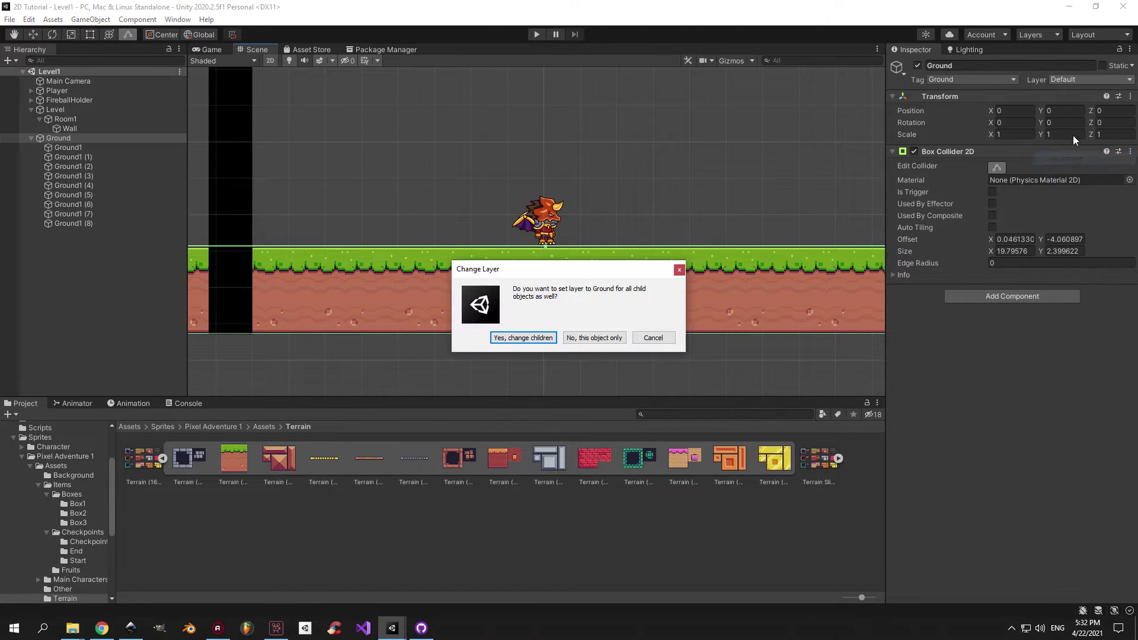
left_click(517, 341)
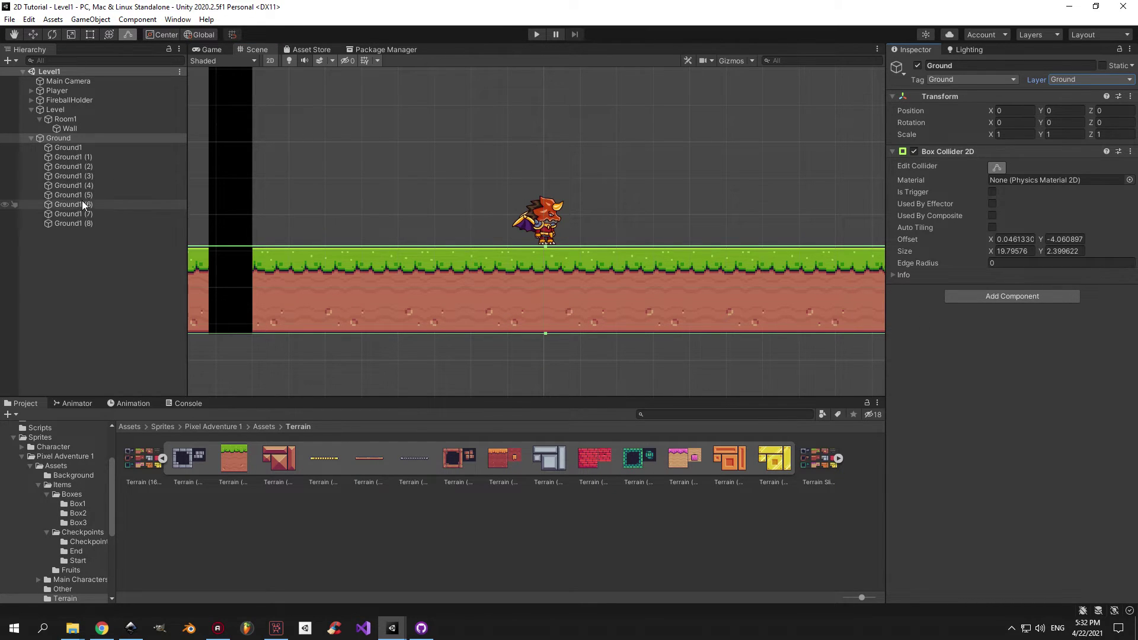
Collapse the Ground object, move it inside Room1 and save the scene
left_click(31, 138)
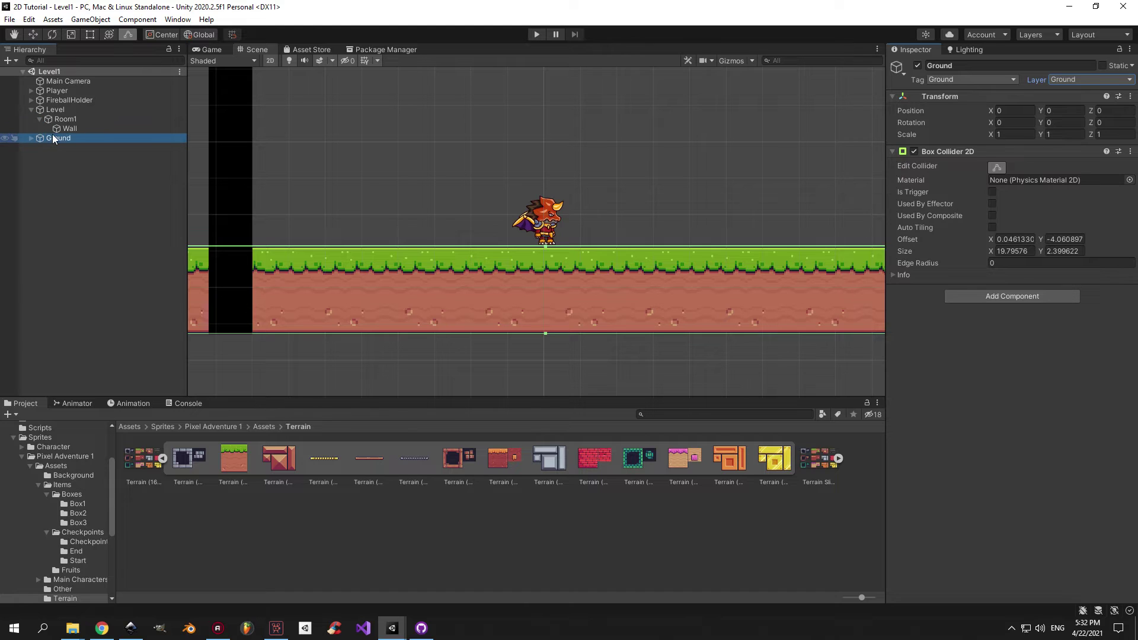
left_click_drag(52, 135, 68, 129)
key("ctrl+s")
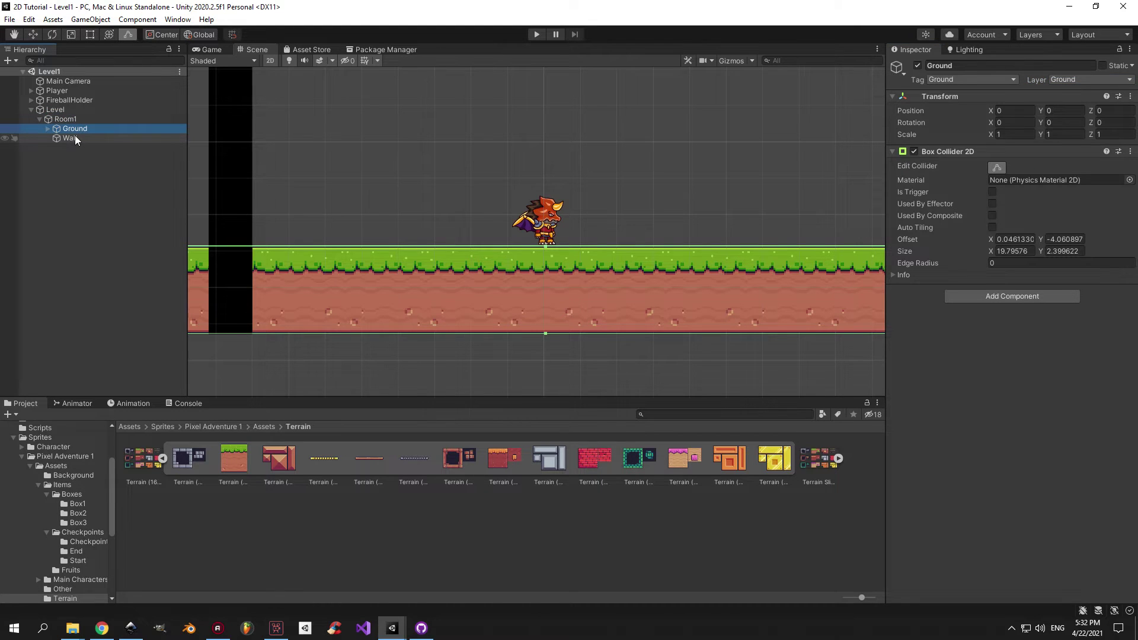
scroll(419, 201, "down", 4)
middle_click_drag(417, 198, 430, 235)
scroll(431, 243, "up", 6)
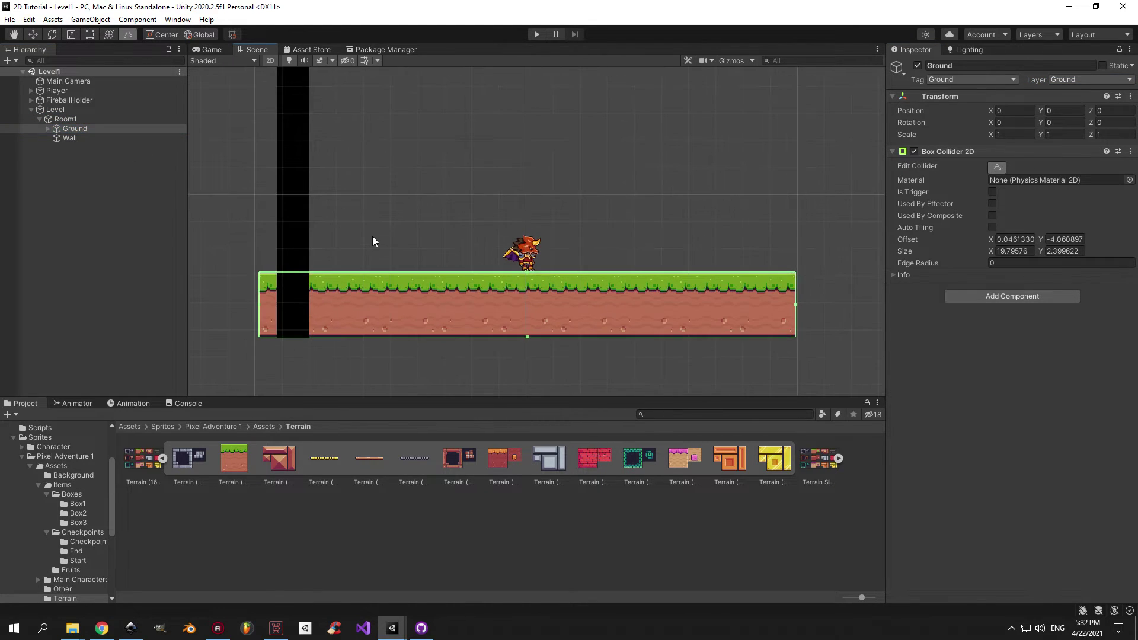
Open the Terrain (16x16) 1 texture in the Sprite Editor and select the brown wooden frame slice Terrain (16x16) 1_6
left_click(150, 464)
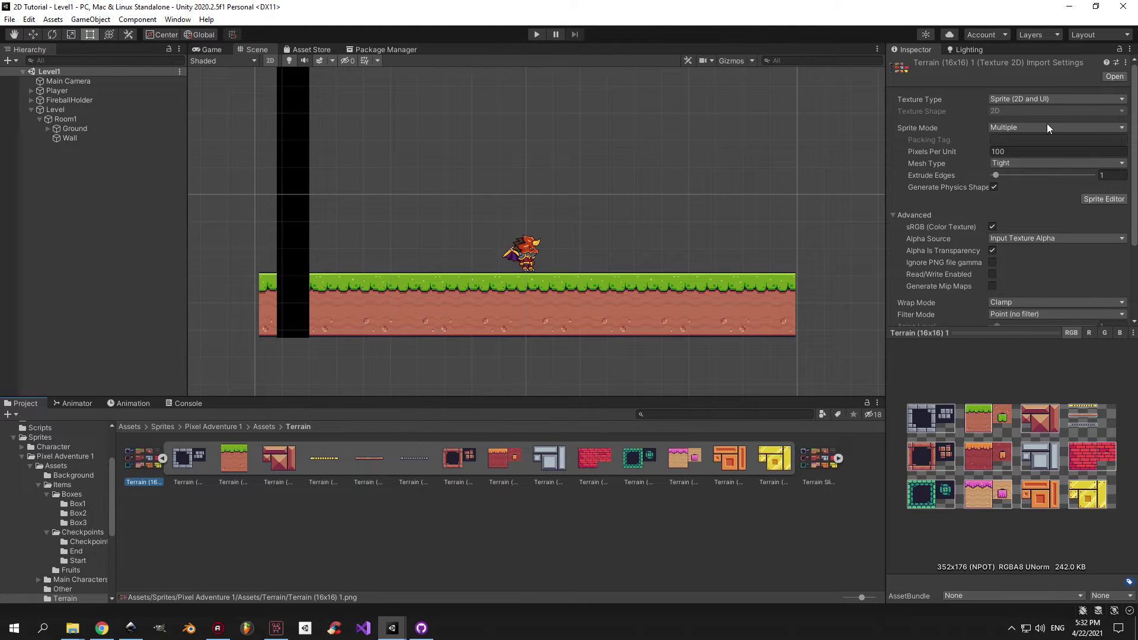
left_click(1090, 199)
scroll(202, 237, "up", 4)
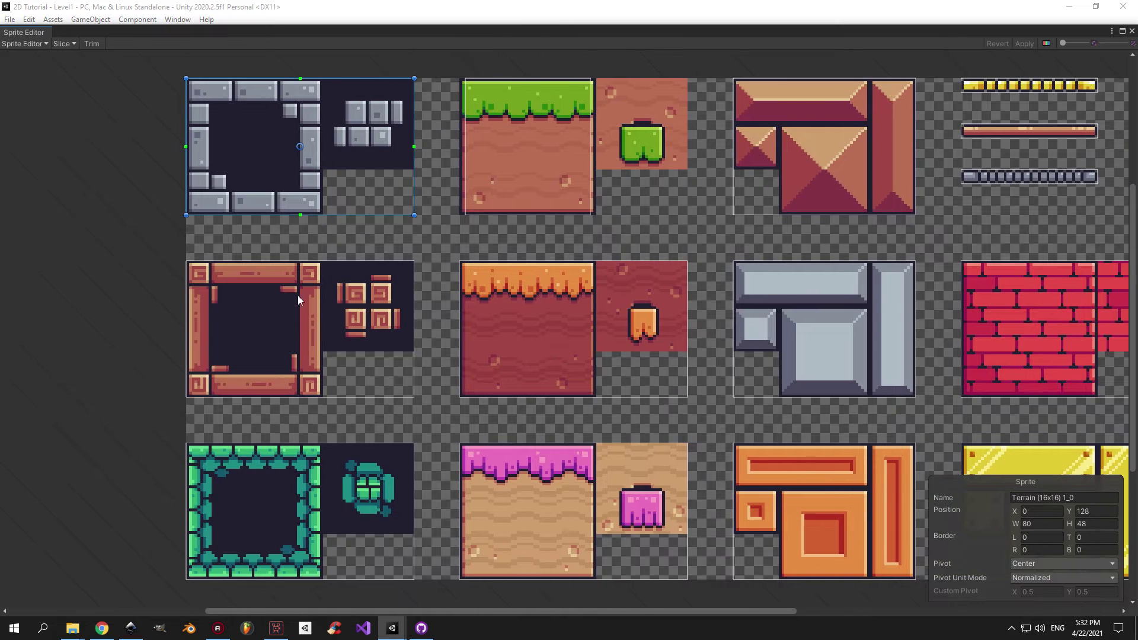
left_click(186, 301)
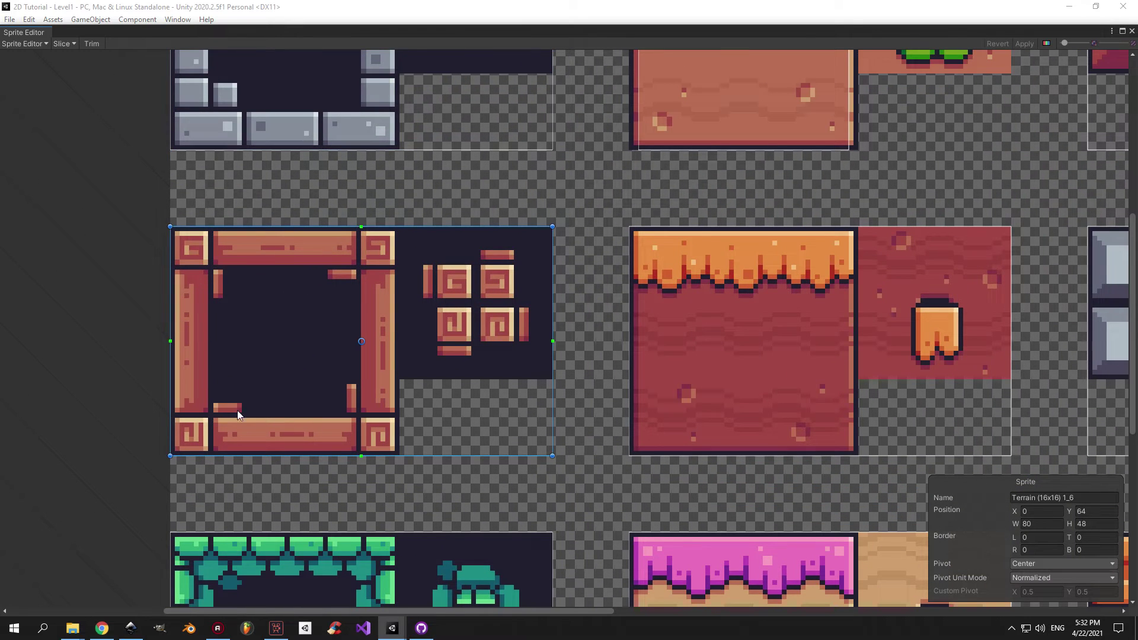
middle_click_drag(288, 376, 403, 353)
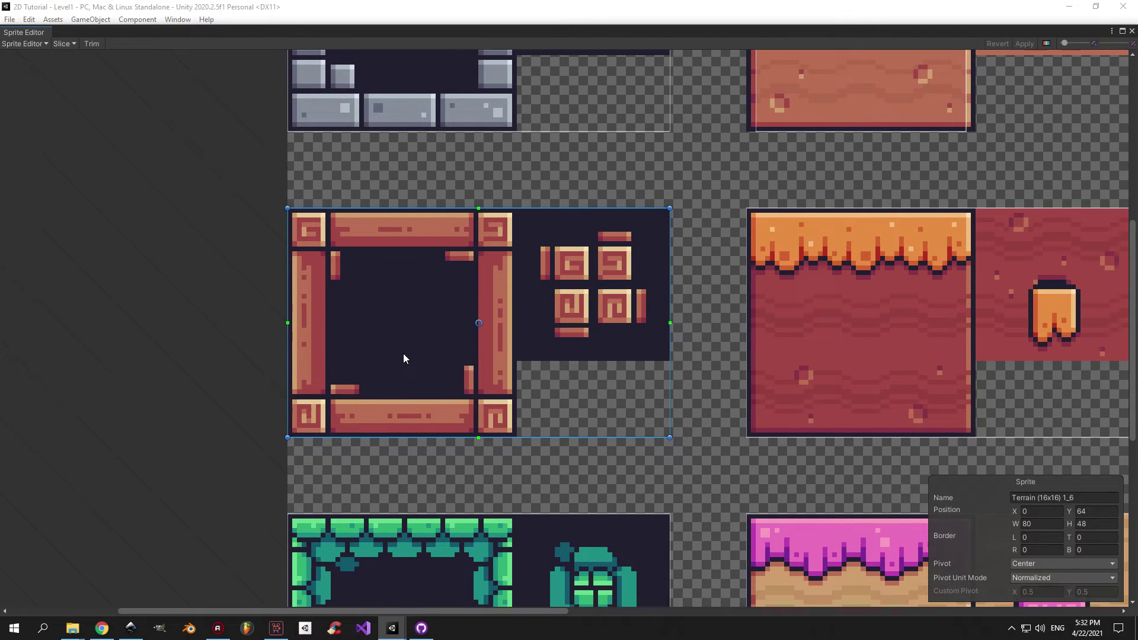
scroll(403, 353, "up", 1)
Crop the wooden frame slice to its left post, at X 0, Y 73, W 9, H 30, and close the Sprite Editor
left_click_drag(721, 316, 316, 314)
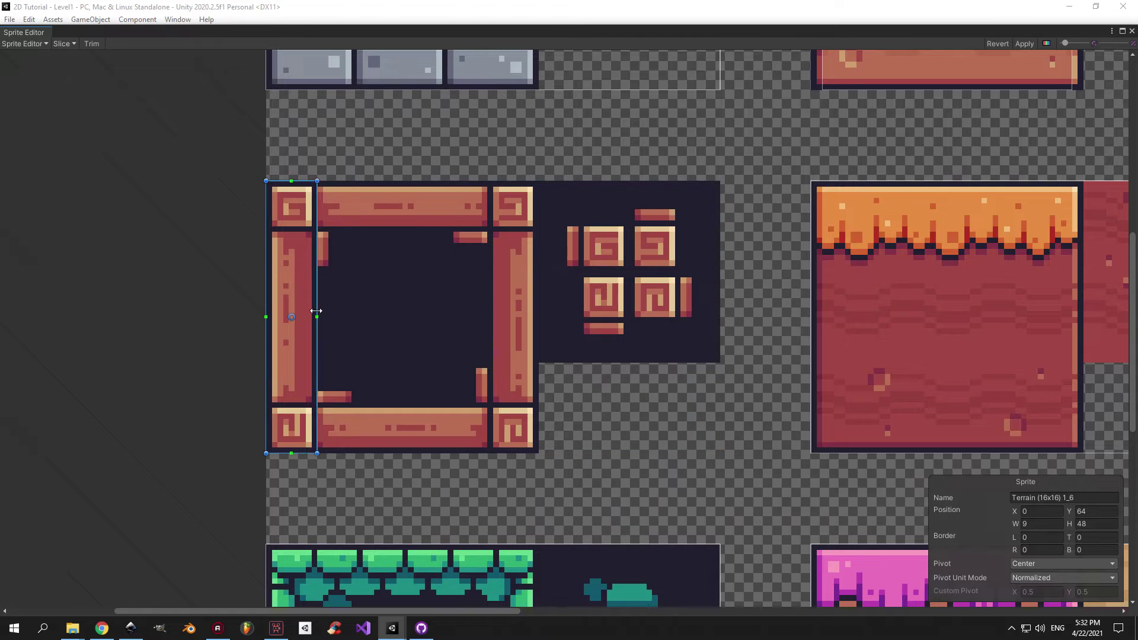
middle_click_drag(327, 304, 405, 303)
scroll(404, 303, "up", 2)
left_click_drag(368, 98, 367, 204)
scroll(380, 214, "down", 2)
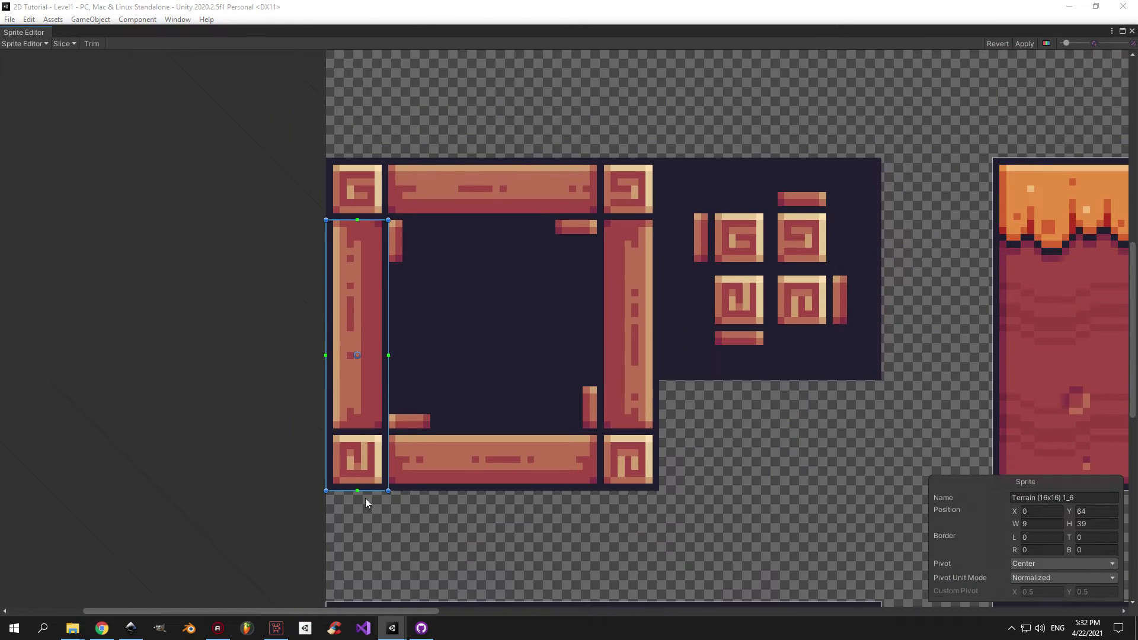
left_click_drag(365, 483, 367, 427)
scroll(373, 438, "up", 2)
scroll(380, 433, "down", 1)
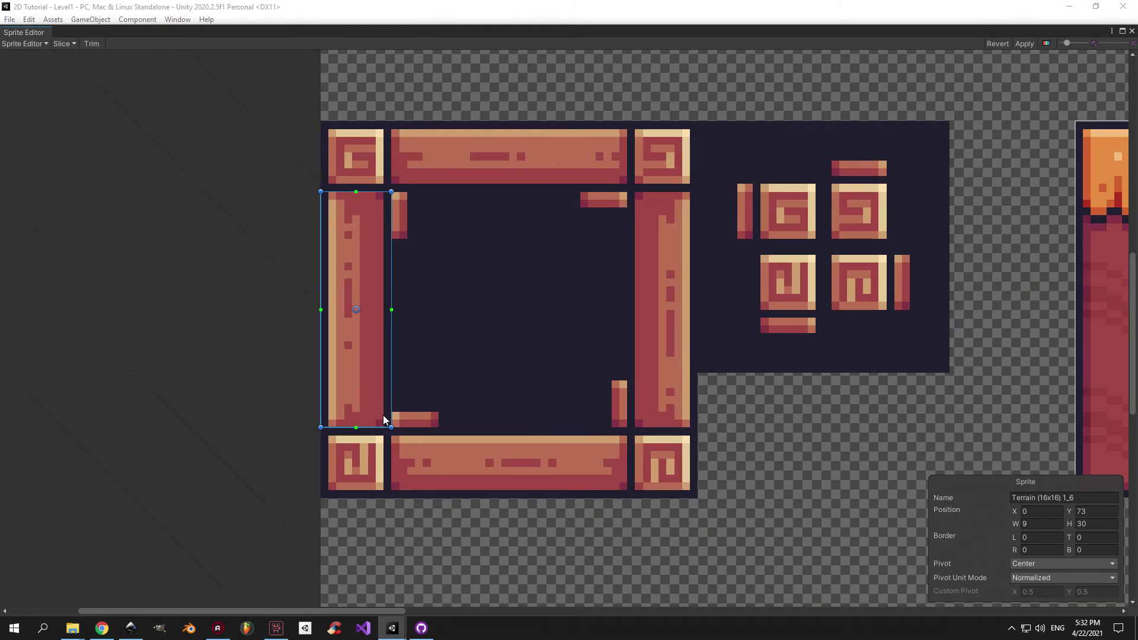
middle_click_drag(385, 362, 392, 368)
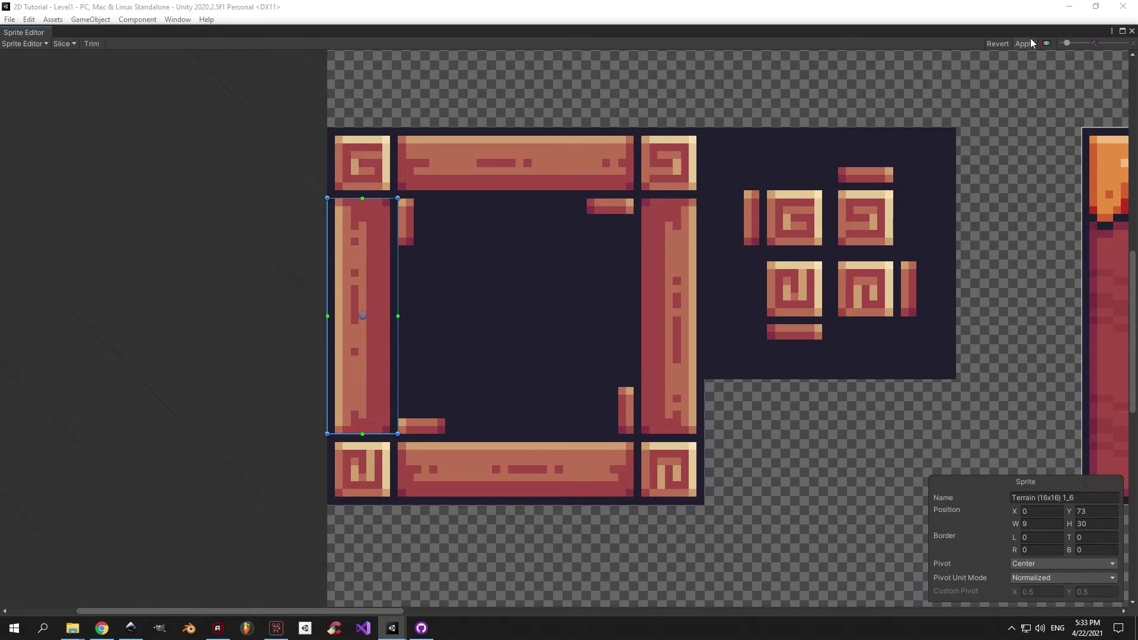
left_click(1132, 31)
Delete Room1's old black Wall and create an empty game object in its place
left_click(296, 265)
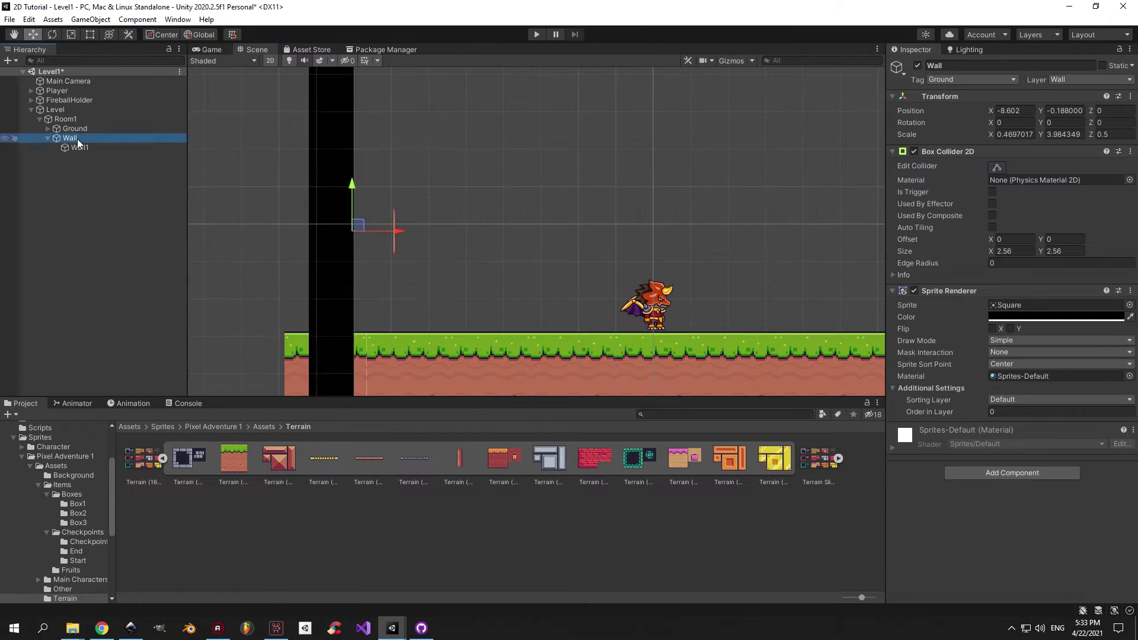
key("Delete")
right_click(77, 143)
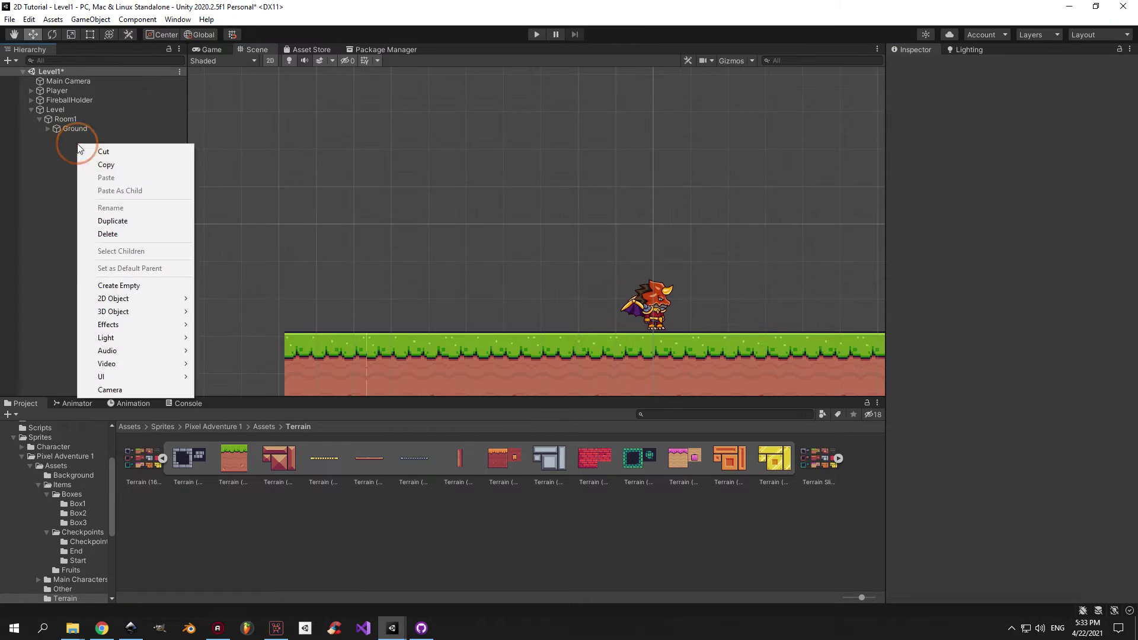
left_click(135, 285)
Reset the empty object's position to 0, 0, 0 and move it left to about X -8.25
scroll(498, 272, "down", 7)
left_click(1013, 109)
type("0")
key("Tab")
type("0")
key("Tab")
type("0")
left_click_drag(662, 237, 415, 239)
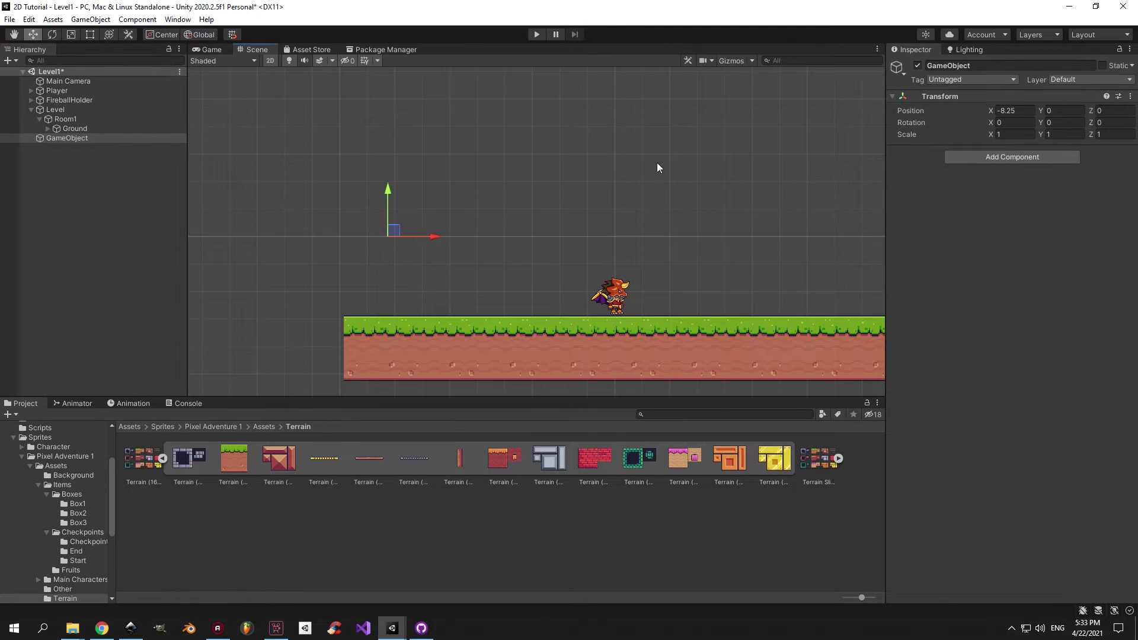
Give the empty object a red diamond icon, turn on scene gizmos and check the Game view
left_click(897, 67)
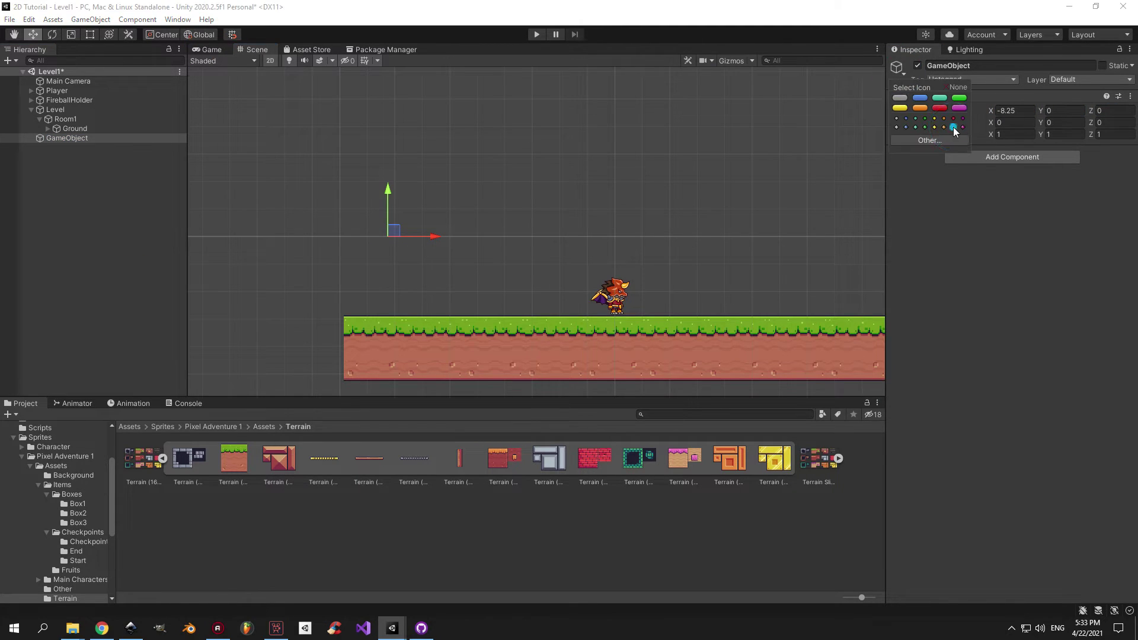
left_click(952, 127)
left_click(732, 61)
left_click(204, 50)
left_click(260, 50)
scroll(436, 254, "up", 7)
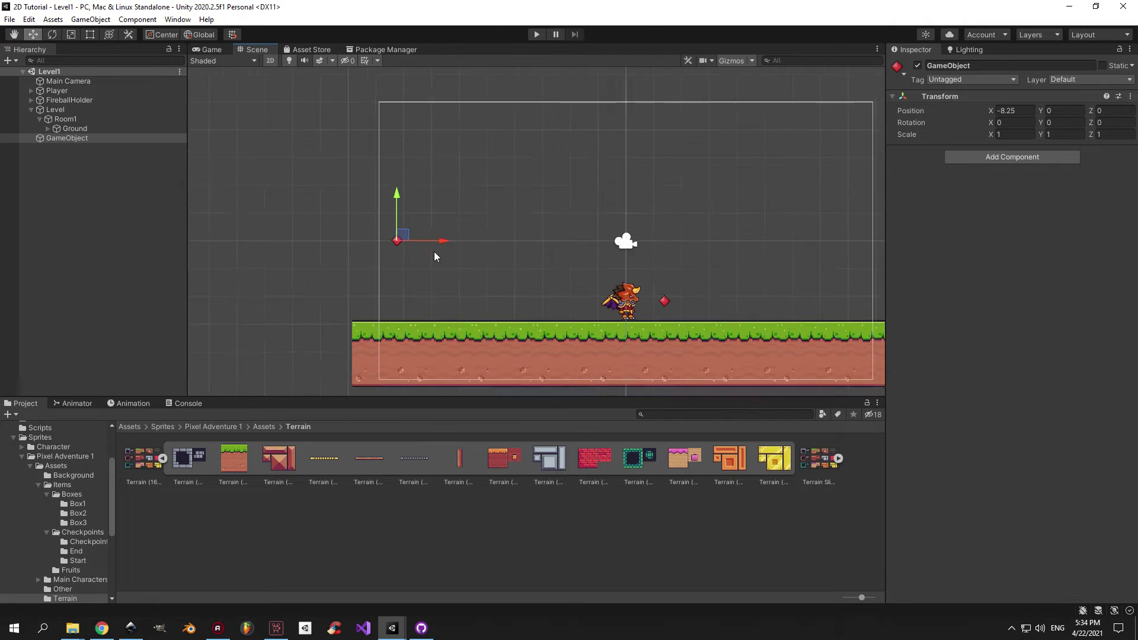
Save the scene and rename the empty object to WallLeft
key("ctrl+s")
left_click(59, 138)
key("F2")
type("WallLeft")
key("Return")
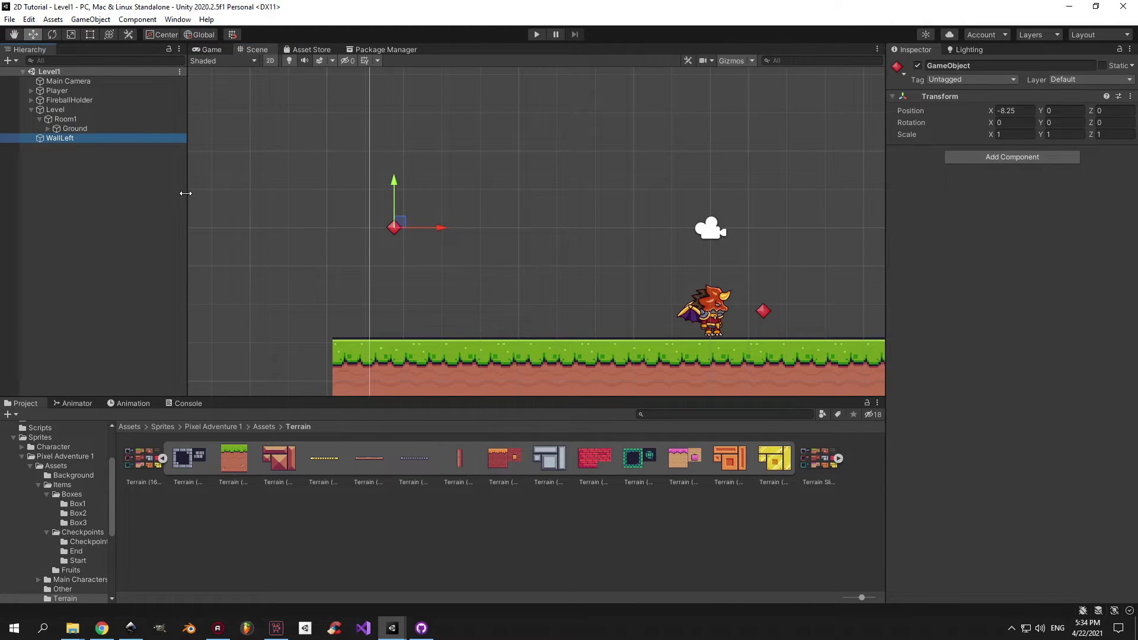
Add a Box Collider 2D component to the WallLeft object
right_click(66, 145)
left_click(1008, 156)
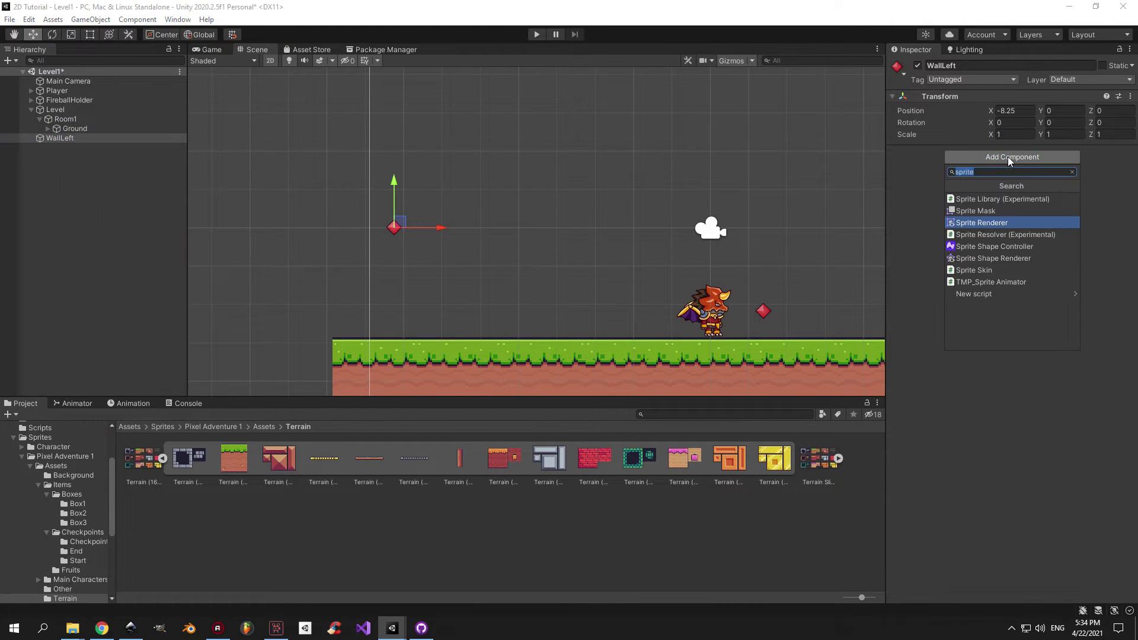
type("box")
key("Up")
key("Up")
key("Down")
key("Return")
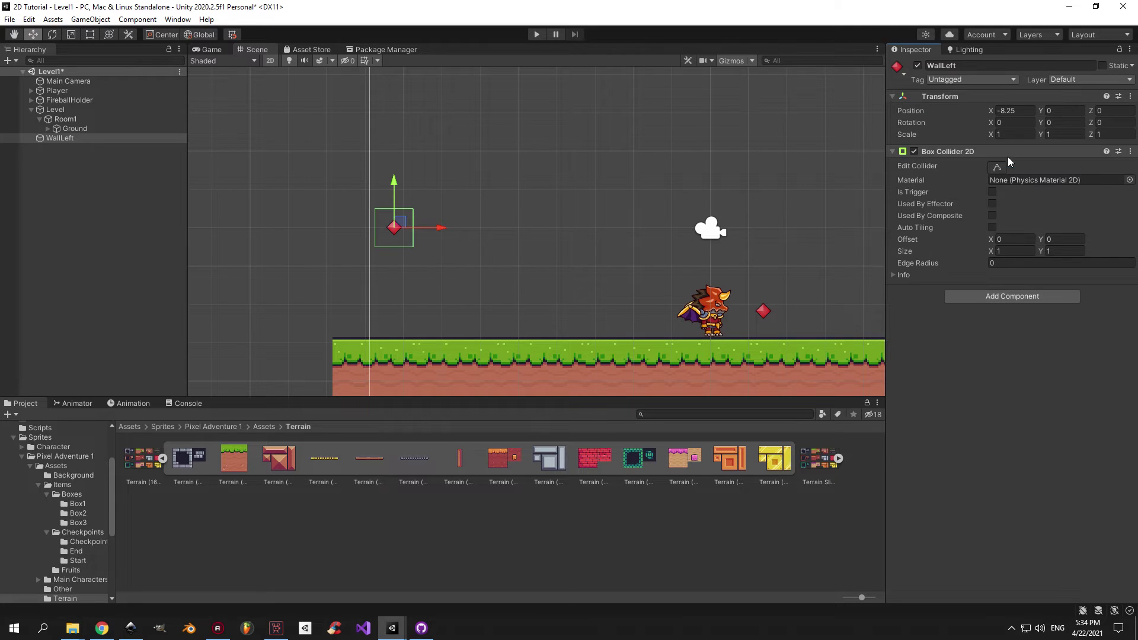
Assign the WallLeft object to the Wall layer
left_click(979, 83)
left_click(1084, 79)
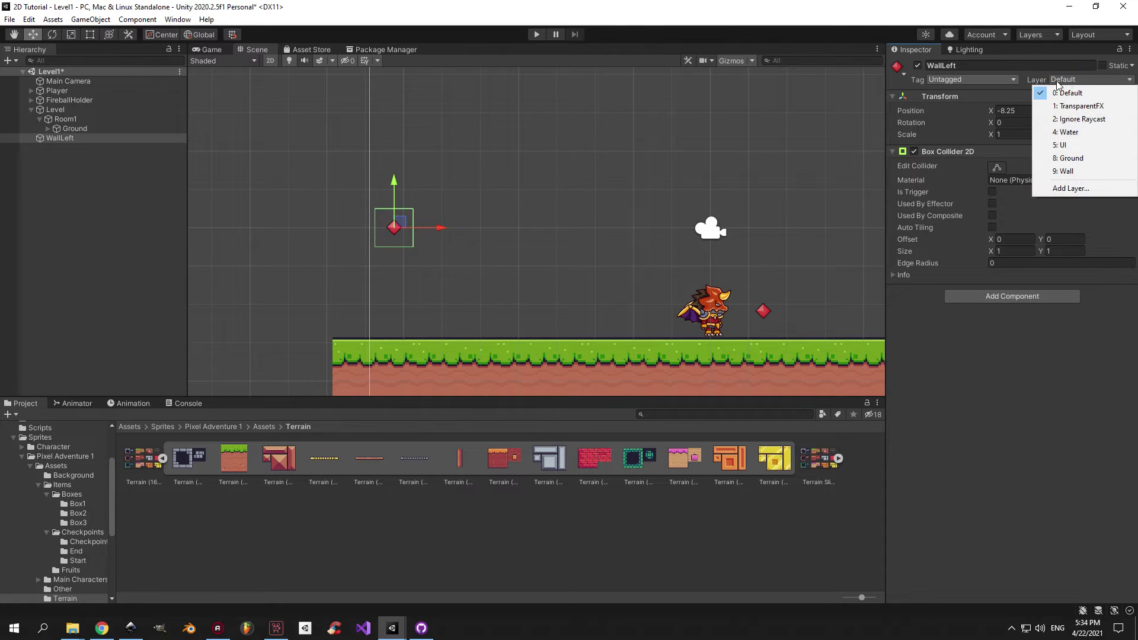
left_click(1061, 172)
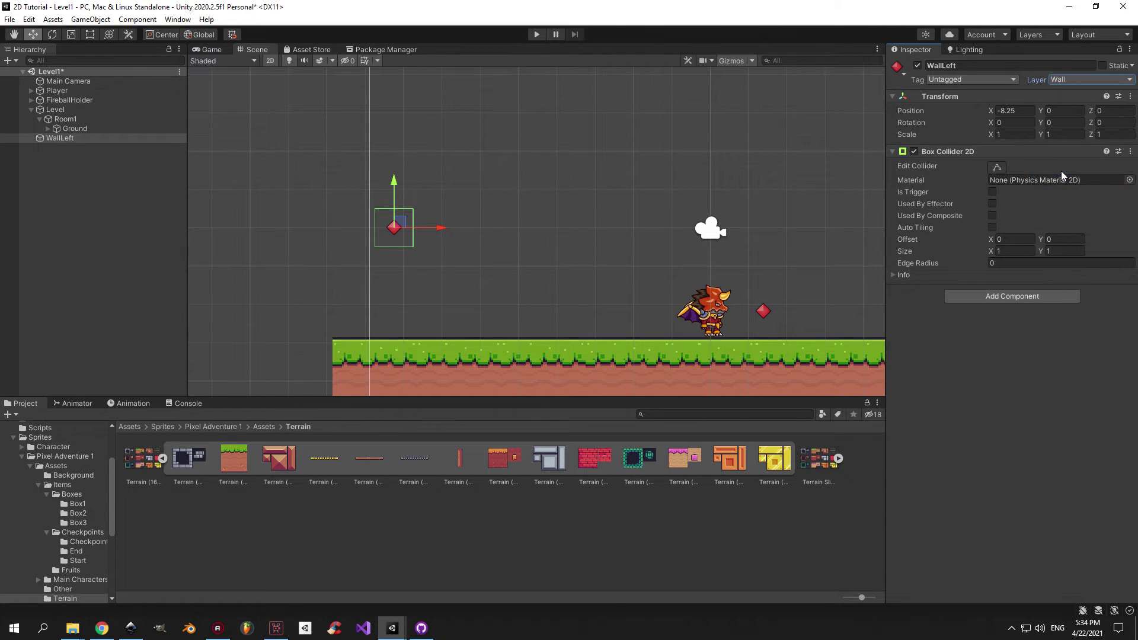
Create an empty child object under WallLeft and name it Wall1
right_click(57, 145)
left_click(120, 283)
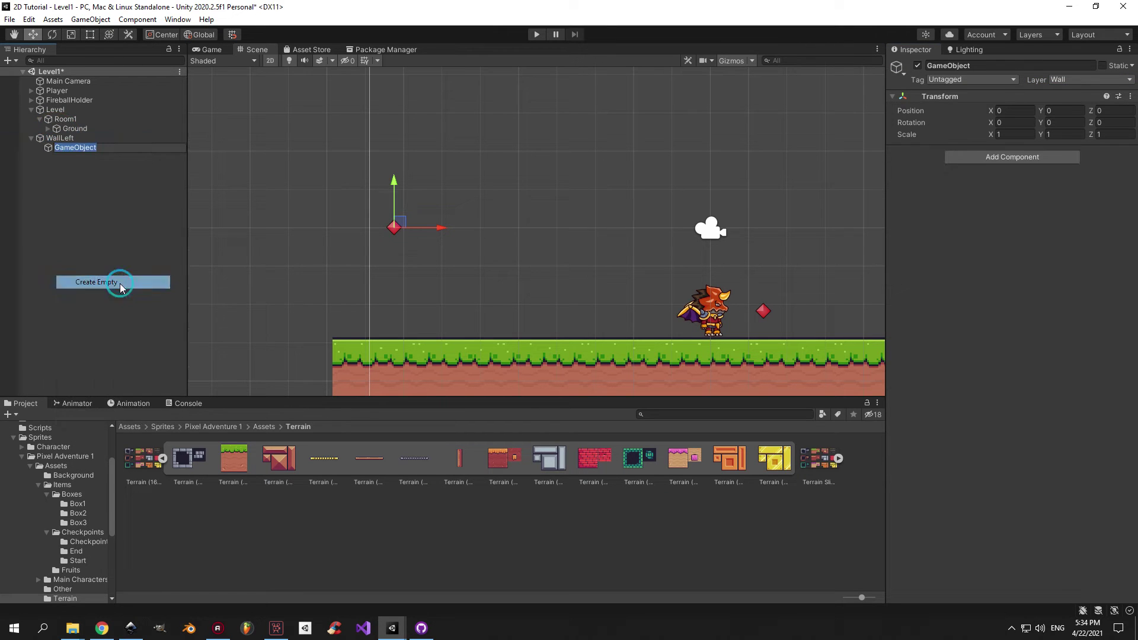
type("Wall1")
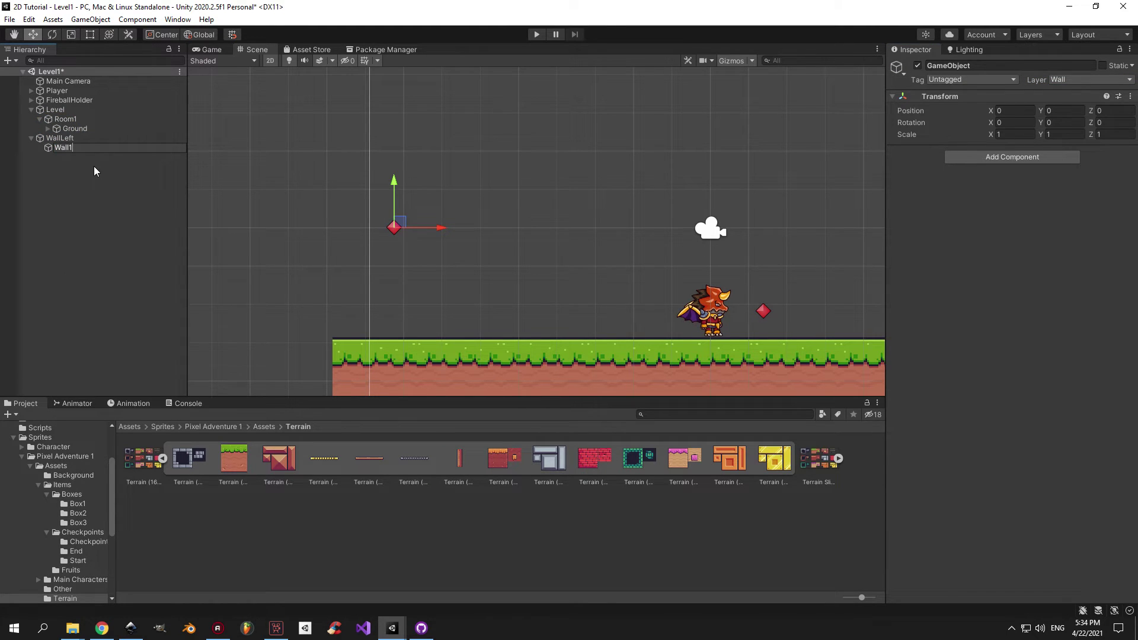
key("Return")
Add a Sprite Renderer to Wall1 and assign it the vertical red pillar sprite, Terrain (16x16) 1_6
left_click(978, 158)
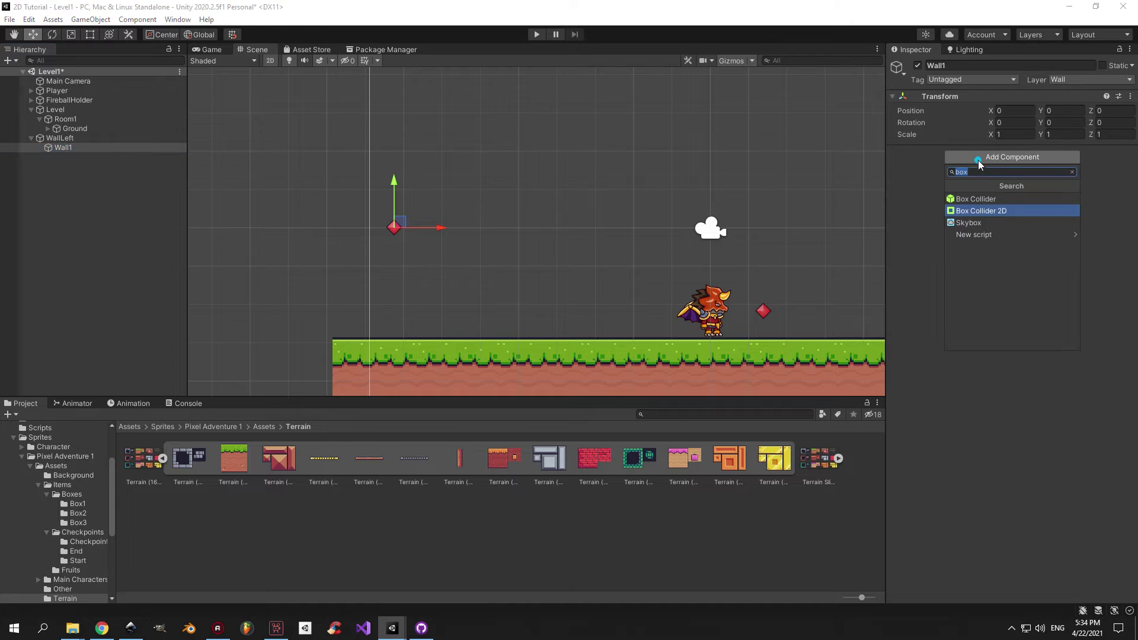
type("sprite")
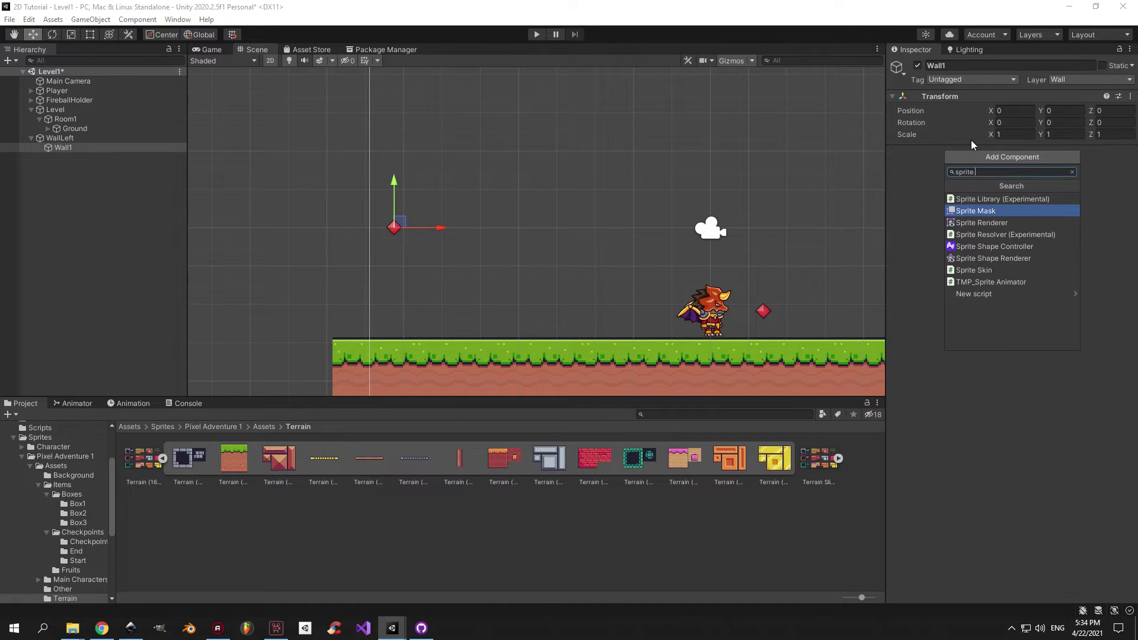
type(" re")
key("Up")
key("Return")
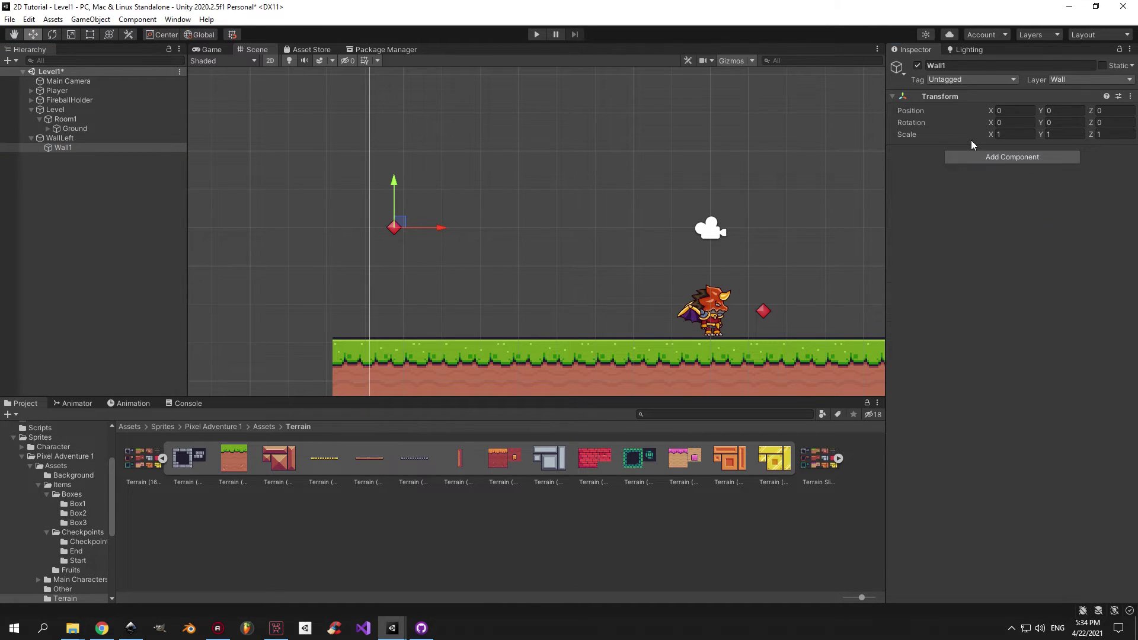
left_click_drag(459, 458, 1054, 166)
Set Wall1's scale to 5 on X, Y and Z
type("5")
key("Tab")
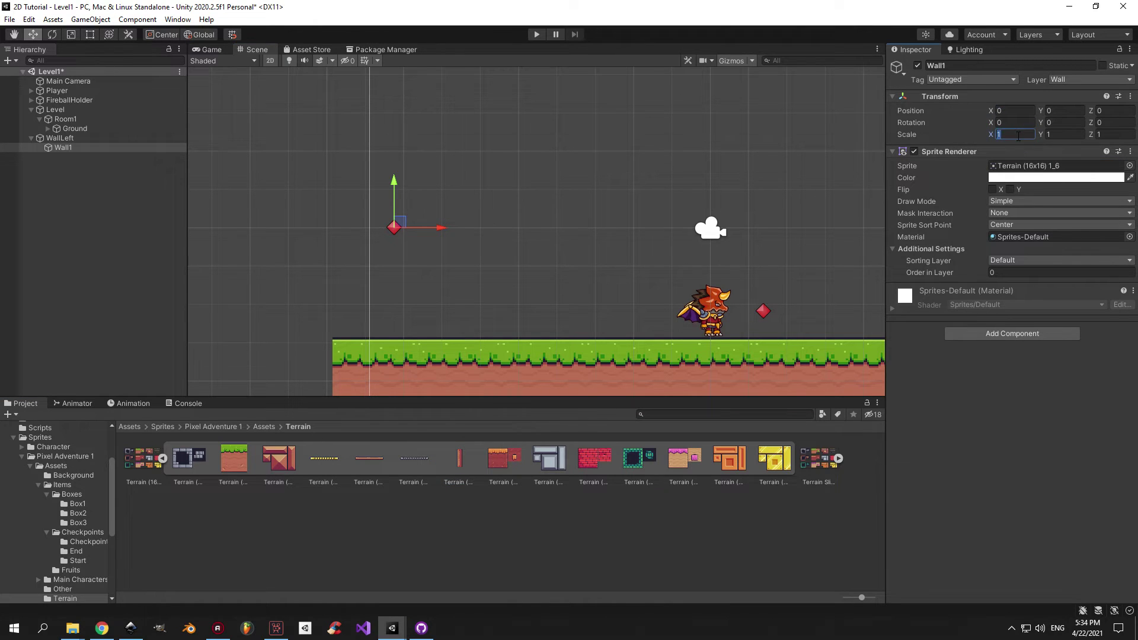
type("5")
key("Tab")
type("5")
Move Wall1 down and left so it stands on the ground near the camera's left edge, at about X -0.32, Y -2.11
left_click_drag(390, 195, 397, 267)
scroll(397, 267, "up", 5)
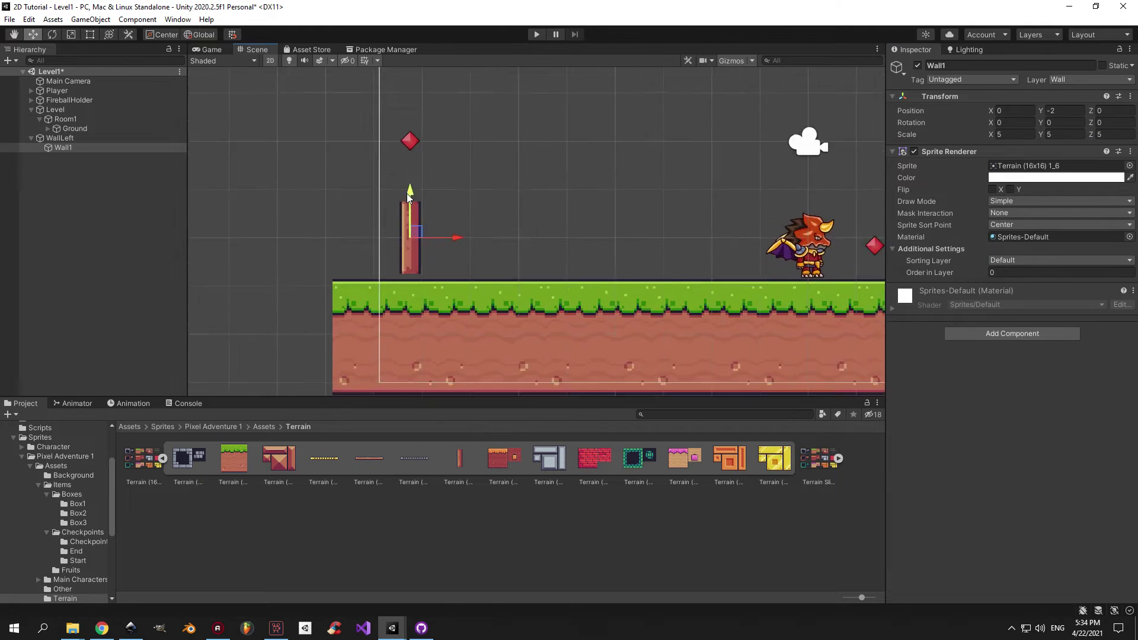
left_click_drag(410, 219, 410, 223)
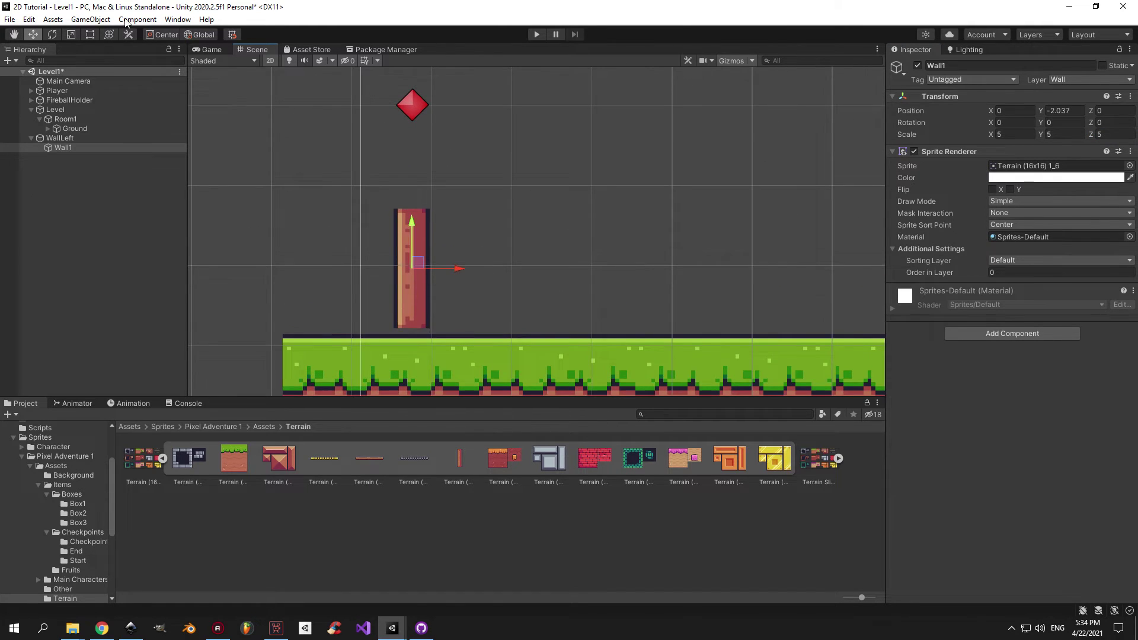
scroll(458, 269, "up", 6)
middle_click_drag(458, 269, 507, 192)
left_click_drag(499, 193, 455, 186)
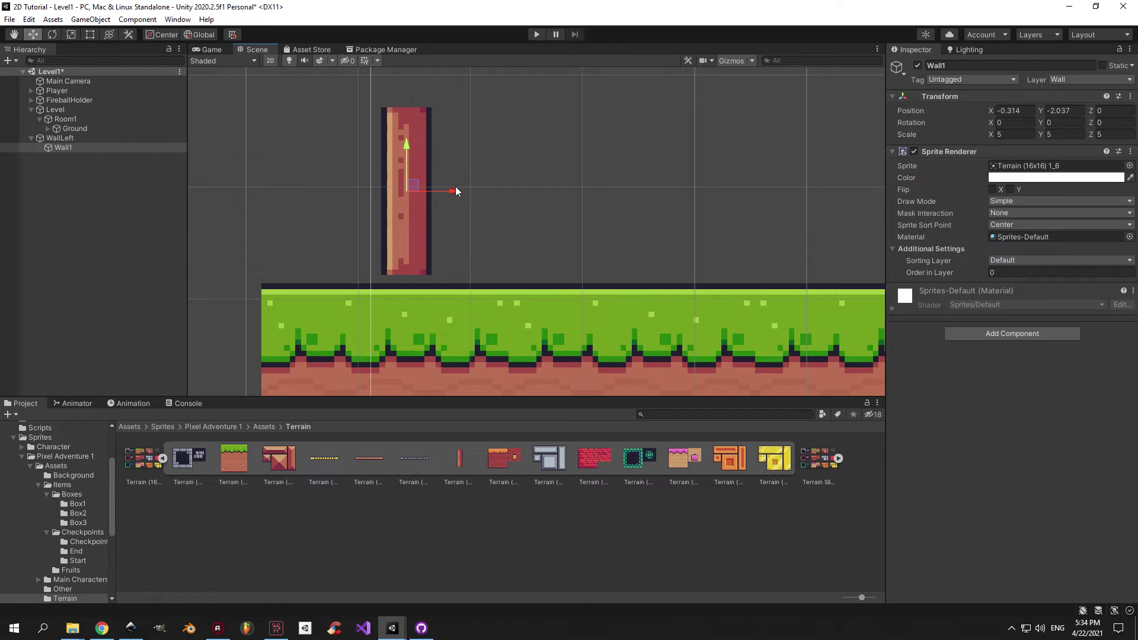
left_click_drag(408, 147, 409, 155)
Duplicate Wall1 twice and stack the copies end to end above it, the upper one at about Y 0.89
scroll(404, 113, "down", 10)
key("t")
middle_click_drag(403, 113, 426, 276)
scroll(427, 290, "up", 5)
key("ctrl+d")
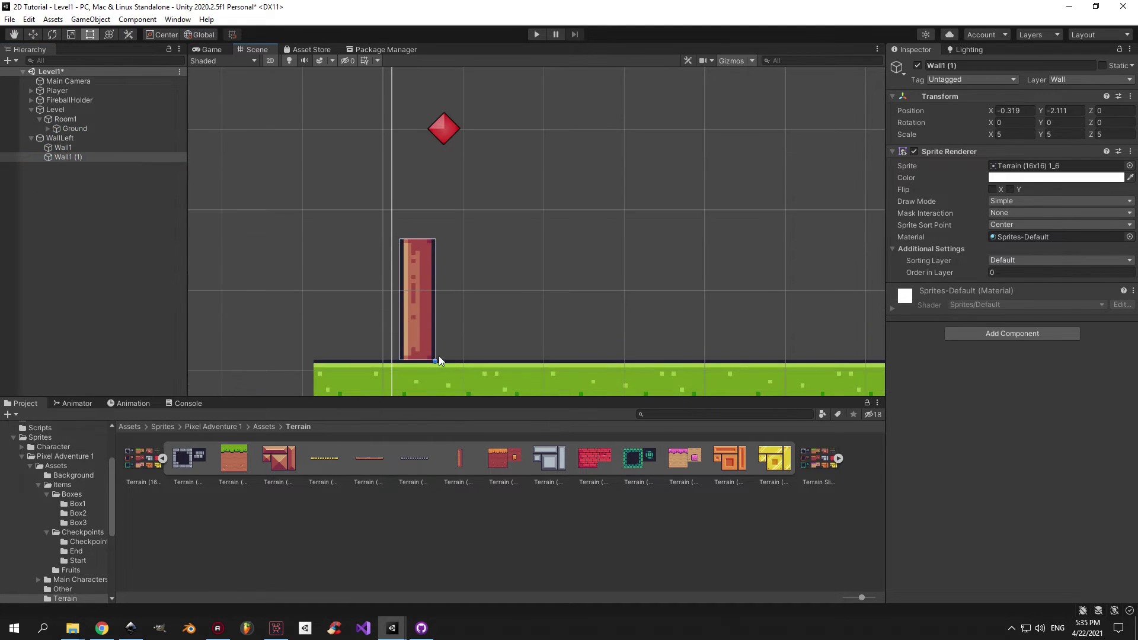
left_click_drag(439, 355, 437, 149)
middle_click_drag(436, 151, 438, 287)
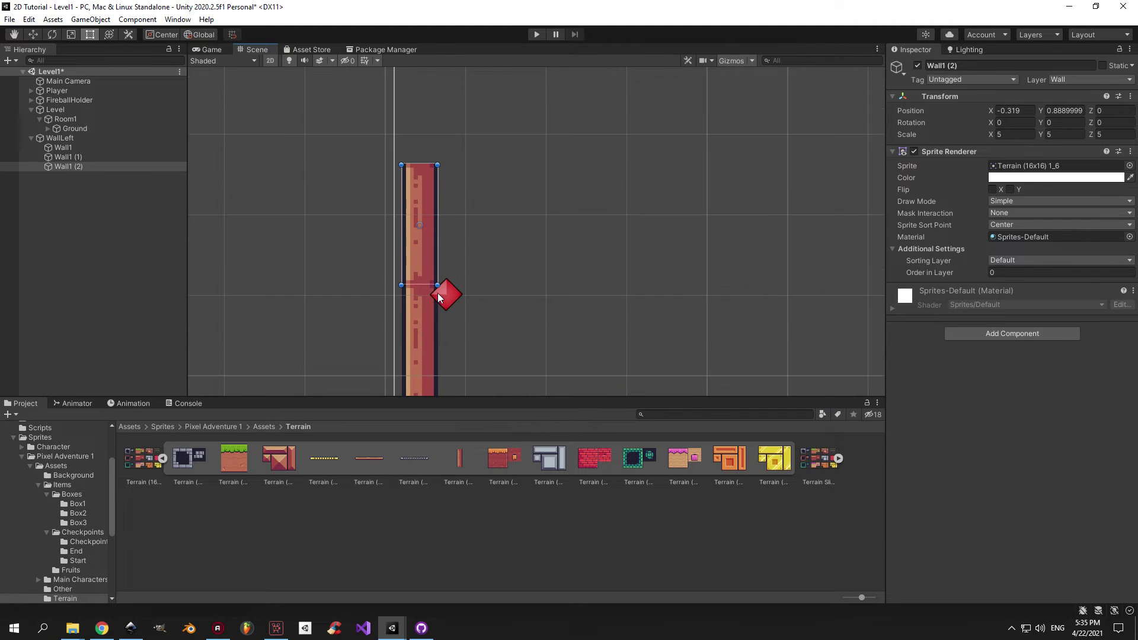
Duplicate two more wall segments and snap them onto the stack, the highest one at about Y 3.89
key("ctrl+d")
left_click_drag(438, 286, 437, 166)
middle_click_drag(436, 171, 437, 313)
key("ctrl+d")
left_click_drag(442, 310, 439, 217)
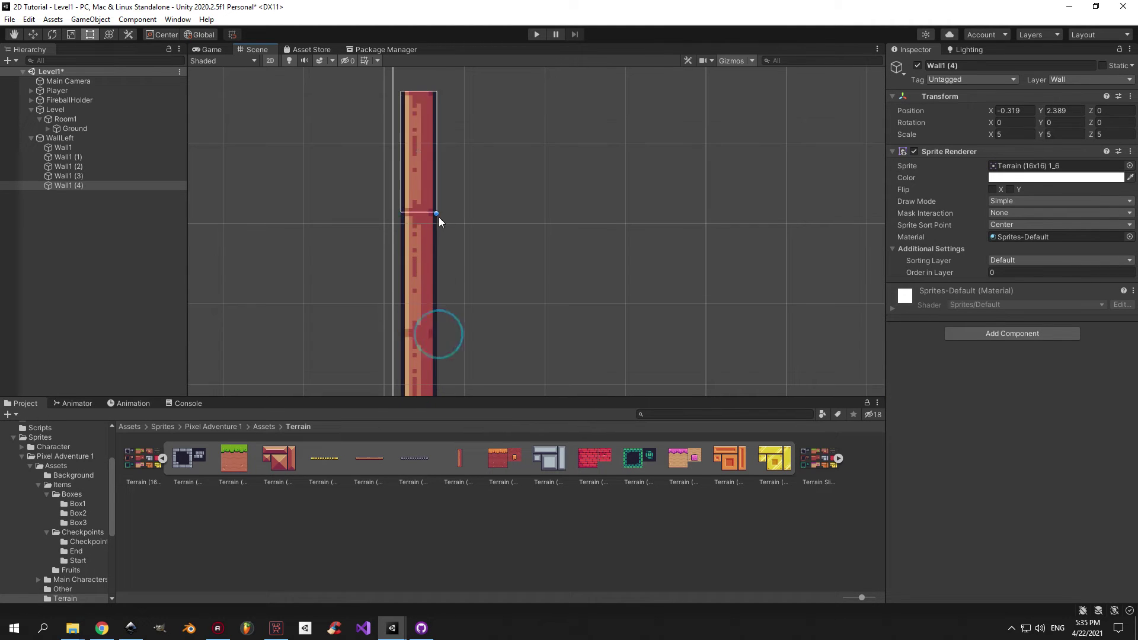
middle_click_drag(438, 217, 448, 301)
scroll(409, 220, "up", 1)
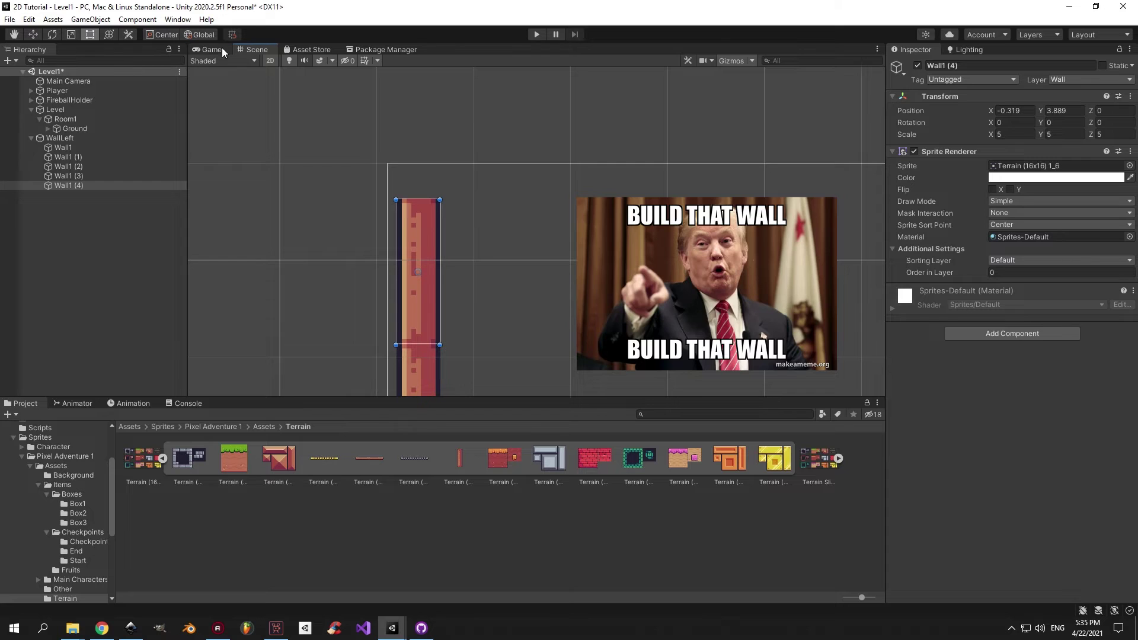
In the Sprite Editor, slice the 9x9 pixel spiral corner block at X 0, Y 103 from the Terrain (16x16) 1 sheet and apply it
scroll(501, 244, "down", 6)
middle_click_drag(502, 245, 499, 202)
left_click(146, 460)
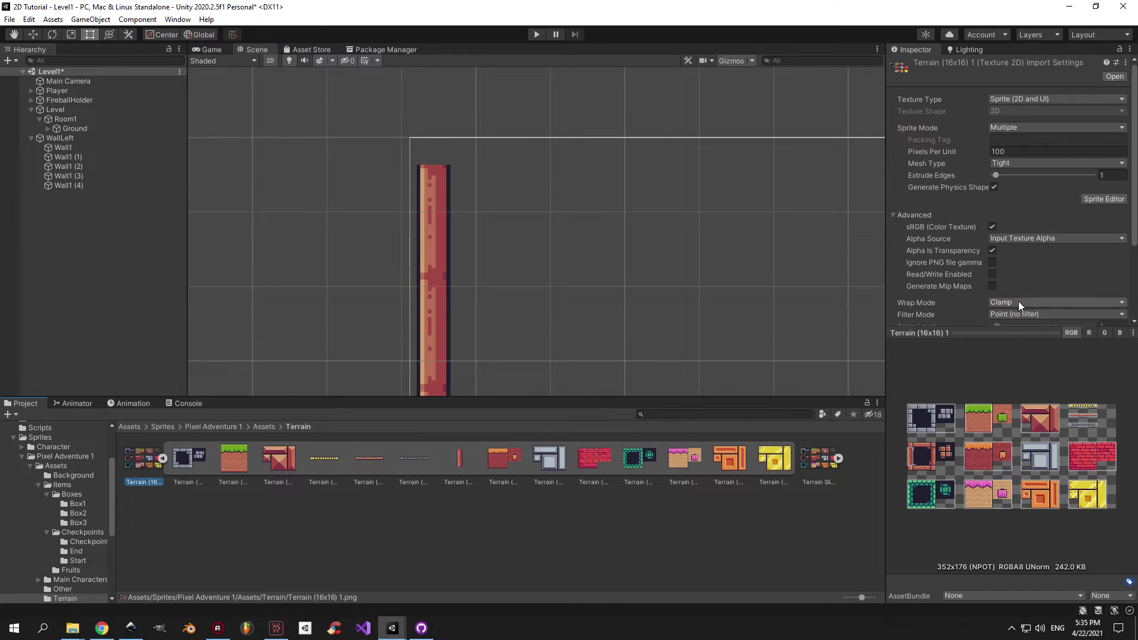
left_click(1102, 202)
scroll(71, 296, "up", 6)
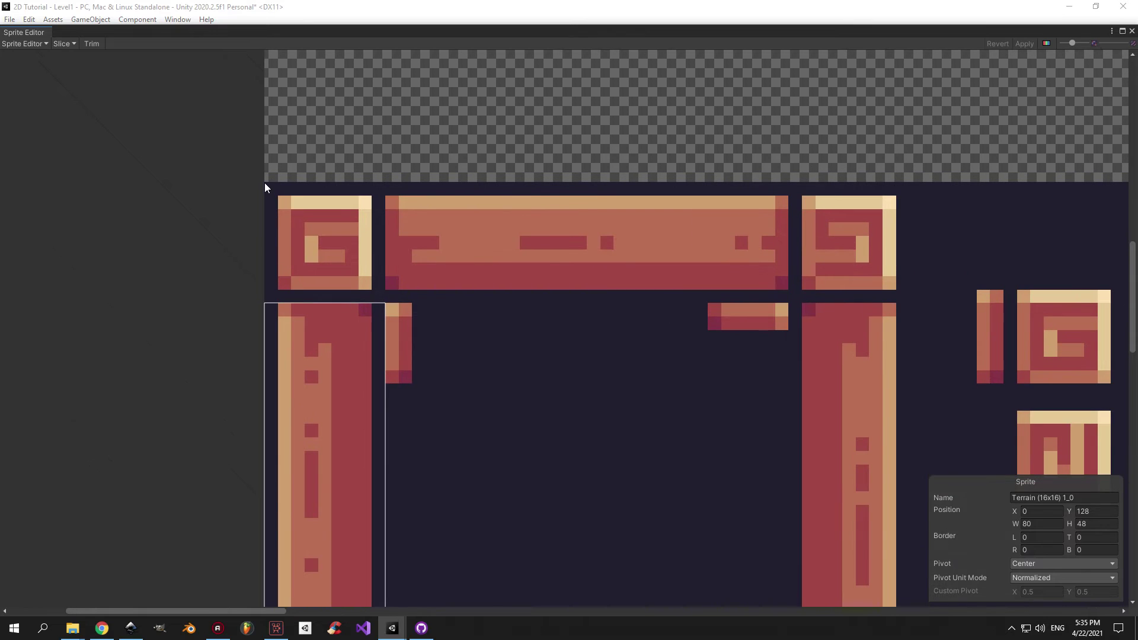
left_click_drag(264, 183, 385, 303)
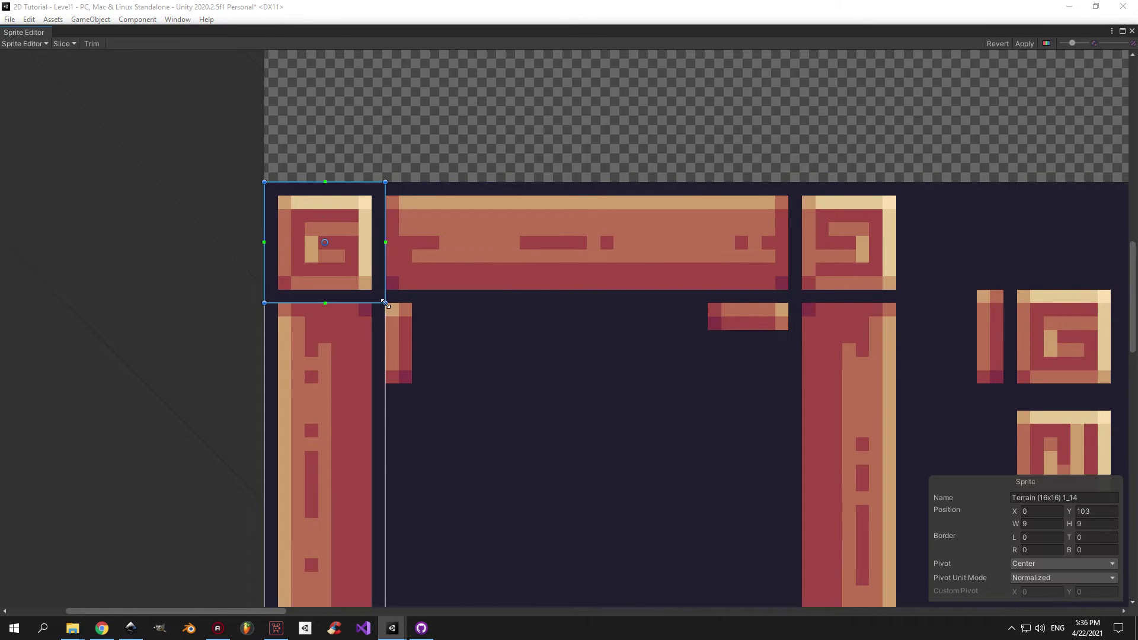
scroll(389, 309, "down", 3)
scroll(418, 343, "up", 1)
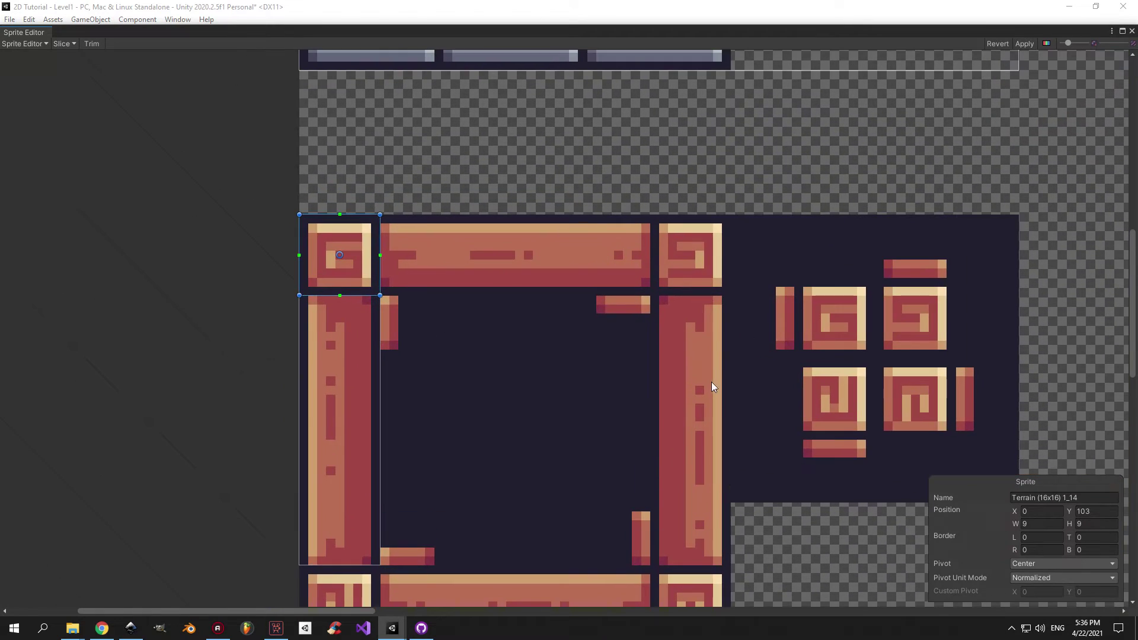
left_click(1030, 45)
left_click(1132, 32)
Create an empty child under WallLeft with a Sprite Renderer that uses the corner sprite, Terrain (16x16) 1_14
left_click(79, 185)
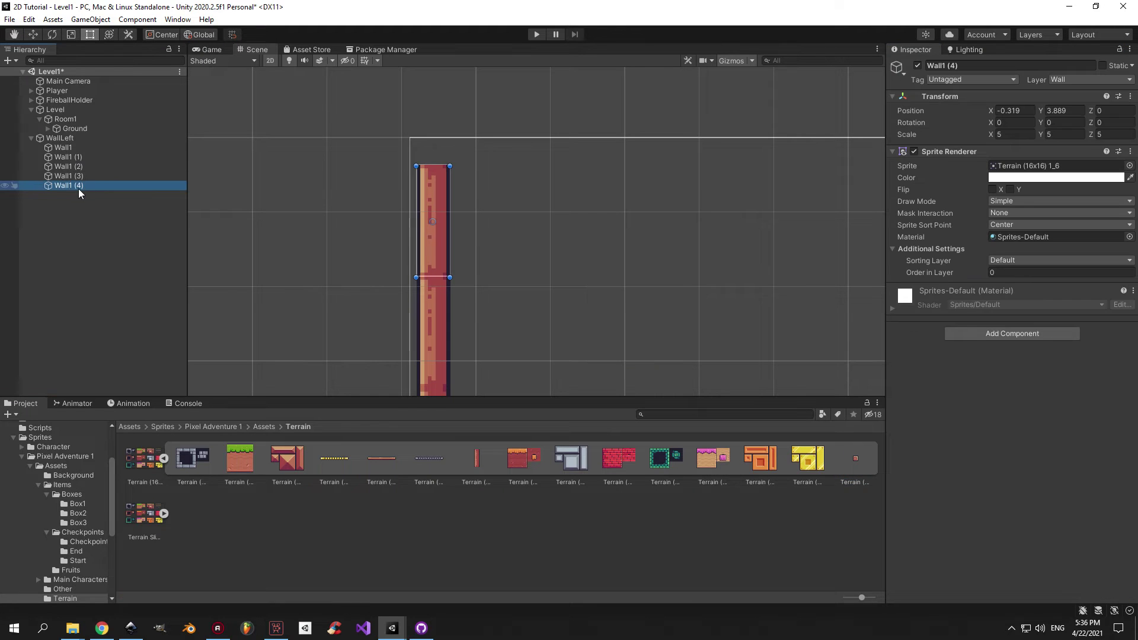
left_click(72, 138)
right_click(71, 139)
left_click(107, 267)
left_click(1033, 152)
type("sprite re")
key("Return")
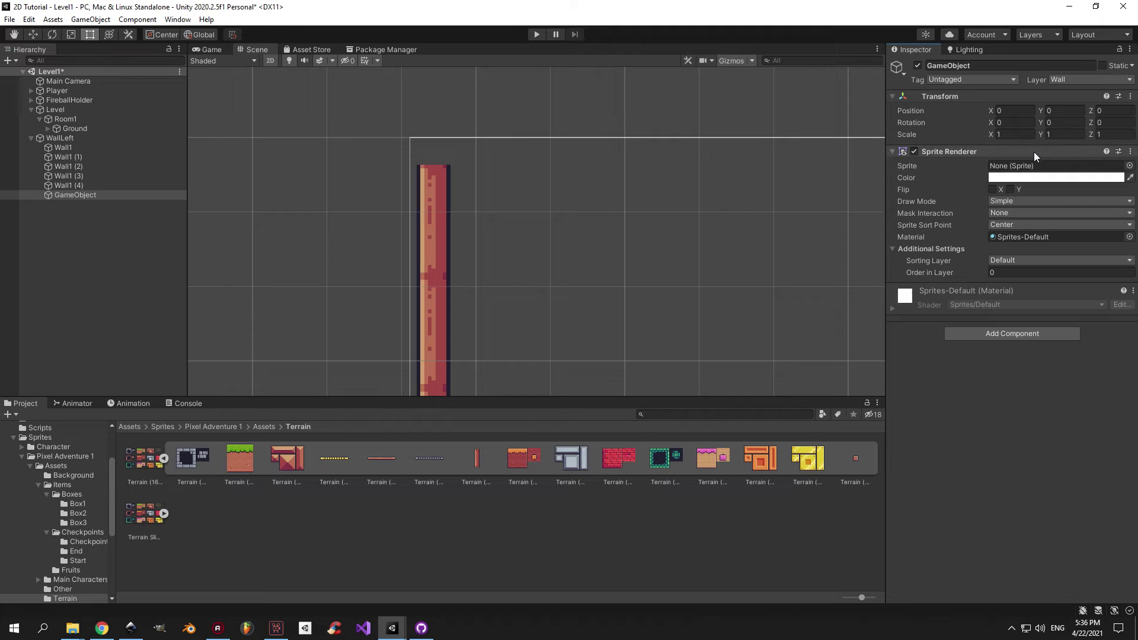
left_click_drag(737, 481, 1054, 166)
Set the new corner object's scale to 5 on X, Y and Z
left_click(80, 186)
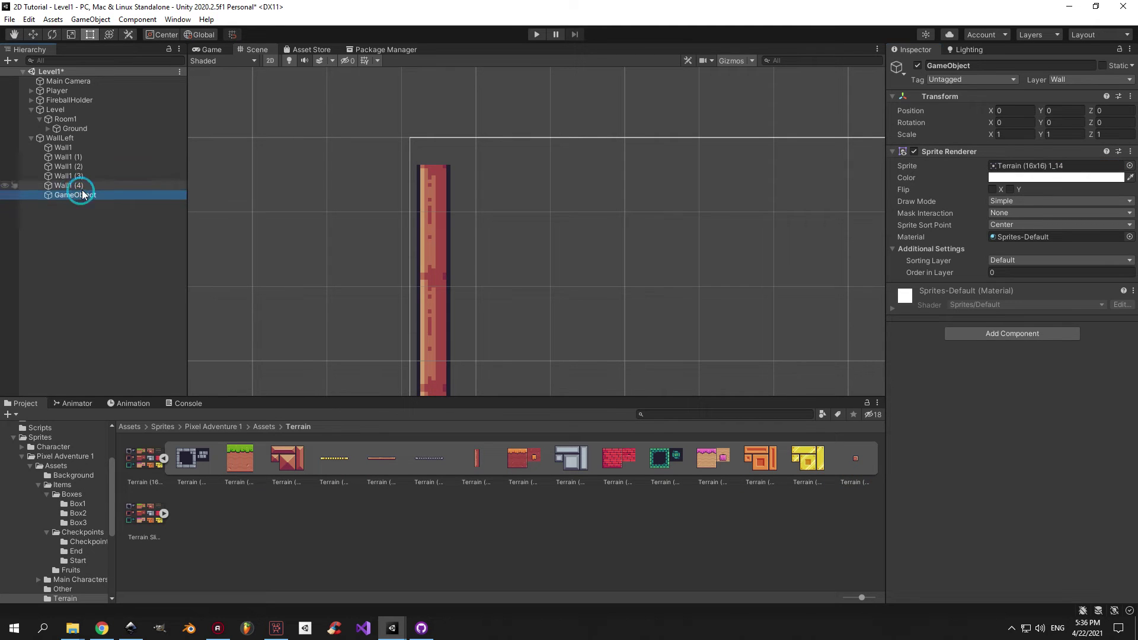
left_click(83, 192)
left_click(1008, 135)
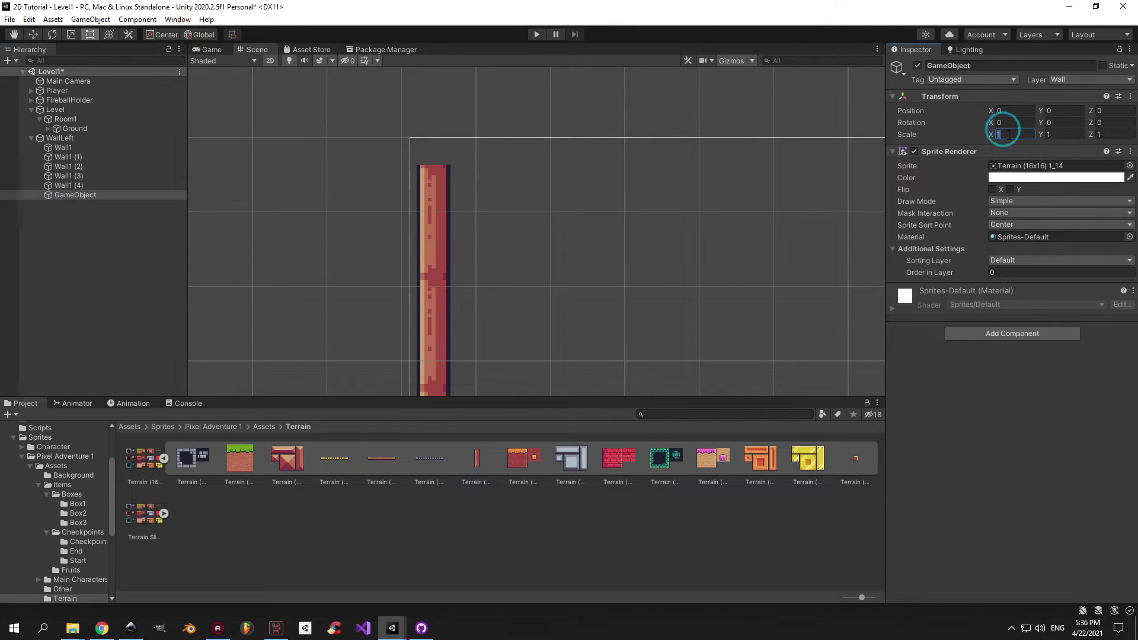
Move the corner block onto the top of the wall stack and align it at about X -0.32, Y 4.86
scroll(563, 188, "down", 10)
middle_click_drag(519, 203, 410, 162)
key("w")
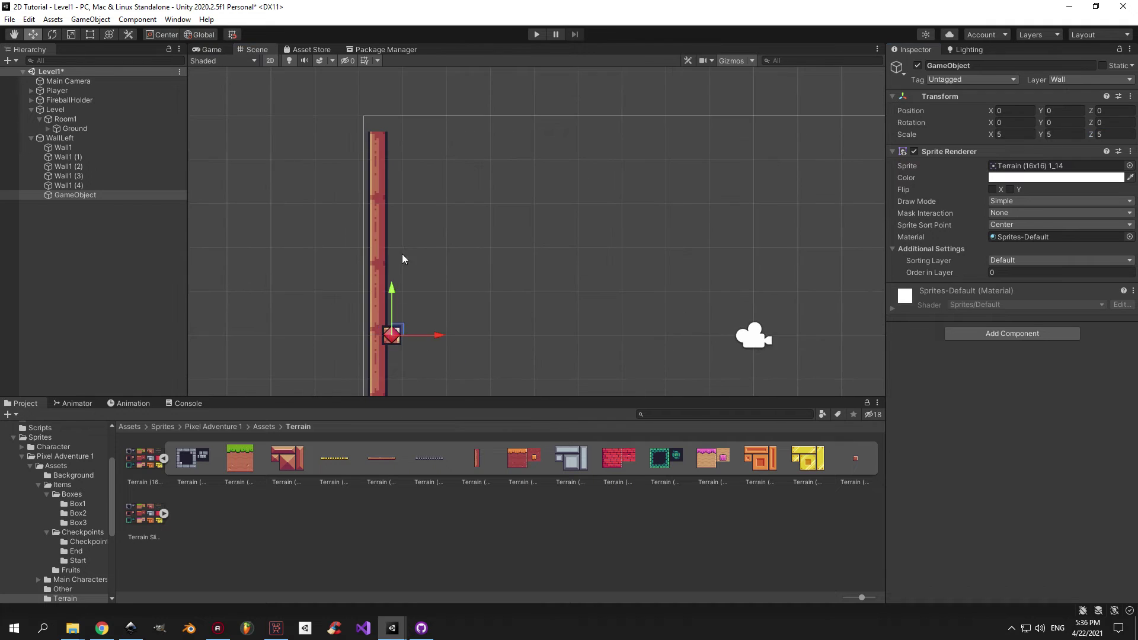
left_click_drag(392, 295, 392, 109)
scroll(409, 139, "up", 15)
middle_click_drag(410, 140, 546, 270)
left_click_drag(508, 245, 508, 193)
key("t")
scroll(516, 267, "up", 2)
left_click_drag(478, 259, 462, 253)
scroll(460, 253, "down", 4)
Rename the corner block object to WallEdge
left_click(95, 194)
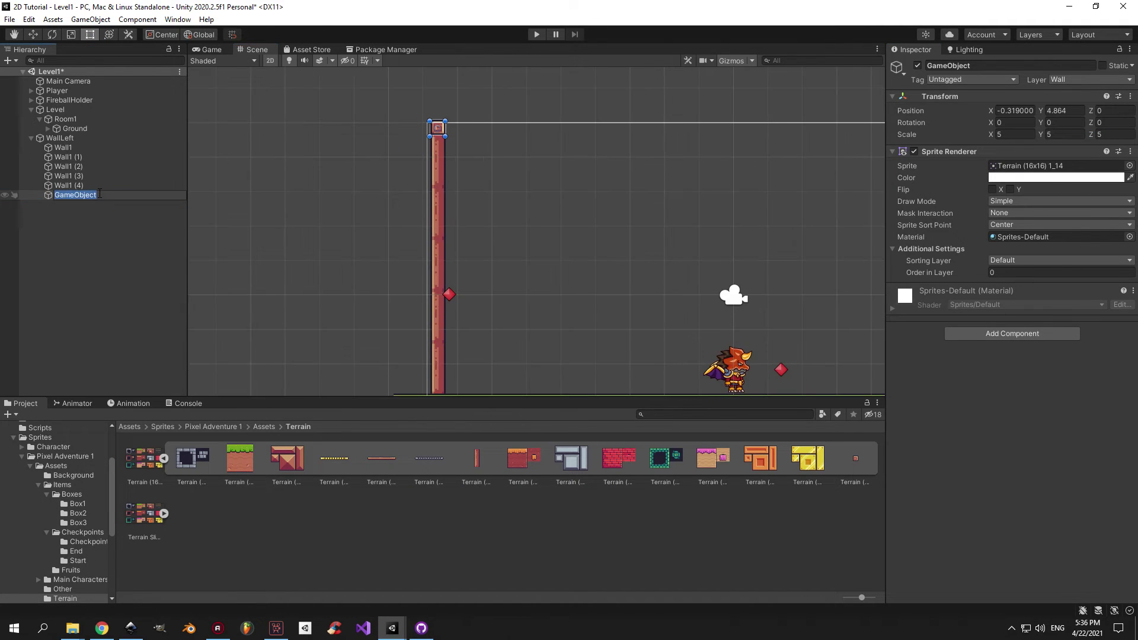
type("WallEdge")
key("Return")
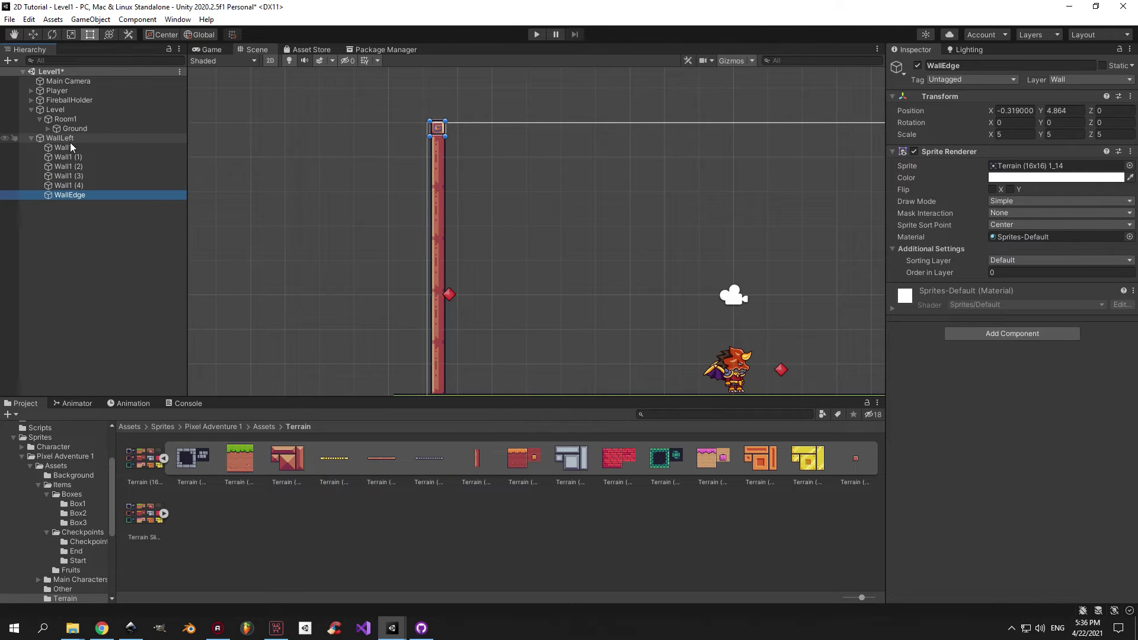
Select all wall segments and WallEdge, lower them slightly so the base overlaps the grass, and check the Game view
left_click(70, 149)
left_click(74, 194, "shift")
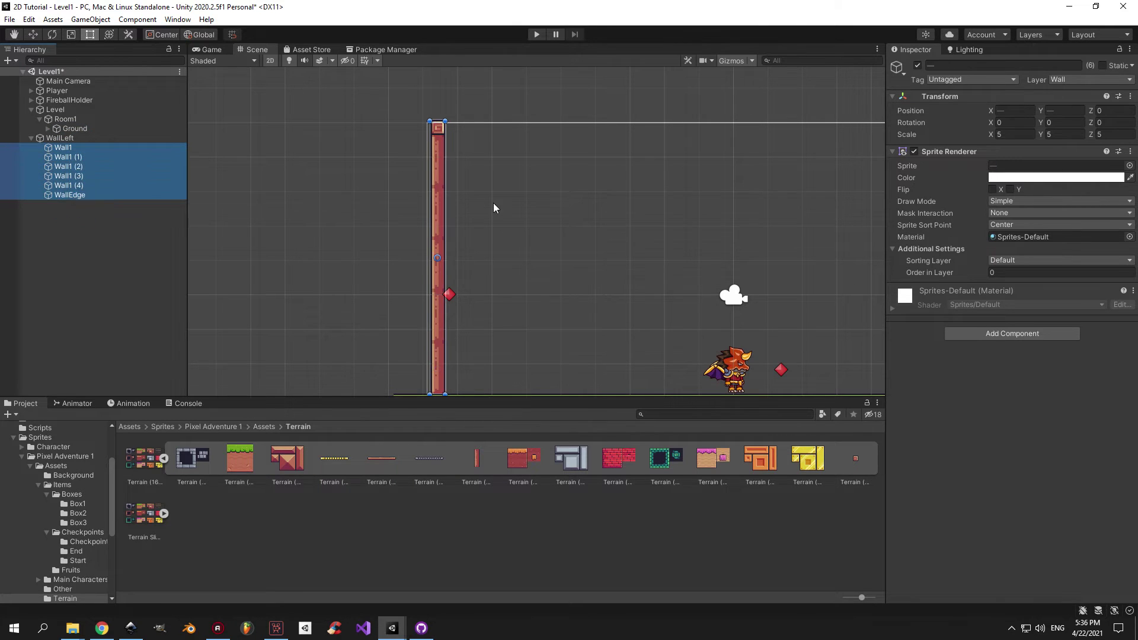
middle_click_drag(493, 203, 492, 188)
key("w")
left_click_drag(438, 199, 440, 206)
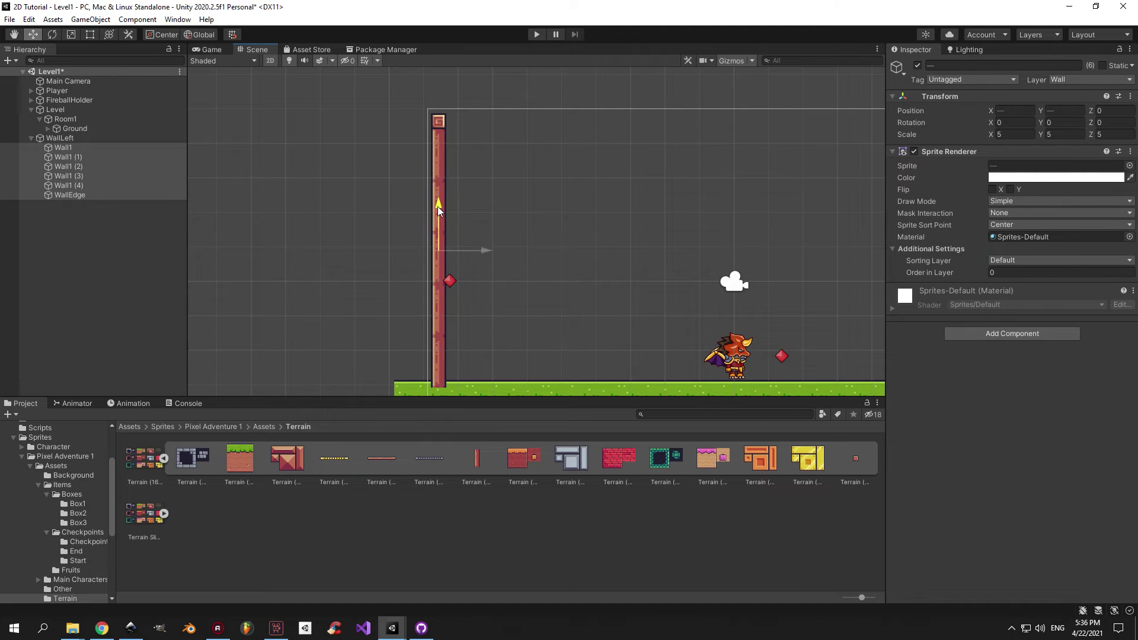
left_click_drag(438, 207, 438, 205)
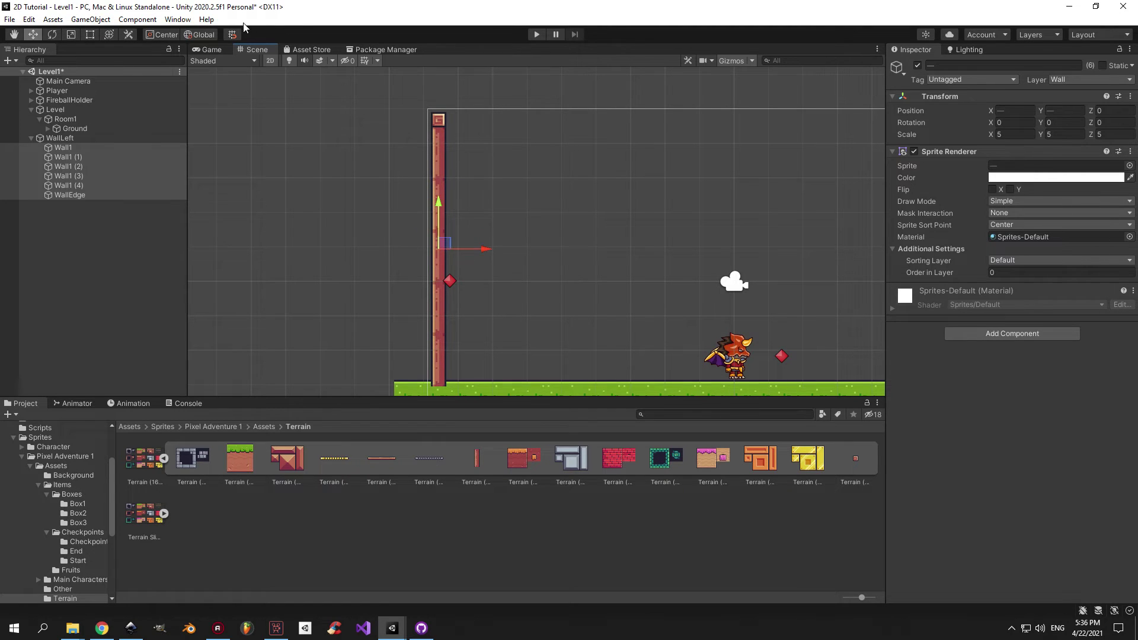
left_click(212, 50)
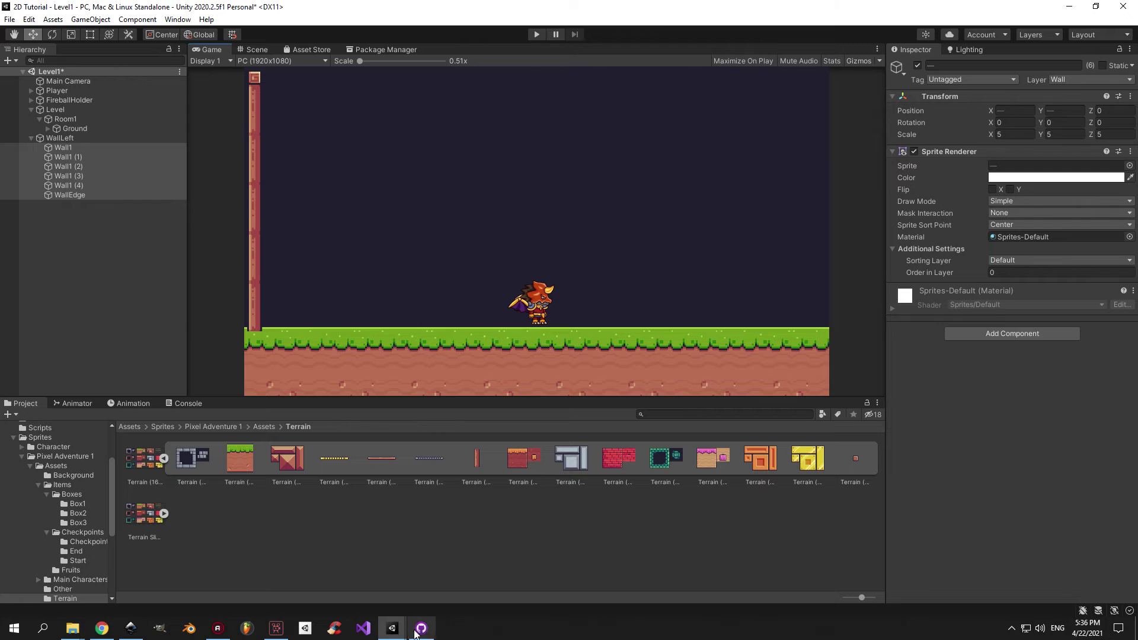
left_click(254, 50)
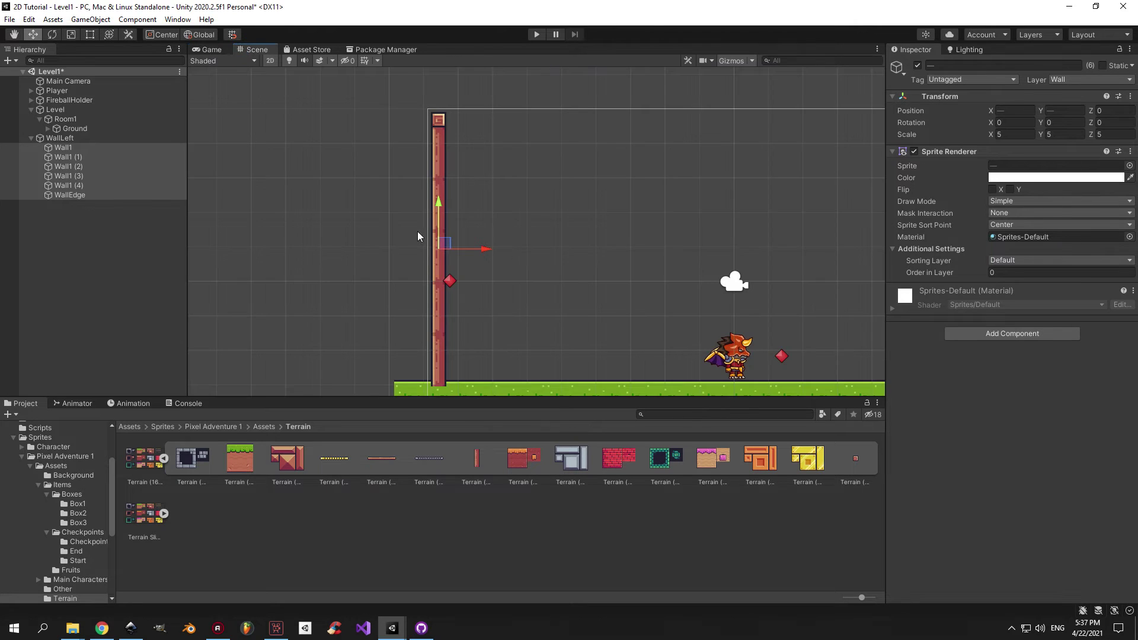
Widen all the selected wall pieces by setting their X scale to 7
left_click(1002, 134)
type("6")
scroll(562, 222, "up", 1)
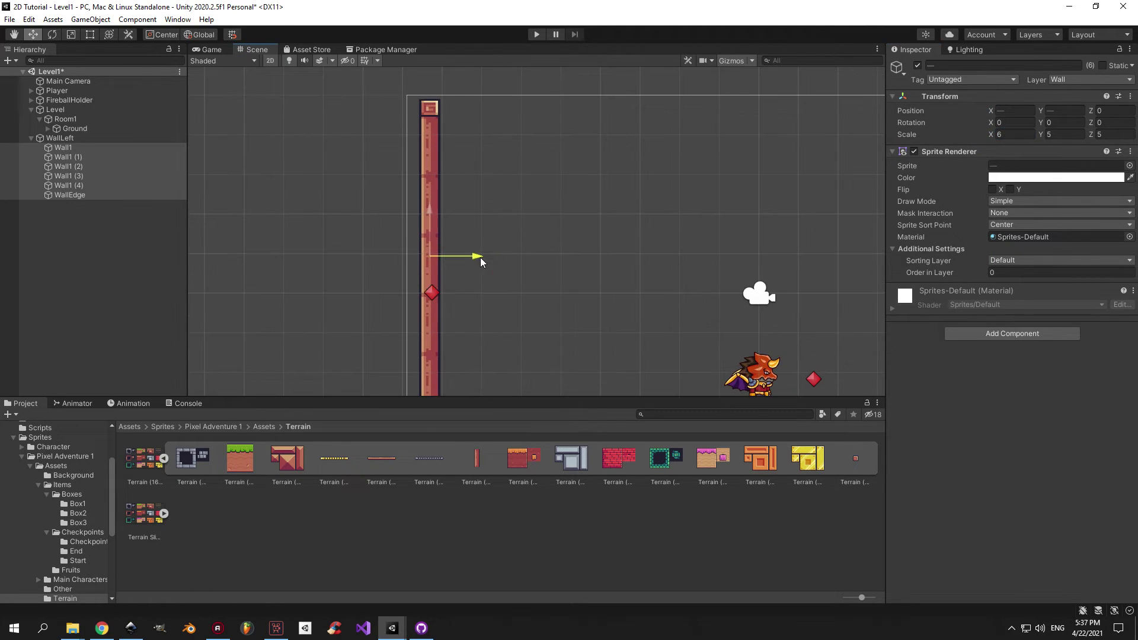
left_click(1012, 135)
type("7")
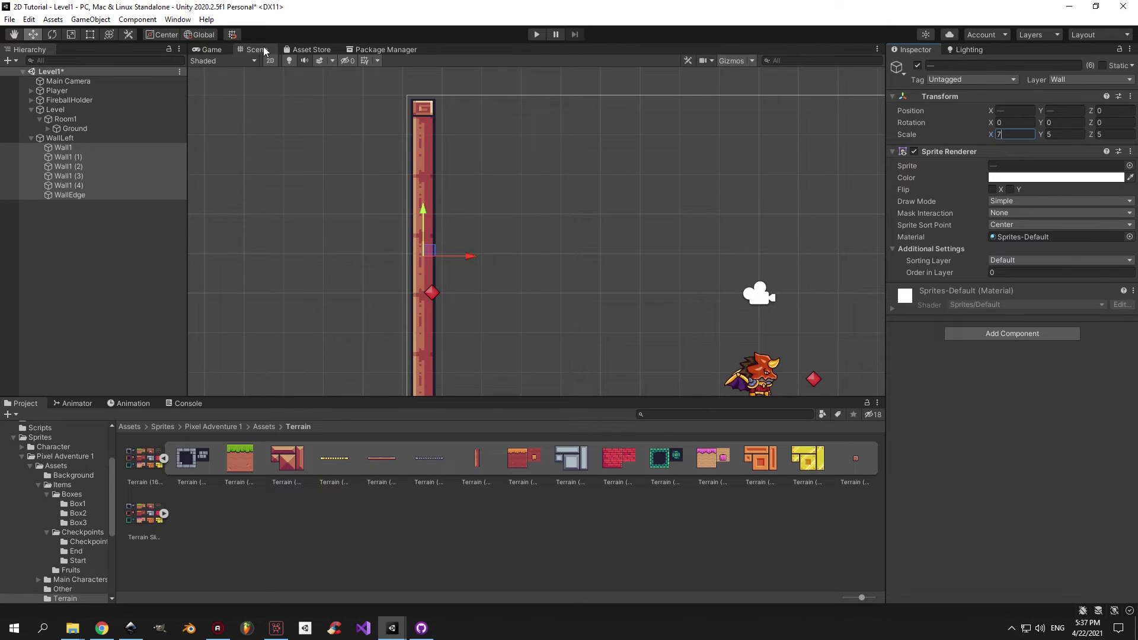
Select the WallEdge block on top of the wall and set its Y and Z scale to 7
left_click(203, 47)
left_click(255, 49)
scroll(456, 122, "up", 3)
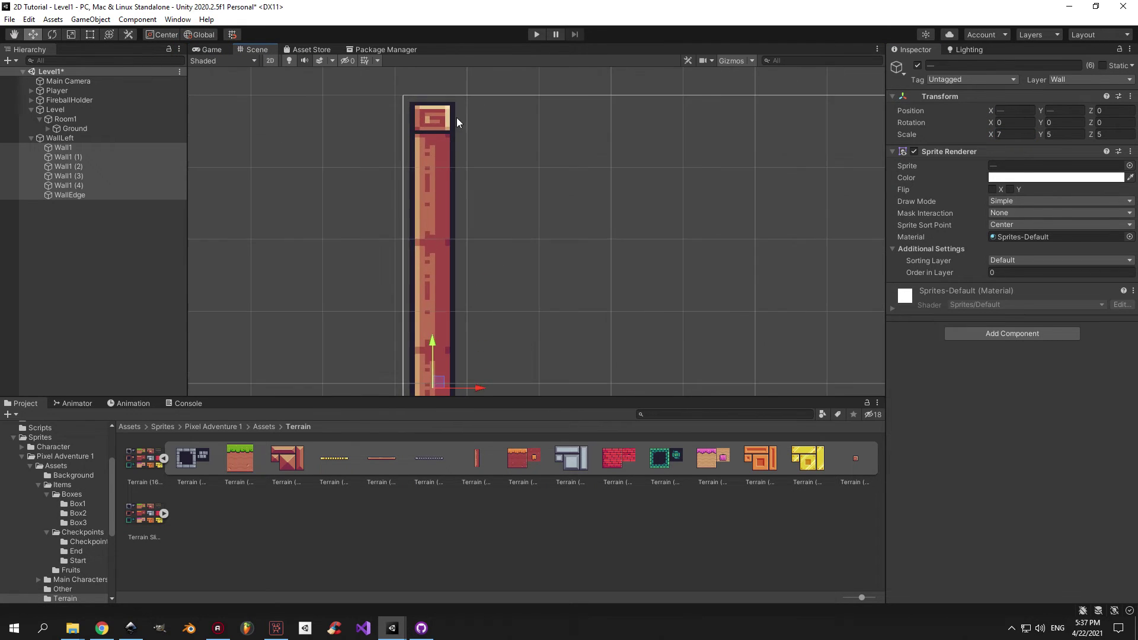
left_click(454, 122)
left_click(1063, 134)
type("7")
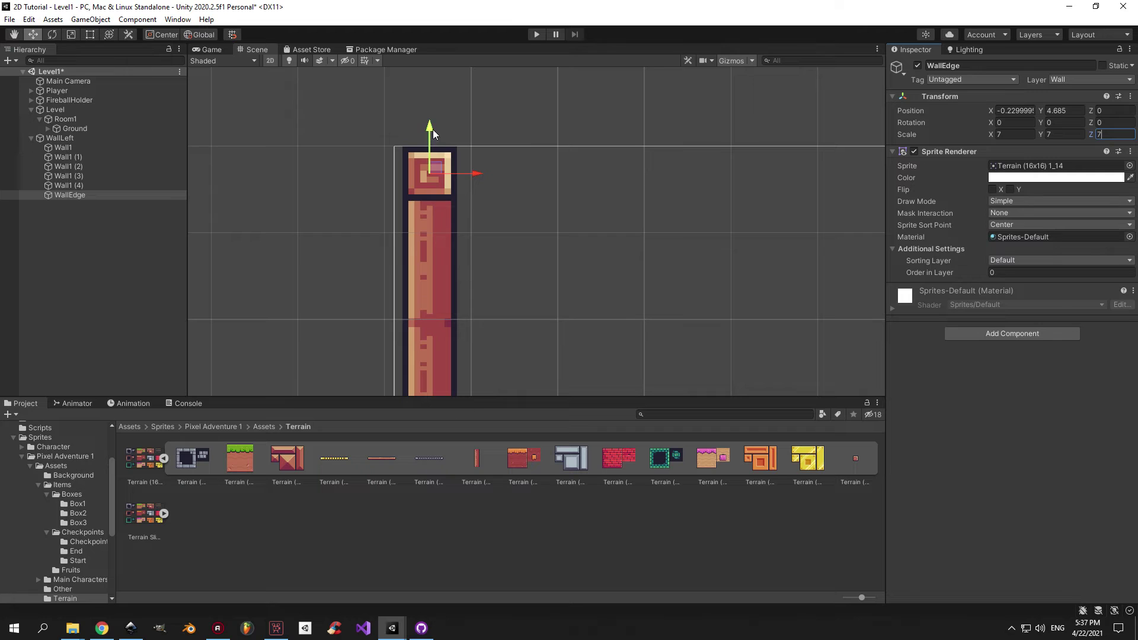
Raise WallEdge to about Y 4.775 so it sits flush on top of the wall stack
left_click_drag(433, 129, 430, 106)
left_click(91, 35)
scroll(398, 182, "up", 2)
left_click_drag(402, 179, 402, 187)
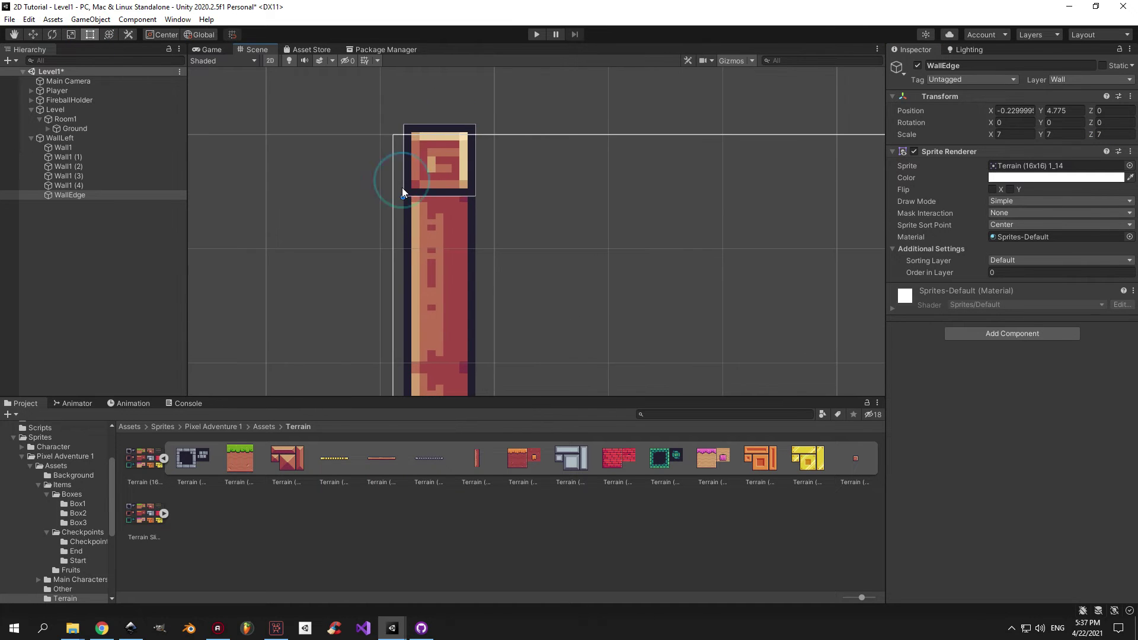
Select all wall pieces including WallEdge and lower them so the base overlaps the grass
left_click(63, 147, "shift")
scroll(406, 191, "down", 4)
key("w")
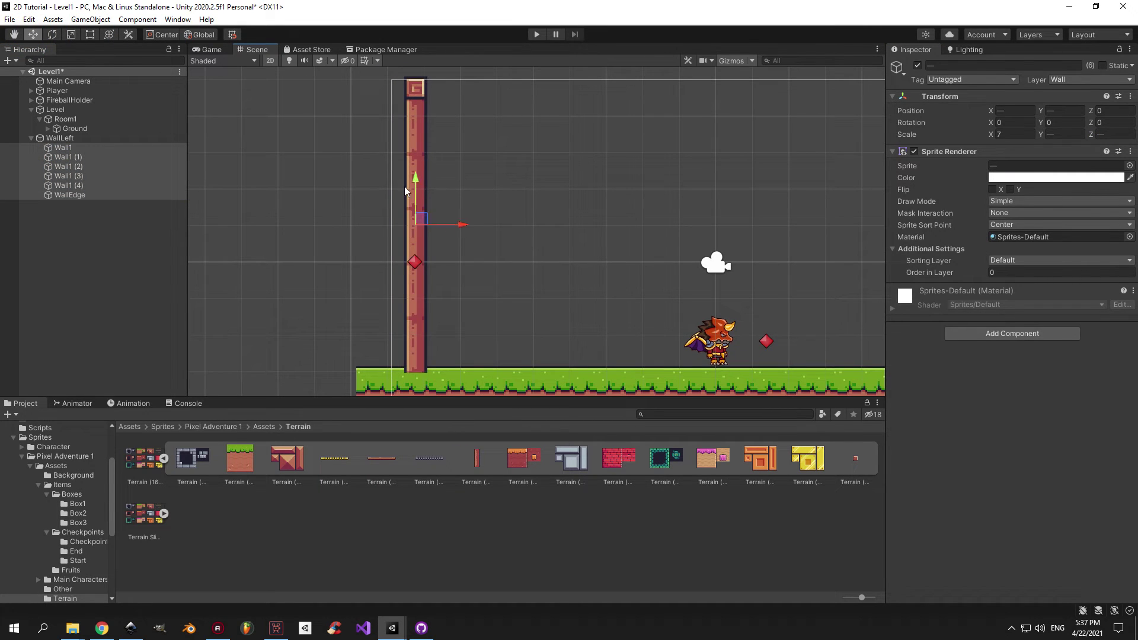
left_click_drag(416, 180, 416, 198)
left_click_drag(459, 243, 458, 243)
left_click_drag(415, 199, 414, 191)
left_click(456, 231)
key("ctrl+z")
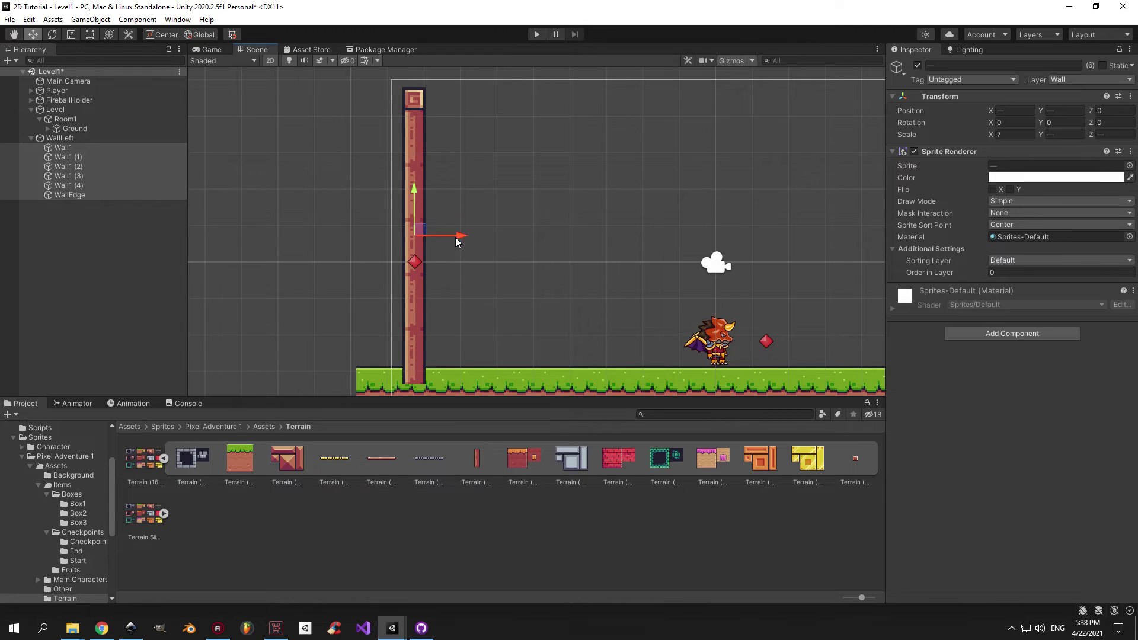
Nudge the selected wall pieces slightly left, save the scene, and check the wall in the Game view
left_click_drag(458, 235, 454, 235)
left_click_drag(411, 188, 412, 190)
key("ctrl+s")
left_click(220, 48)
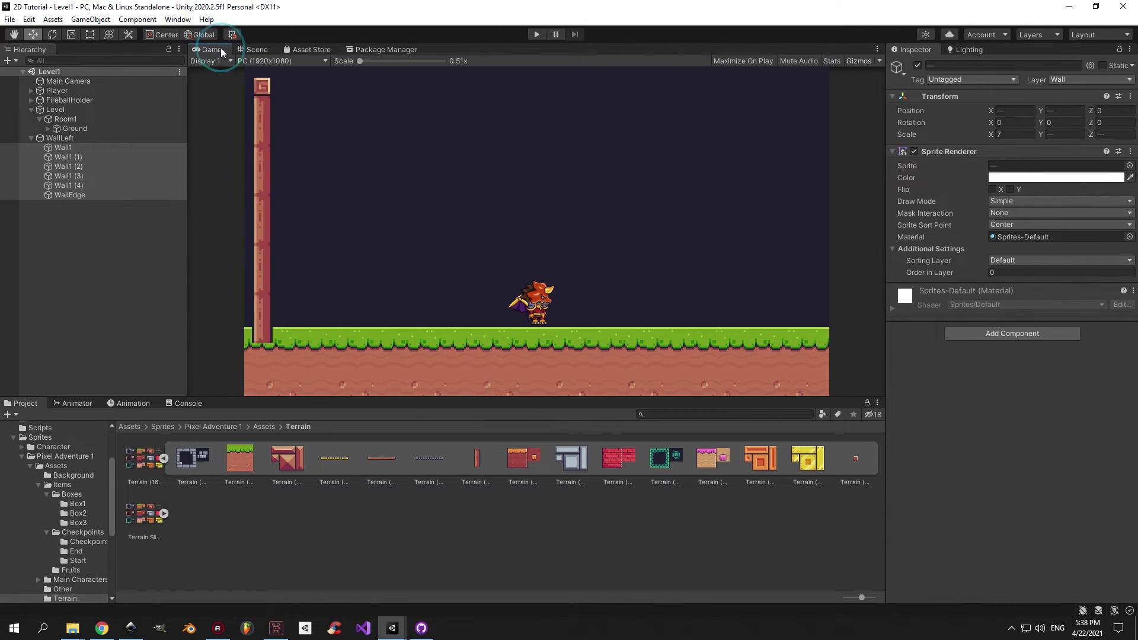
left_click(248, 49)
Set Order in Layer to 1 on Ground1 (4) so the grass covers the base of the left wall
middle_click_drag(415, 361, 411, 232)
left_click(406, 247)
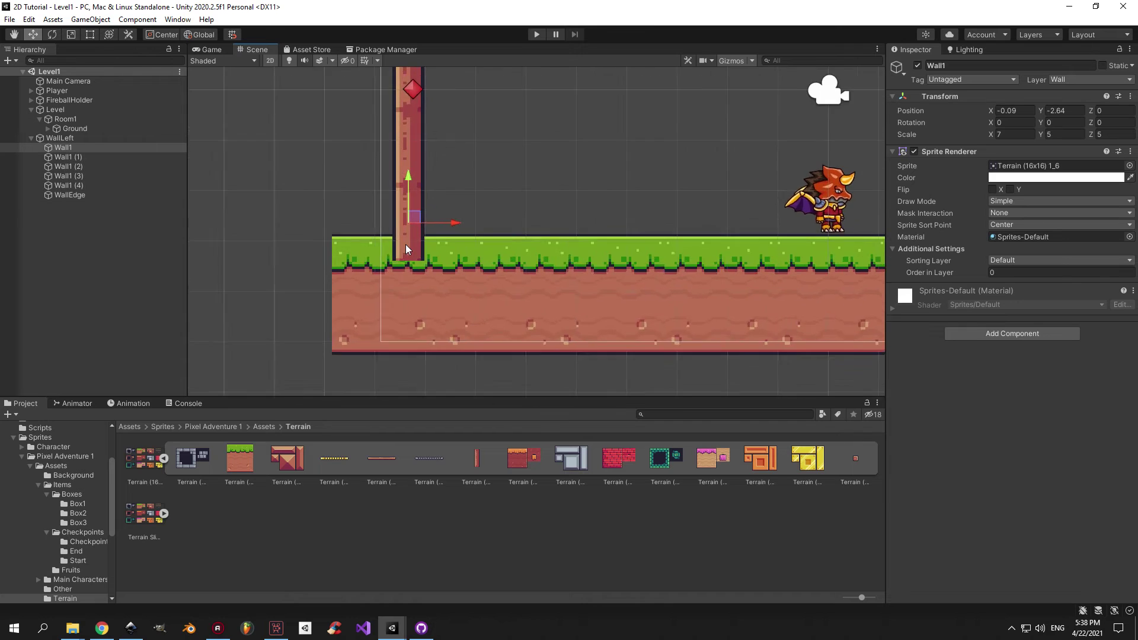
left_click(360, 285)
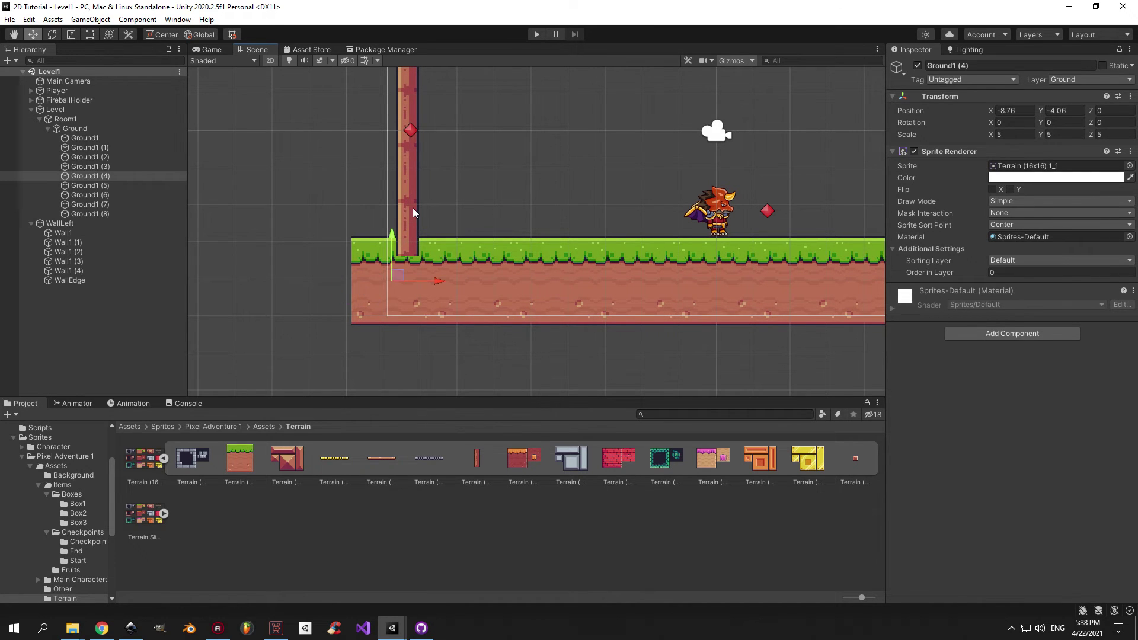
left_click(407, 228)
scroll(408, 226, "up", 3)
left_click(1003, 272)
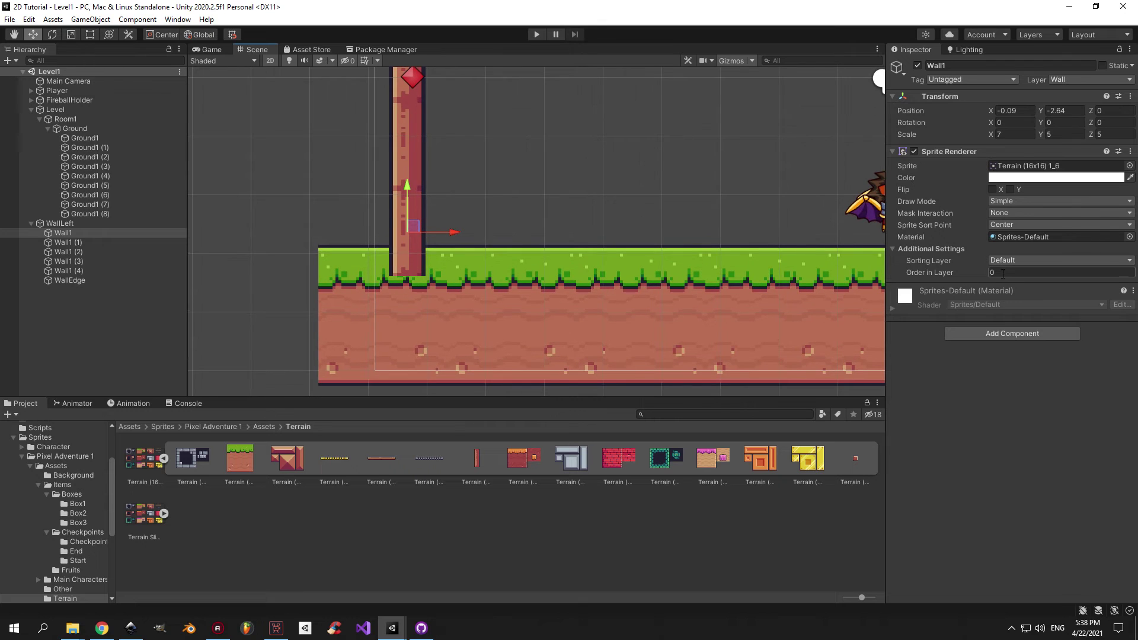
left_click(331, 282)
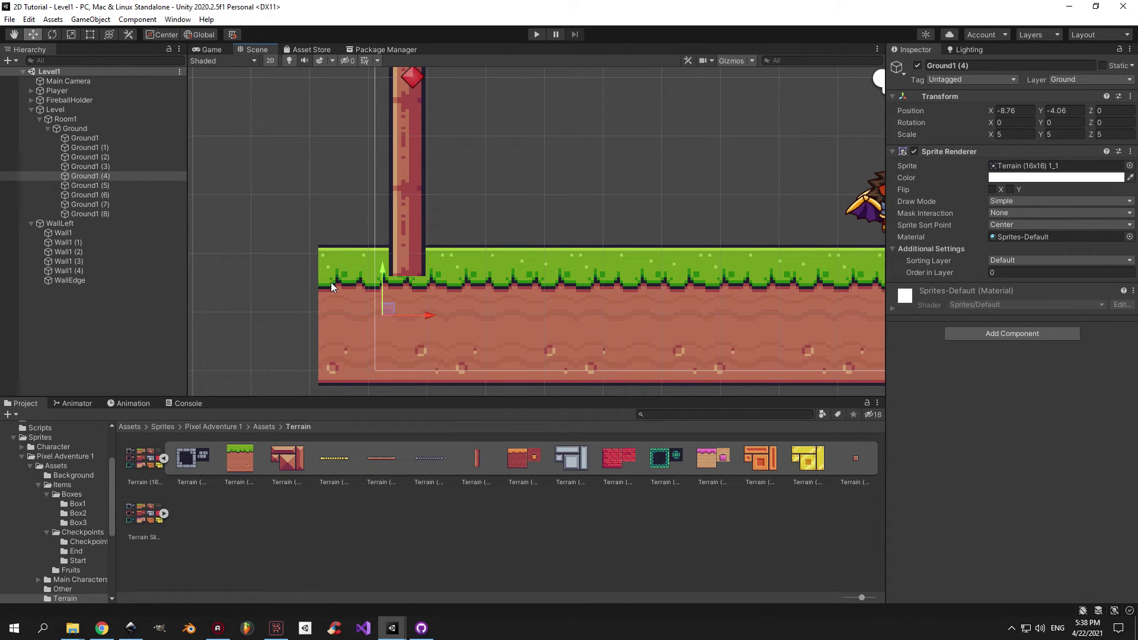
type("1")
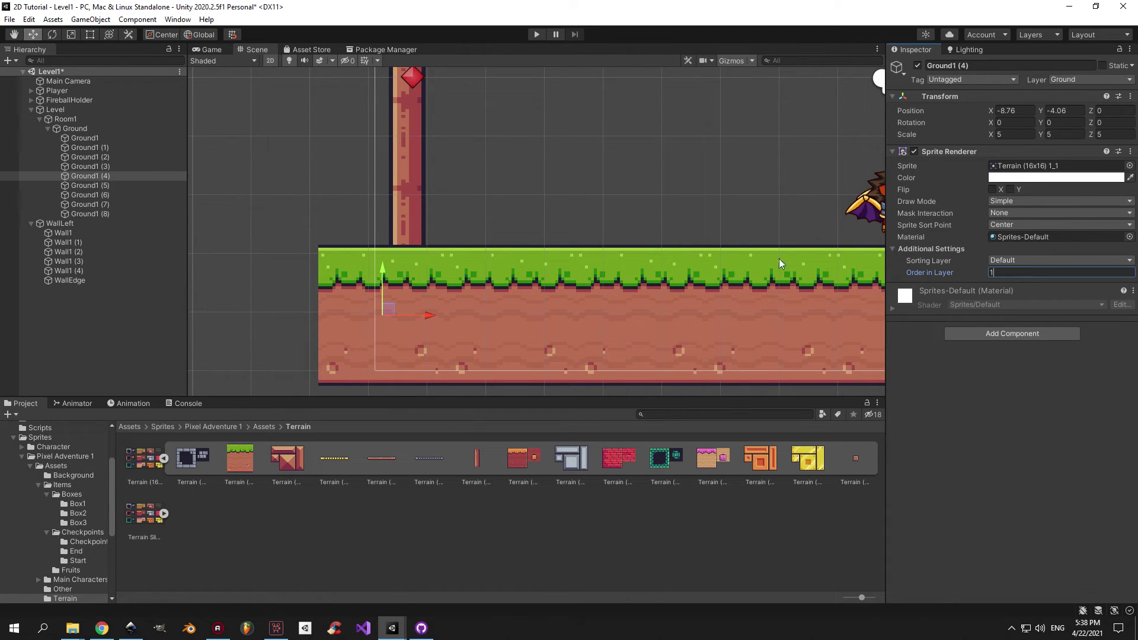
scroll(472, 256, "down", 2)
scroll(617, 342, "down", 2)
left_click(536, 375)
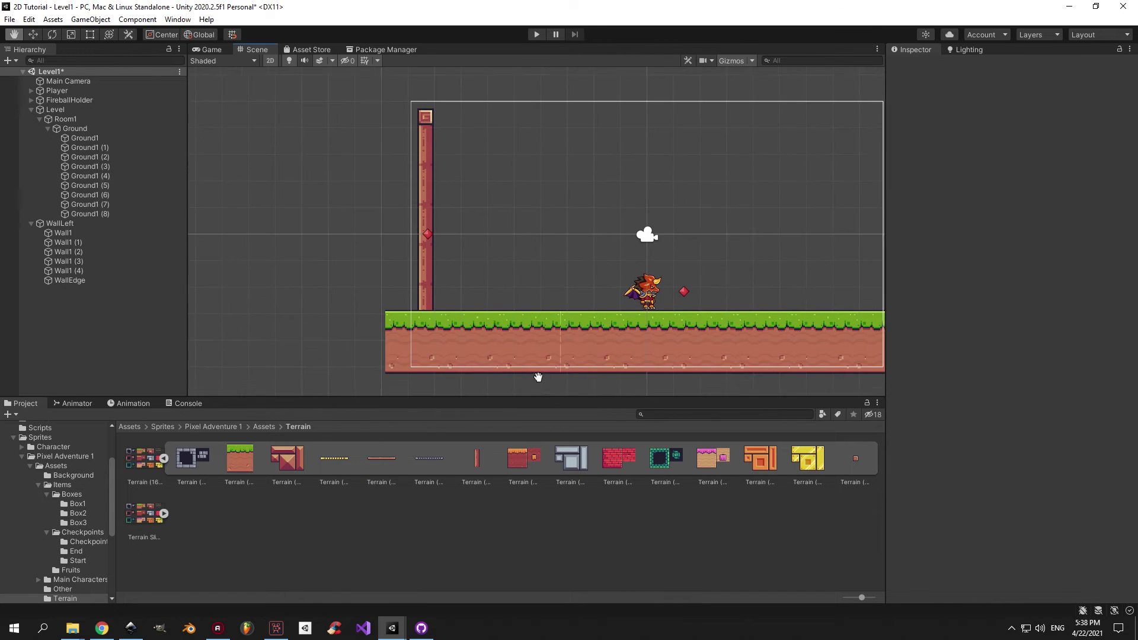
Edit WallLeft's Box Collider 2D so its sides match the pillar, about 0.64 wide with an X offset of about -0.08
left_click(70, 223)
scroll(518, 207, "up", 2)
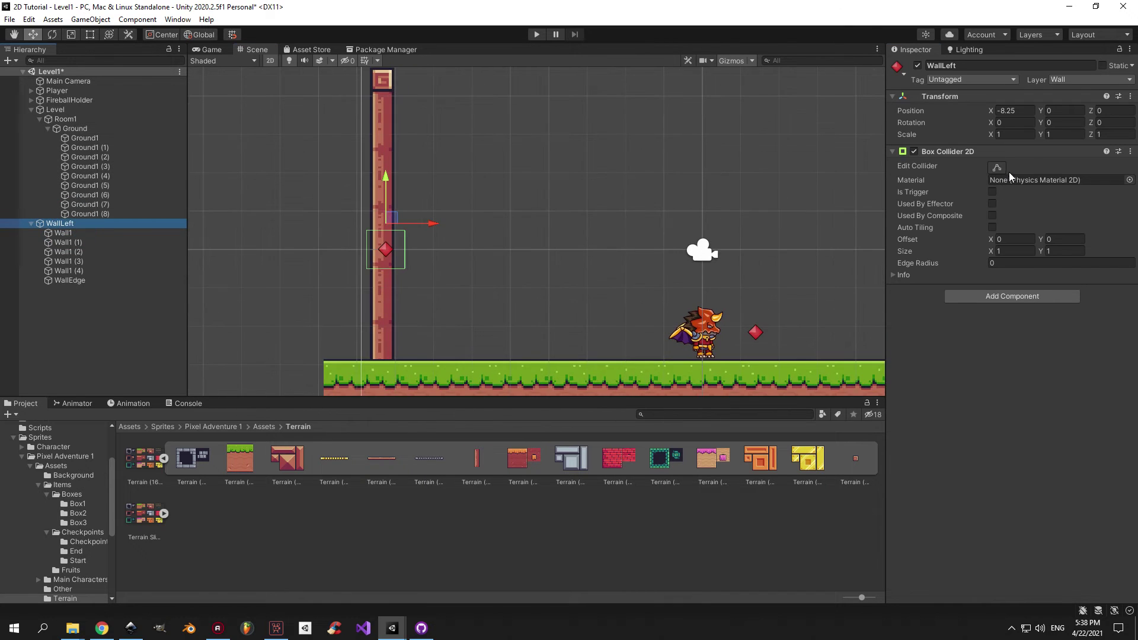
left_click(997, 167)
scroll(415, 243, "up", 4)
scroll(447, 258, "up", 4)
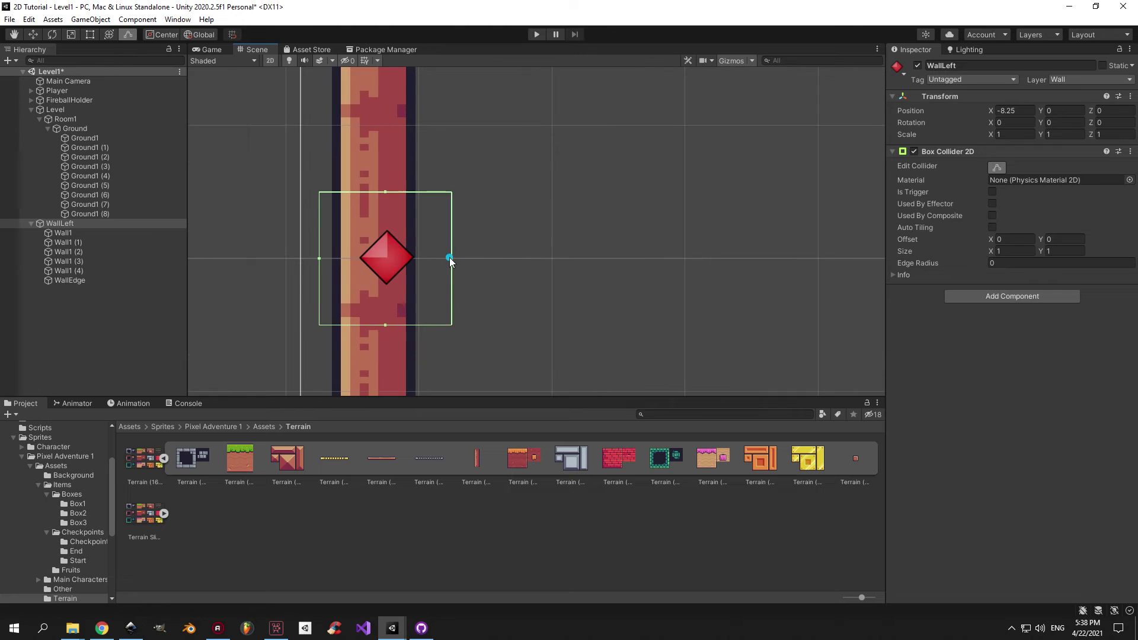
left_click_drag(450, 258, 416, 259)
left_click_drag(319, 258, 331, 259)
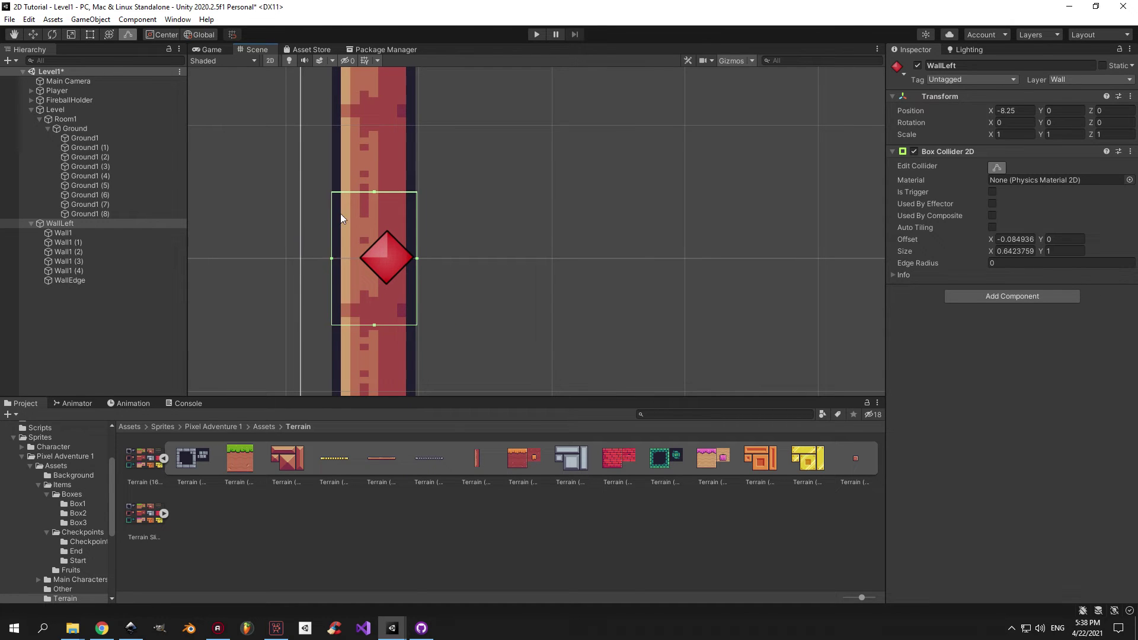
Extend the top edge of WallLeft's collider up to the top of the WallEdge block
middle_click_drag(368, 207, 368, 315)
left_click_drag(374, 300, 378, 93)
middle_click_drag(378, 131, 379, 379)
left_click_drag(374, 283, 376, 128)
middle_click_drag(378, 89, 378, 307)
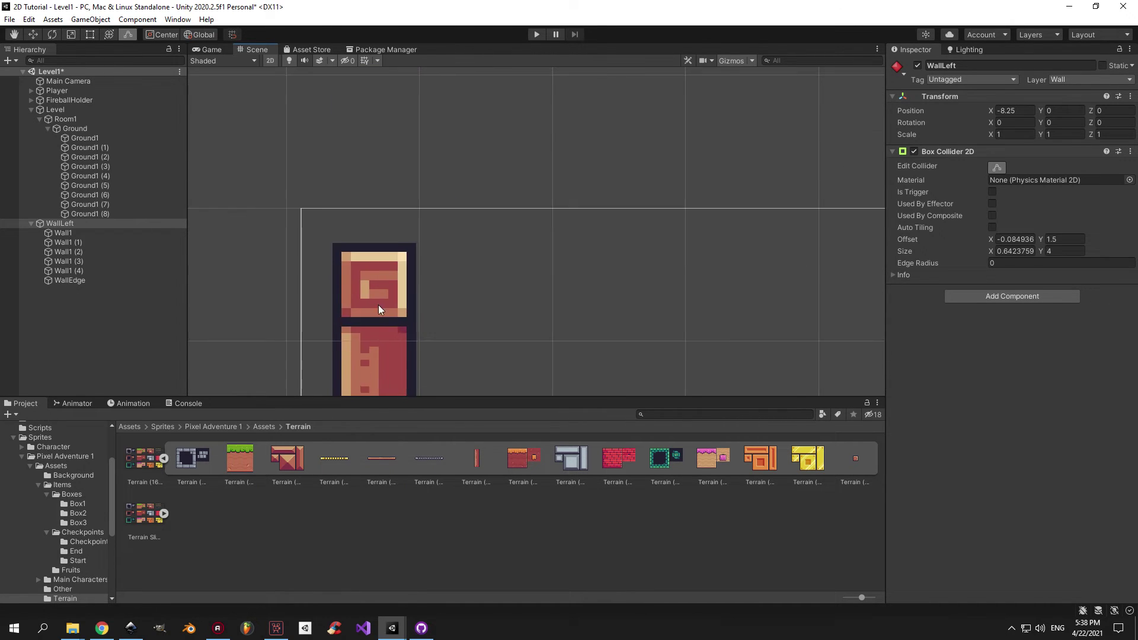
scroll(379, 307, "down", 5)
middle_click_drag(378, 384, 375, 252)
left_click_drag(374, 132, 374, 122)
Extend the collider's lower edge down to the ground surface for a height of about 7.6, and save the scene
scroll(375, 121, "down", 7)
middle_click_drag(397, 278, 390, 48)
left_click_drag(370, 292, 385, 402)
middle_click_drag(391, 394, 390, 167)
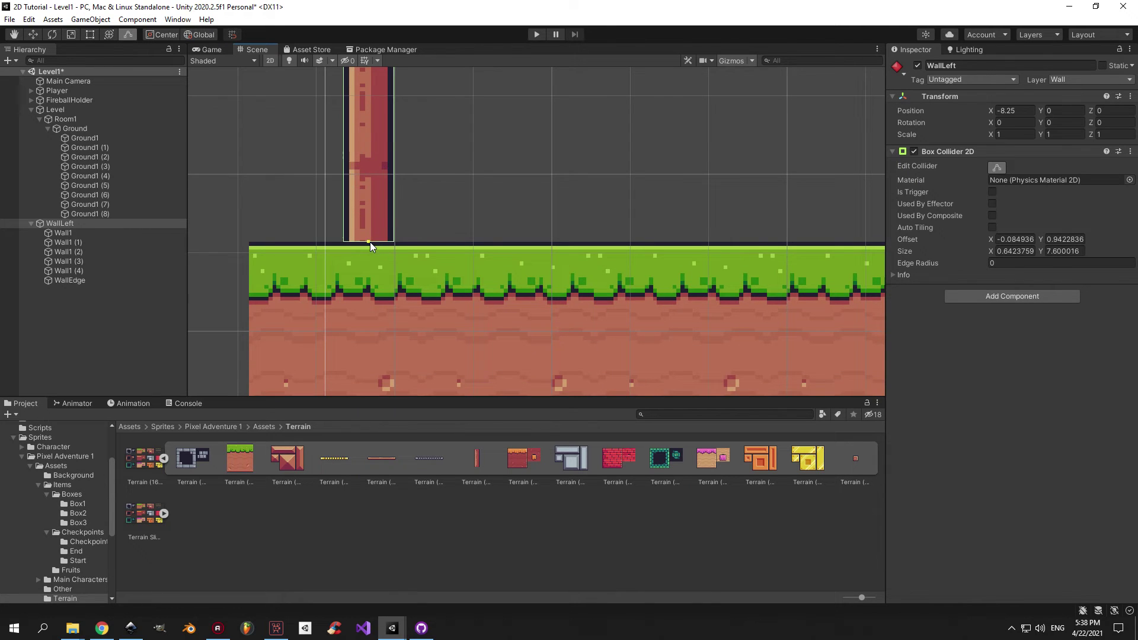
scroll(371, 242, "down", 8)
key("ctrl+s")
Collapse the WallLeft and Ground groups and make WallLeft a child of Room1
scroll(374, 242, "down", 6)
middle_click_drag(392, 73, 394, 238)
middle_click_drag(407, 186, 322, 213)
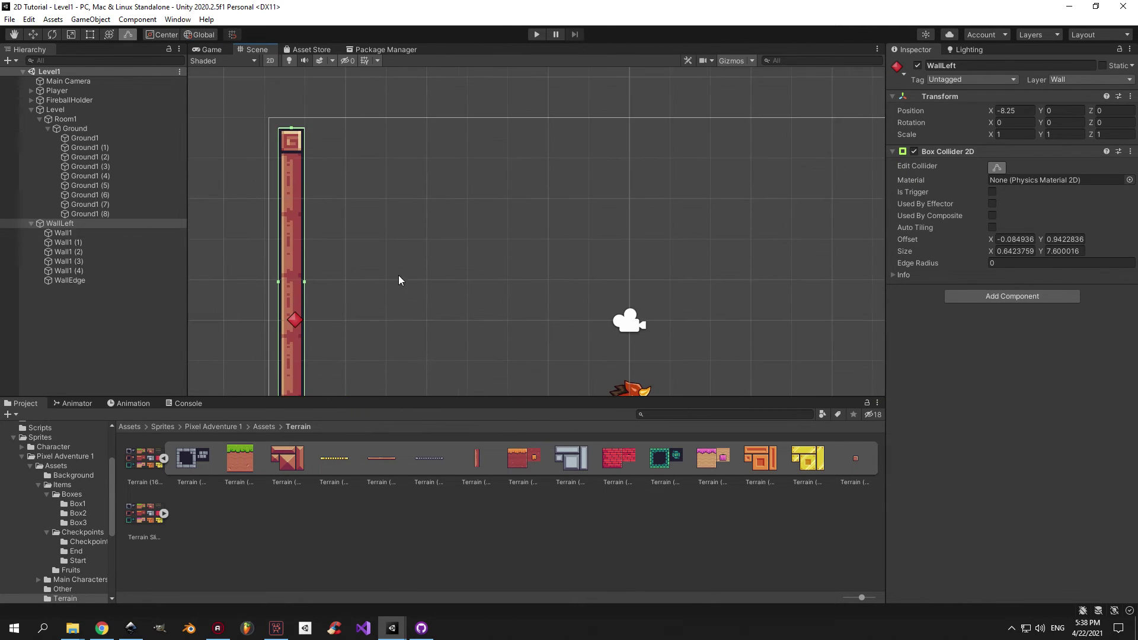
scroll(398, 280, "down", 2)
middle_click_drag(399, 279, 384, 250)
left_click(30, 223)
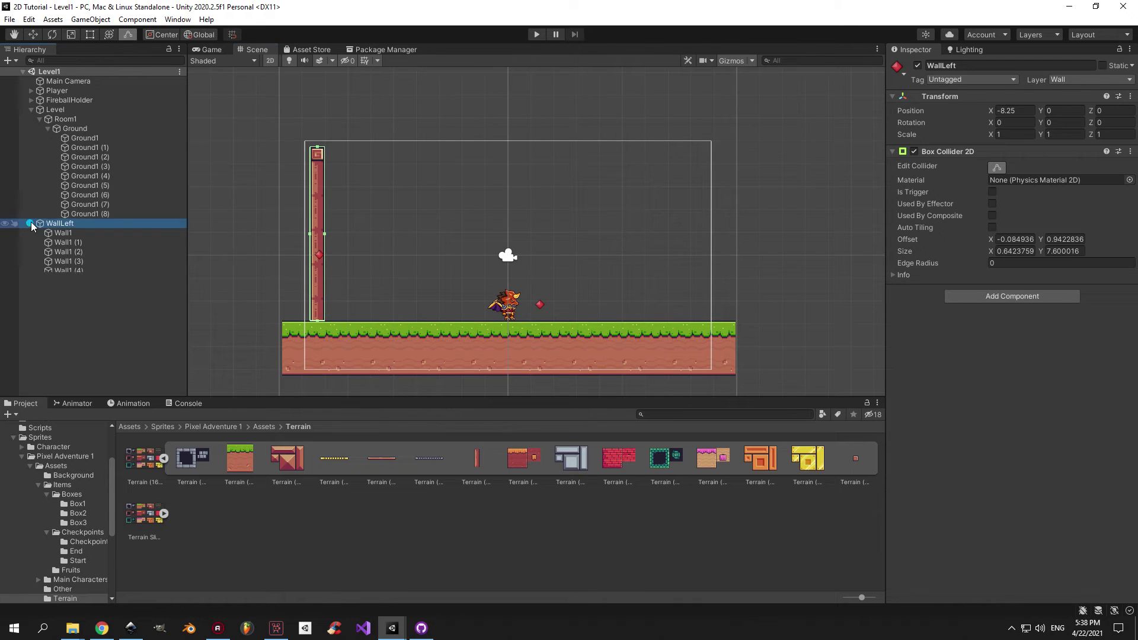
left_click(47, 129)
left_click_drag(46, 137, 65, 136)
scroll(279, 171, "up", 7)
left_click(279, 172)
Duplicate WallLeft and move the copy to the opposite side of the room at X 8.25
left_click(68, 138)
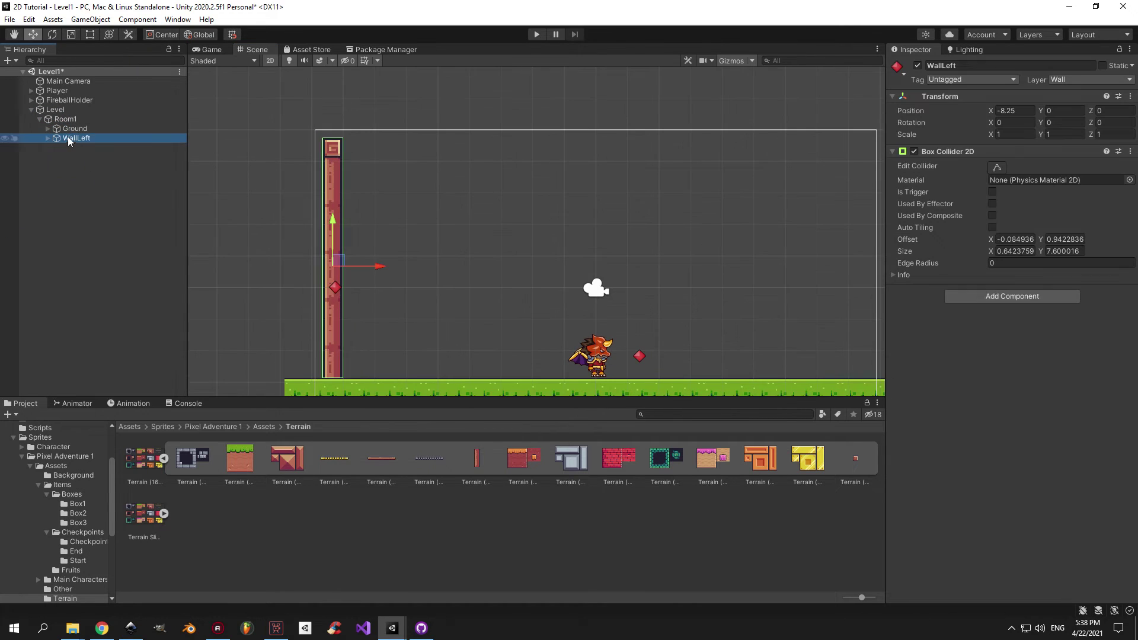
key("ctrl+d")
middle_click_drag(415, 277, 330, 254)
left_click_drag(578, 244, 818, 244)
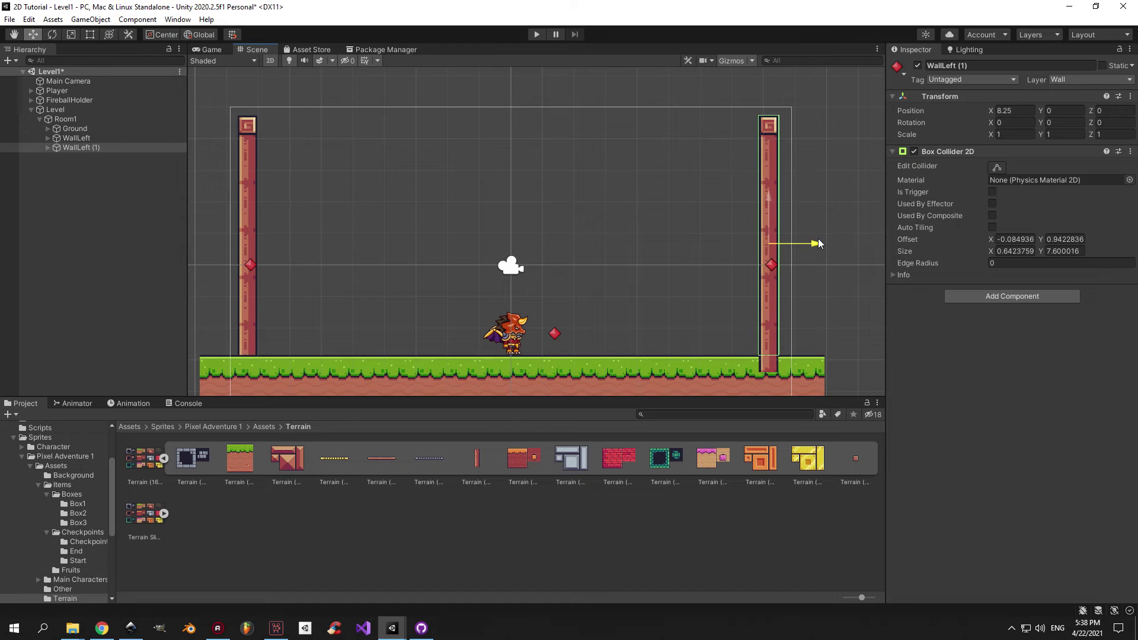
Delete the two lowest wall segments of the copied wall to leave a doorway above the ground
middle_click_drag(729, 227, 644, 180)
scroll(685, 254, "up", 6)
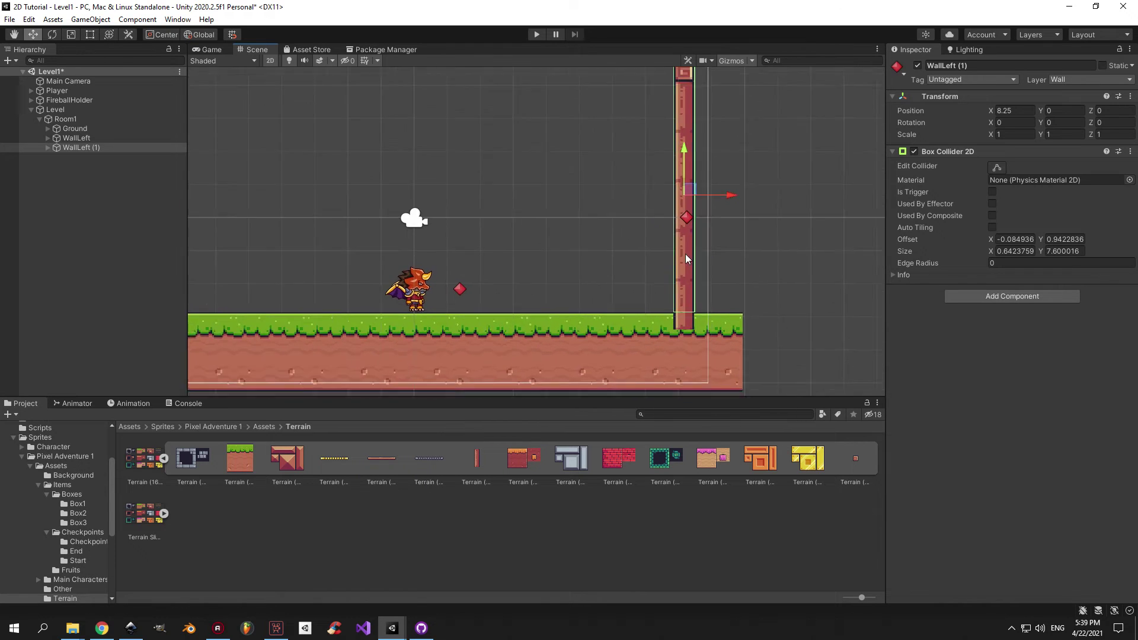
scroll(700, 288, "up", 1)
left_click(682, 320)
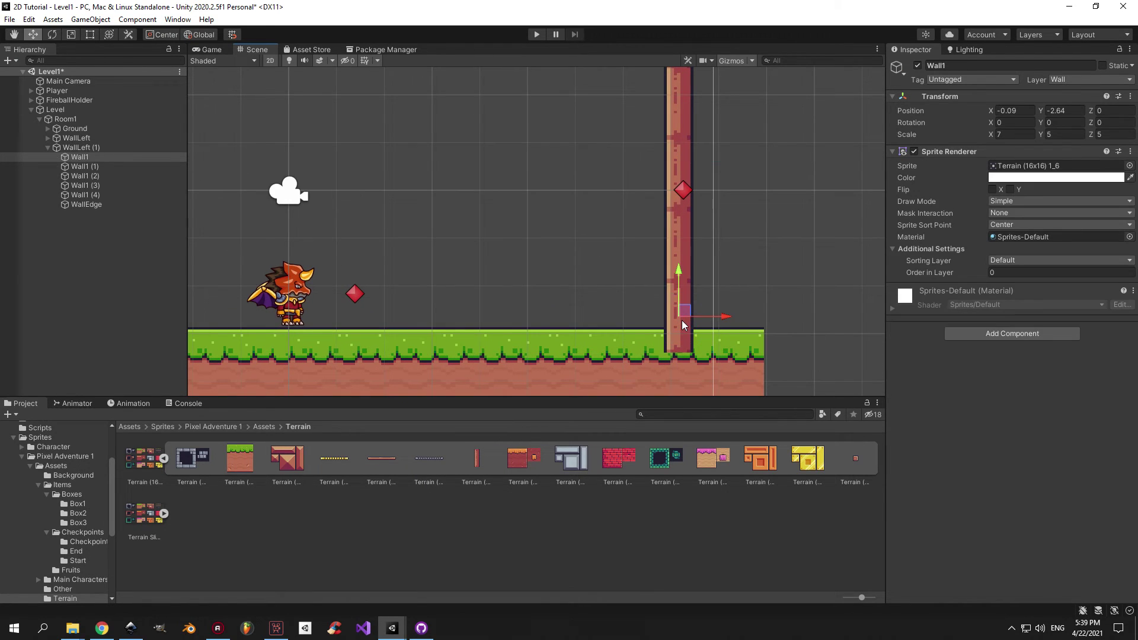
key("Delete")
left_click(680, 267)
key("Delete")
scroll(689, 269, "down", 3)
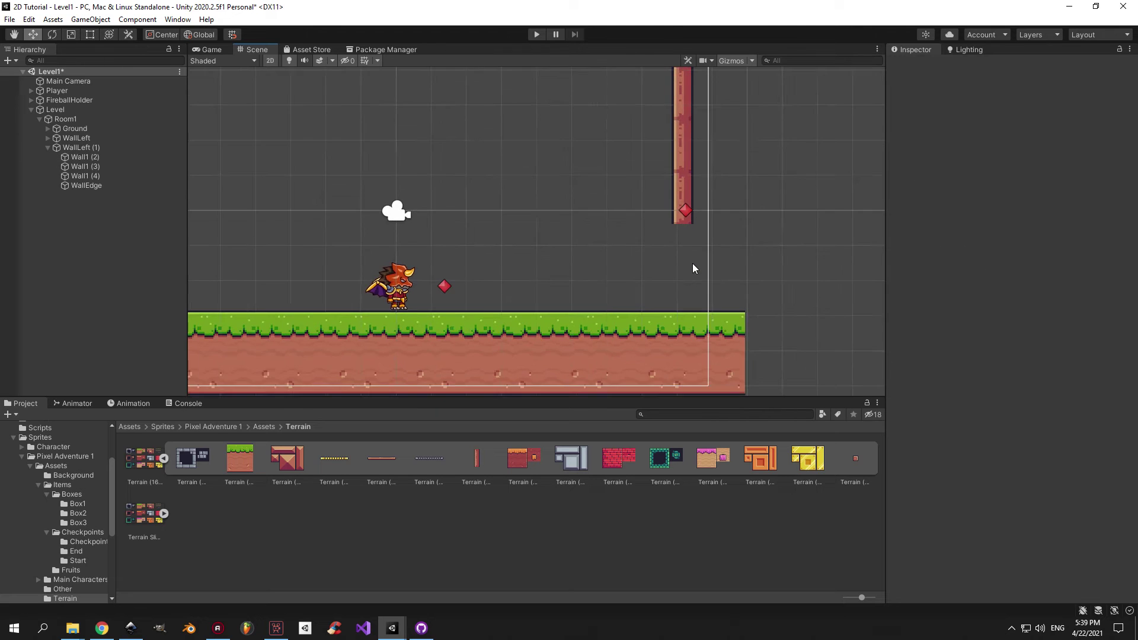
Rename the copied wall group to WallRight
left_click(96, 148)
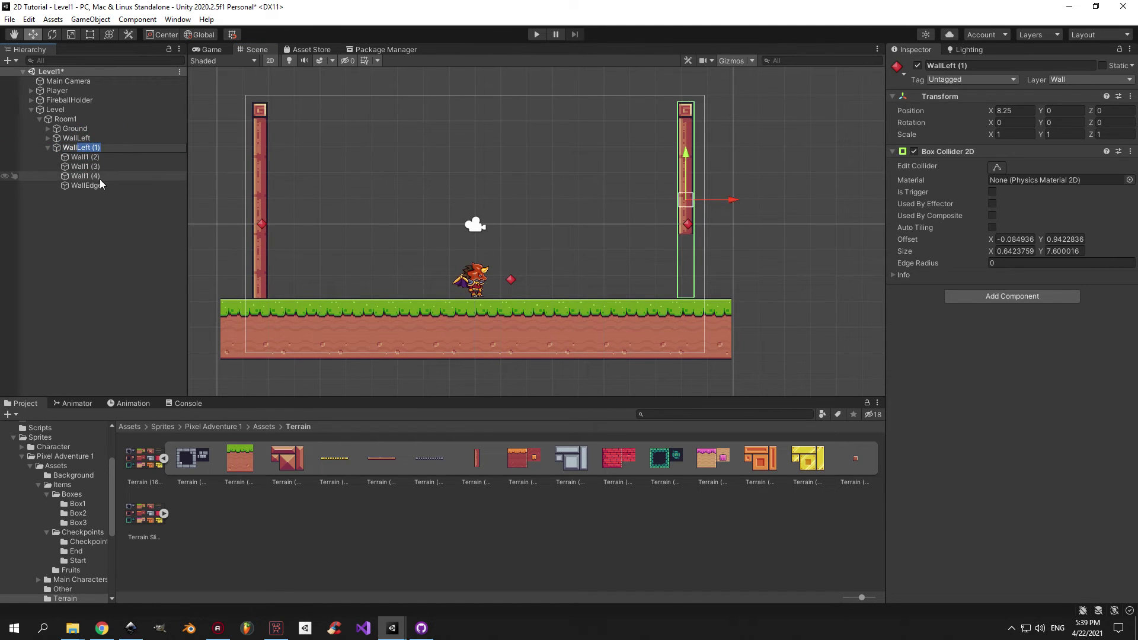
key("Return")
key("f")
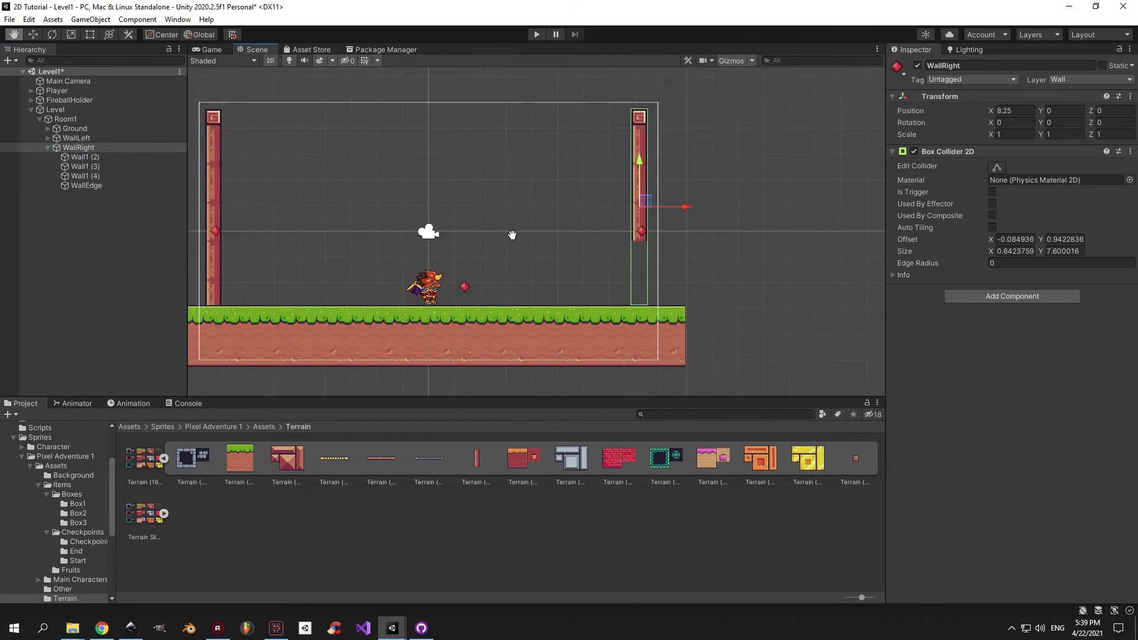
Mirror WallRight by setting its X scale to -1, and check both walls in the Game view
left_click(1010, 135)
type("-1")
left_click(668, 160)
left_click(78, 148)
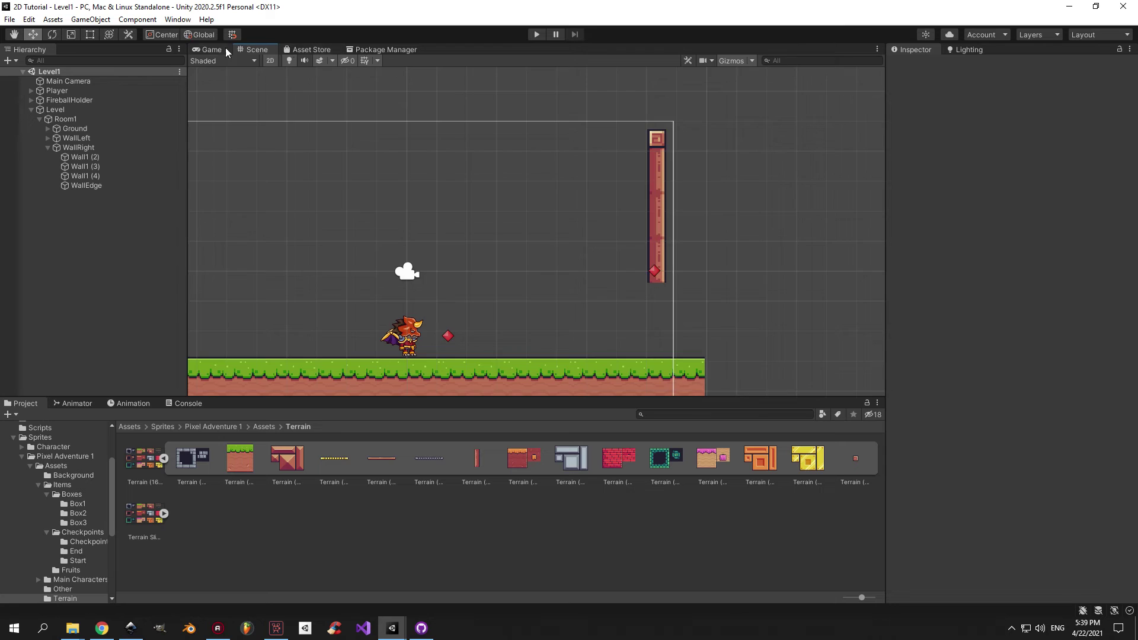
left_click(211, 50)
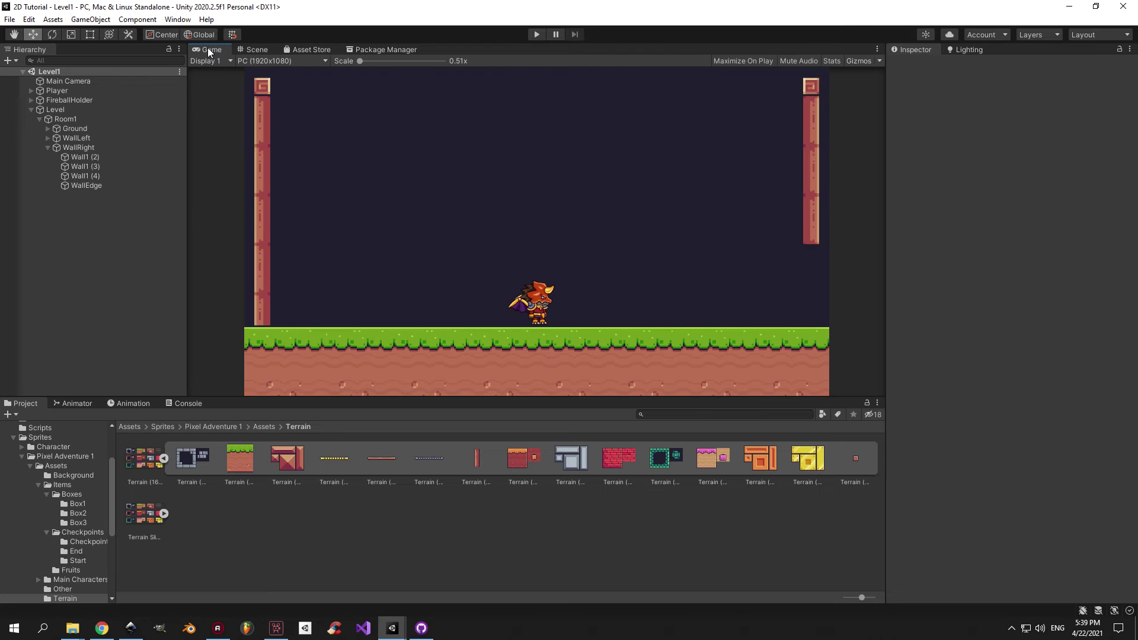
left_click(246, 51)
scroll(420, 166, "down", 3)
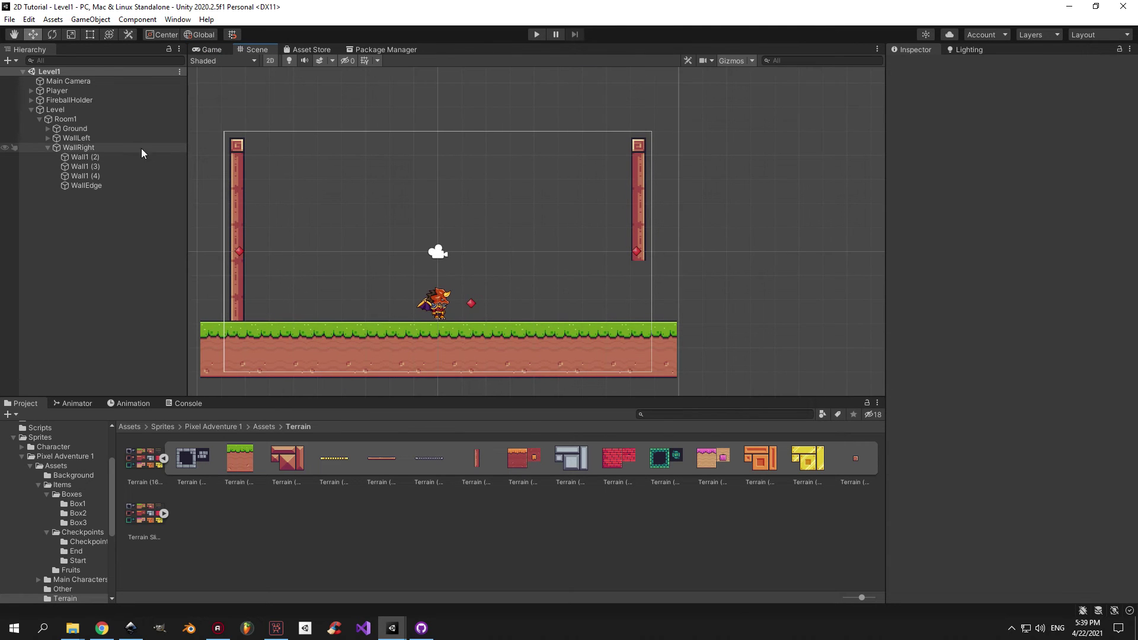
Create an empty object named Ceiling inside Room1 and raise it to Y 4.25
right_click(65, 118)
left_click(134, 259)
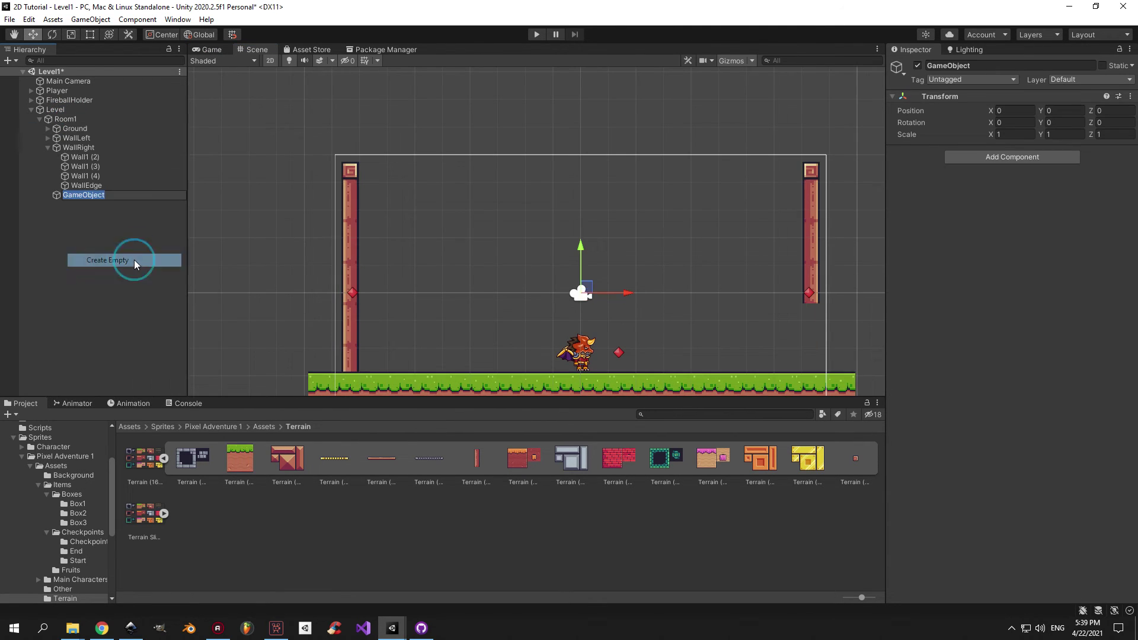
type("Ceiling")
key("Return")
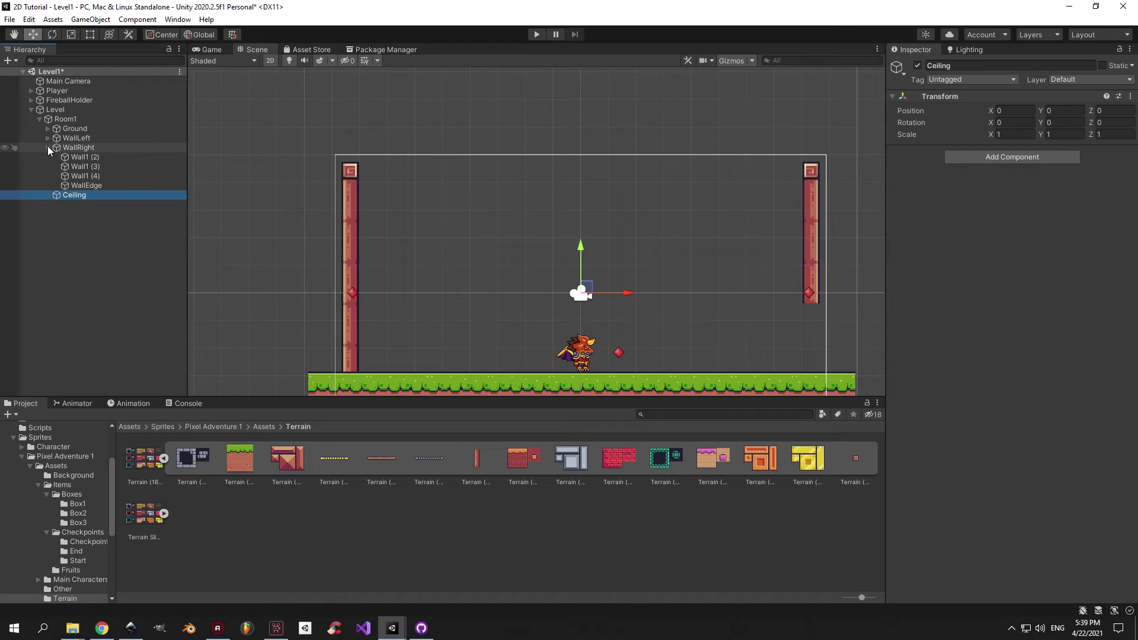
left_click(48, 147)
left_click_drag(575, 256, 580, 129)
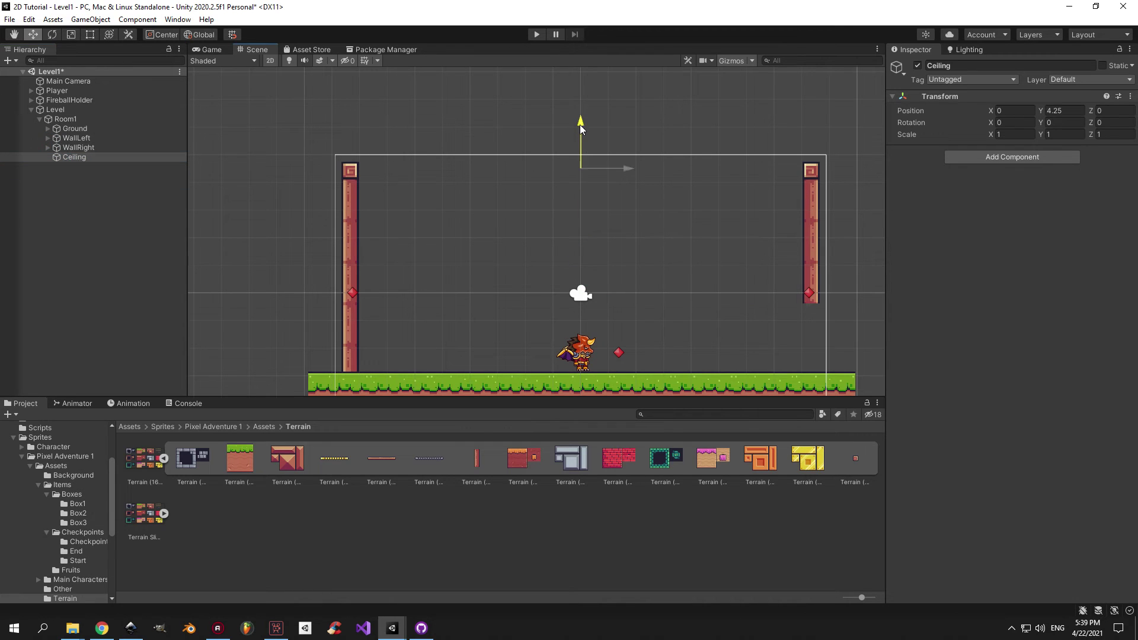
Create an empty child object named Ceiling1 under Ceiling
right_click(65, 157)
left_click(135, 299)
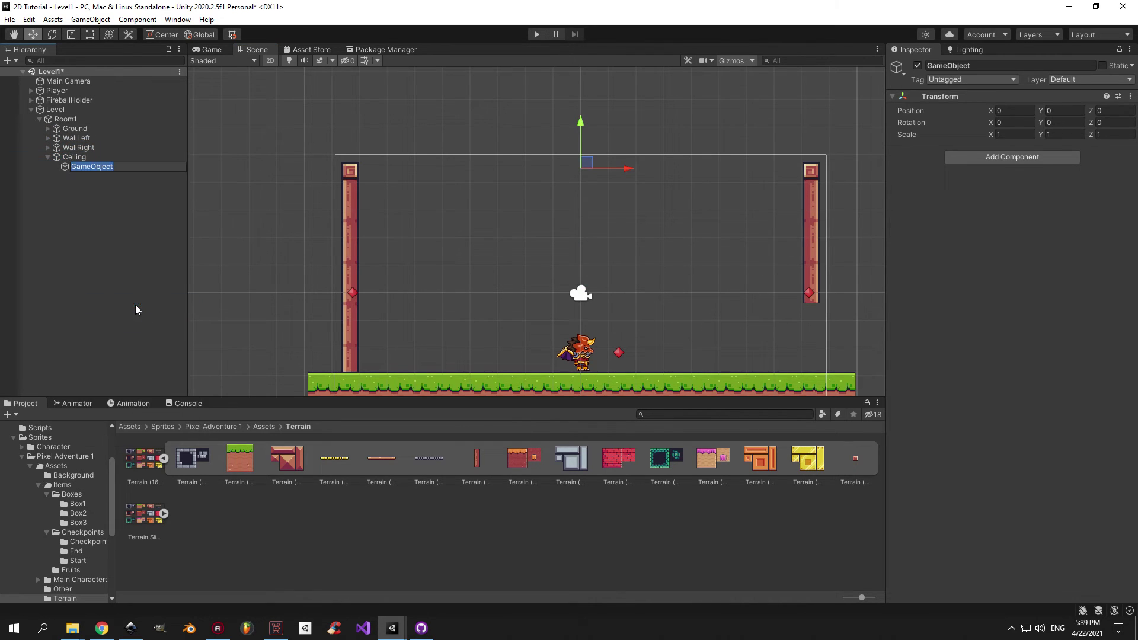
type("Ceiling1")
key("Return")
Give Ceiling1 a Sprite Renderer using the vertical wall sprite Terrain (16x16) 1_6
left_click(478, 462)
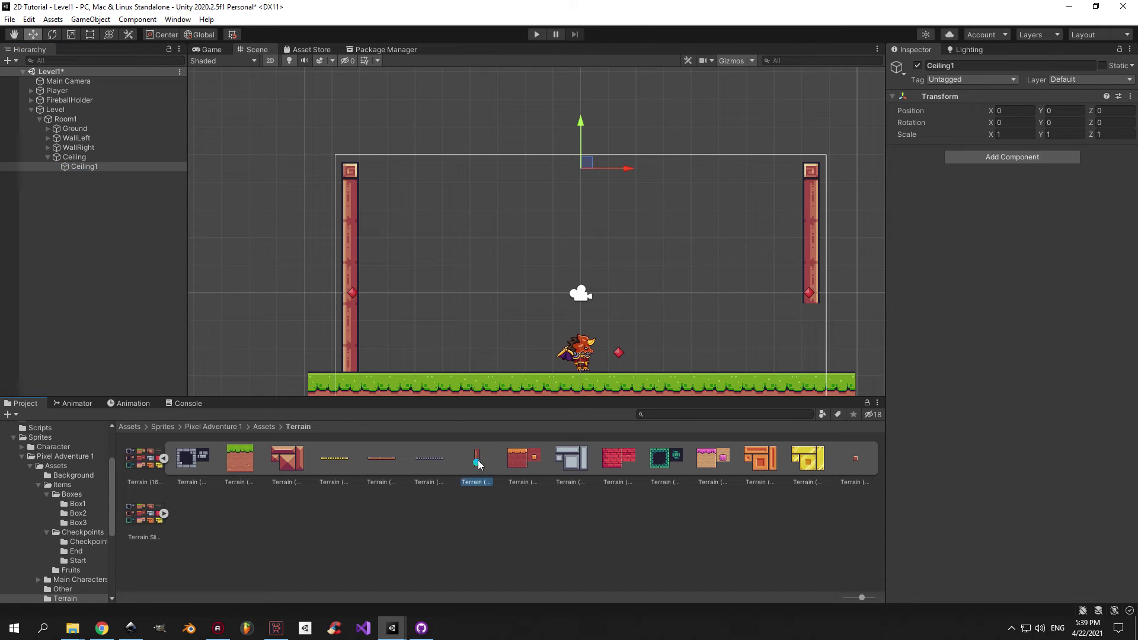
left_click_drag(478, 462, 1014, 139)
left_click(1014, 154)
left_click(1015, 198)
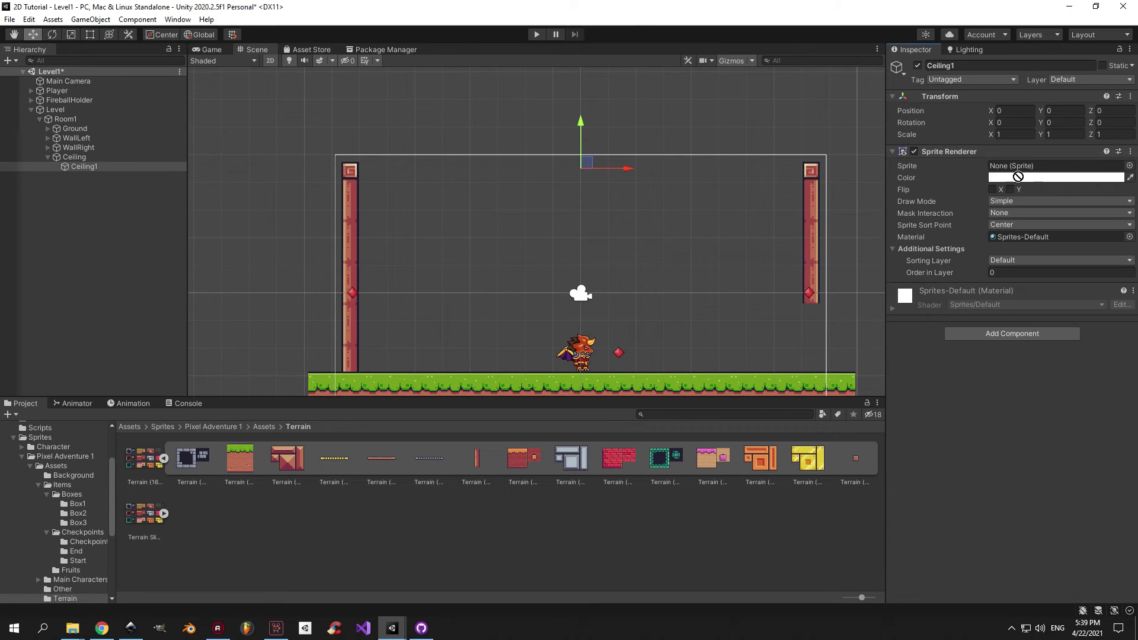
left_click_drag(1018, 177, 1002, 167)
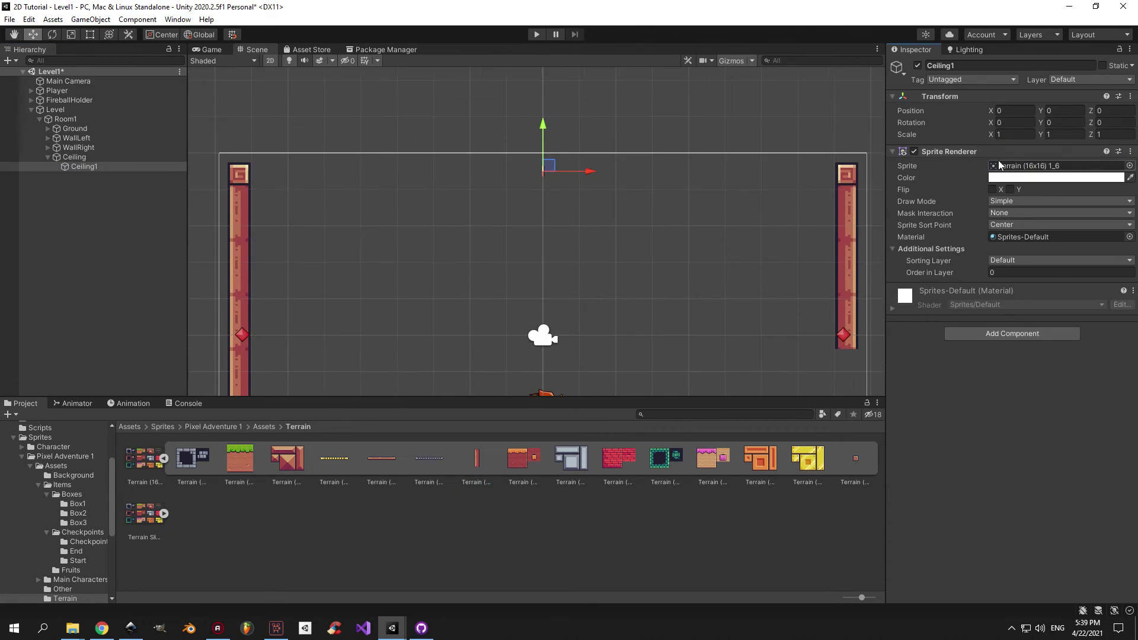
Scale Ceiling1 to X 7, Y 5, Z 5 to match the pieces of WallLeft
left_click(1009, 135)
left_click(243, 218)
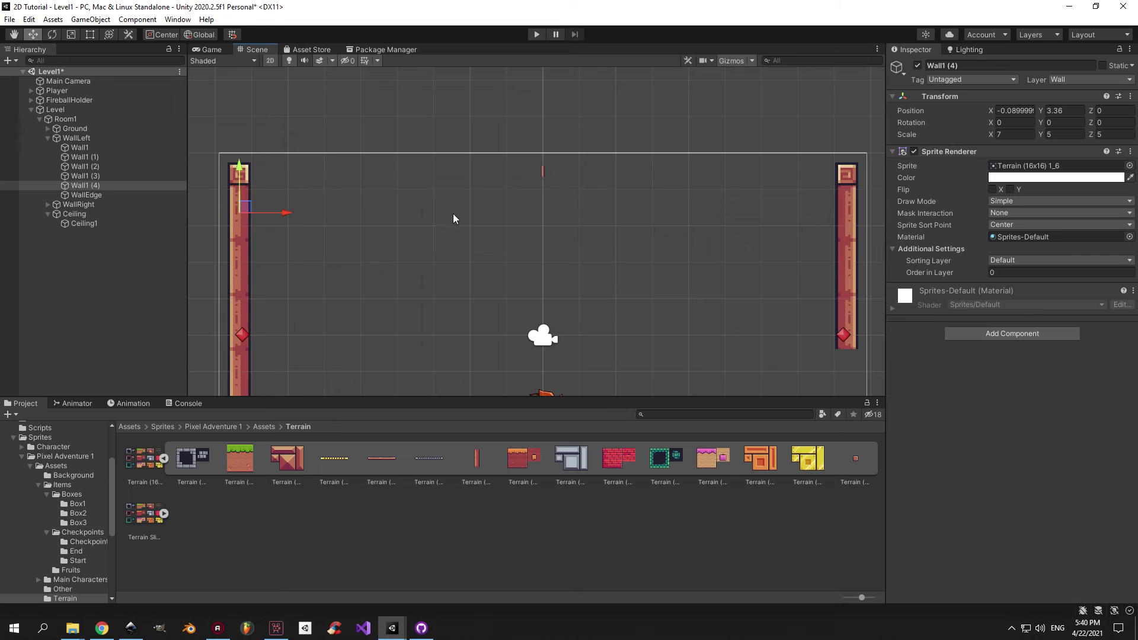
left_click(542, 172)
left_click(1009, 135)
type("7")
key("Tab")
type("5")
key("Tab")
type("5")
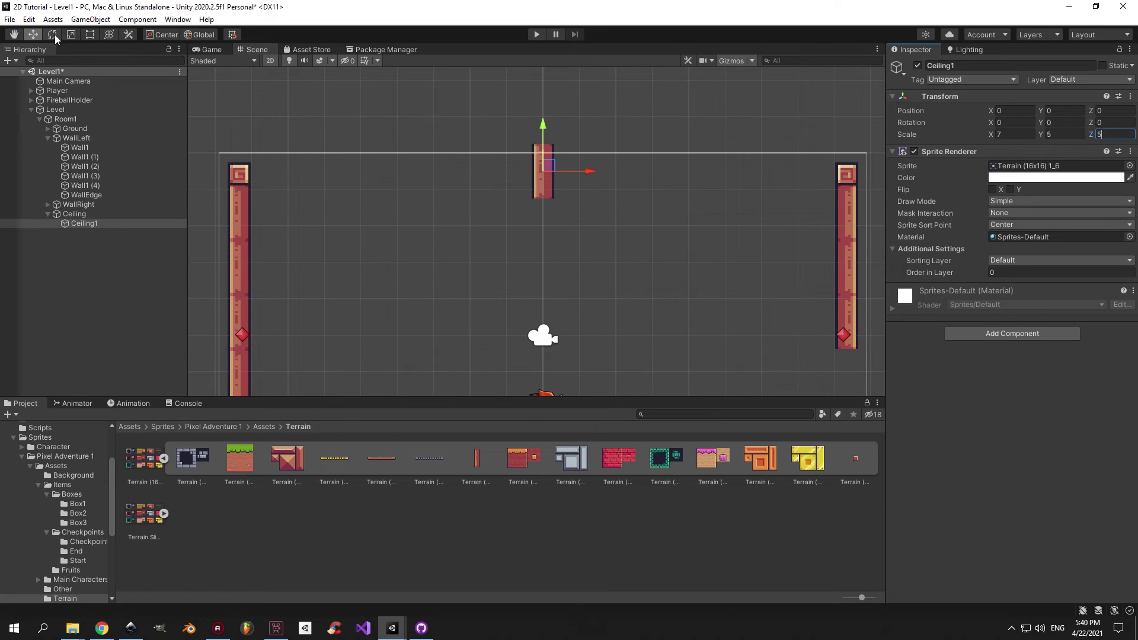
Rotate Ceiling1 to -90 on Z and place it against WallLeft's corner piece at about X -7.275, Y -0.075
left_click(54, 37)
left_click_drag(564, 208, 326, 140)
key("t")
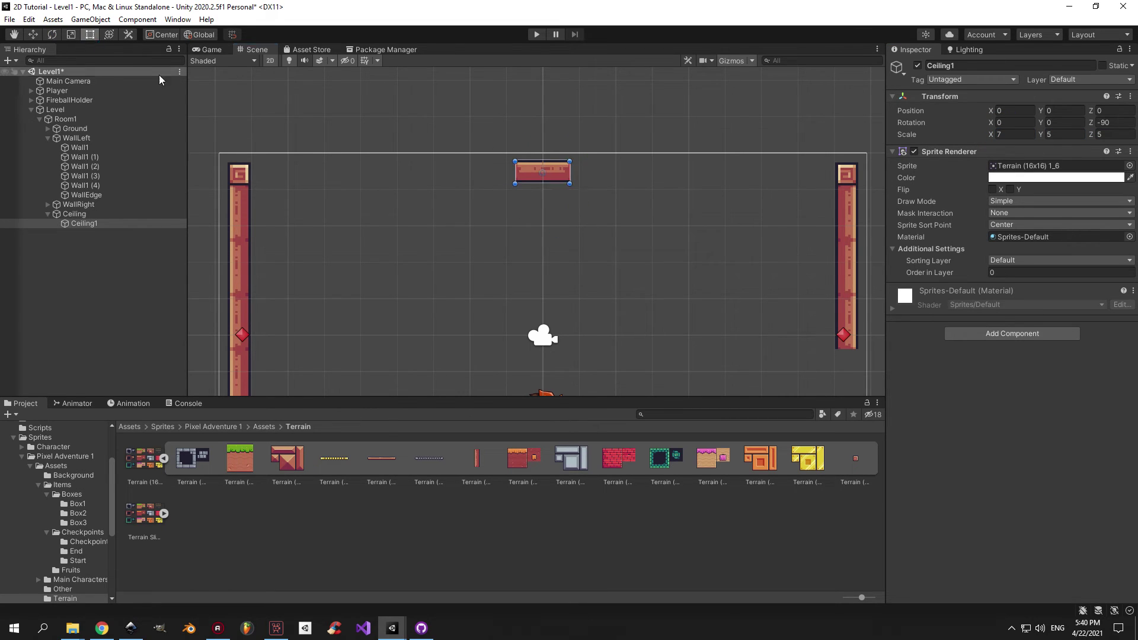
scroll(474, 189, "up", 3)
left_click_drag(599, 174, 263, 178)
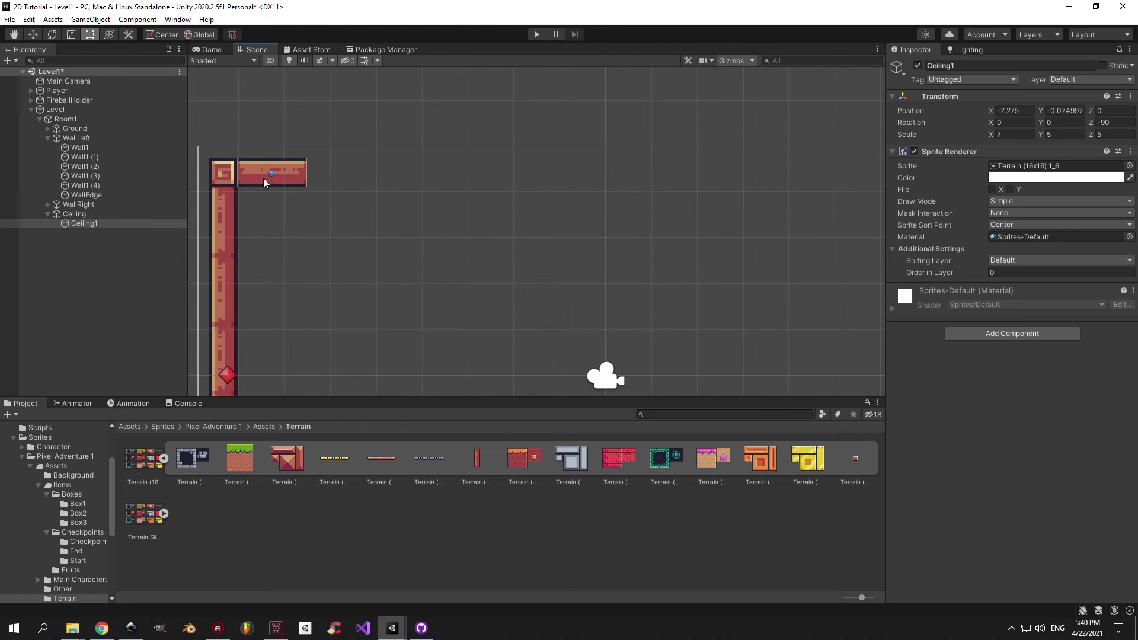
Make ten copies of Ceiling1 and line them up end to end until the strip reaches WallRight's corner piece
scroll(231, 186, "up", 5)
key("ctrl+d")
key("ctrl+d")
left_click_drag(244, 135, 509, 139)
key("ctrl+d")
key("ctrl+d")
left_click_drag(428, 138, 533, 137)
key("ctrl+d")
key("ctrl+d")
left_click_drag(392, 136, 524, 137)
key("ctrl+d")
key("ctrl+d")
left_click_drag(268, 135, 477, 131)
key("ctrl+d")
left_click_drag(478, 131, 607, 133)
middle_click_drag(607, 133, 534, 130)
key("ctrl+d")
left_click_drag(533, 130, 599, 133)
Set the Order in Layer of WallRight's WallEdge to 1 and save the scene
middle_click_drag(783, 149, 619, 149)
left_click(641, 157)
key("t")
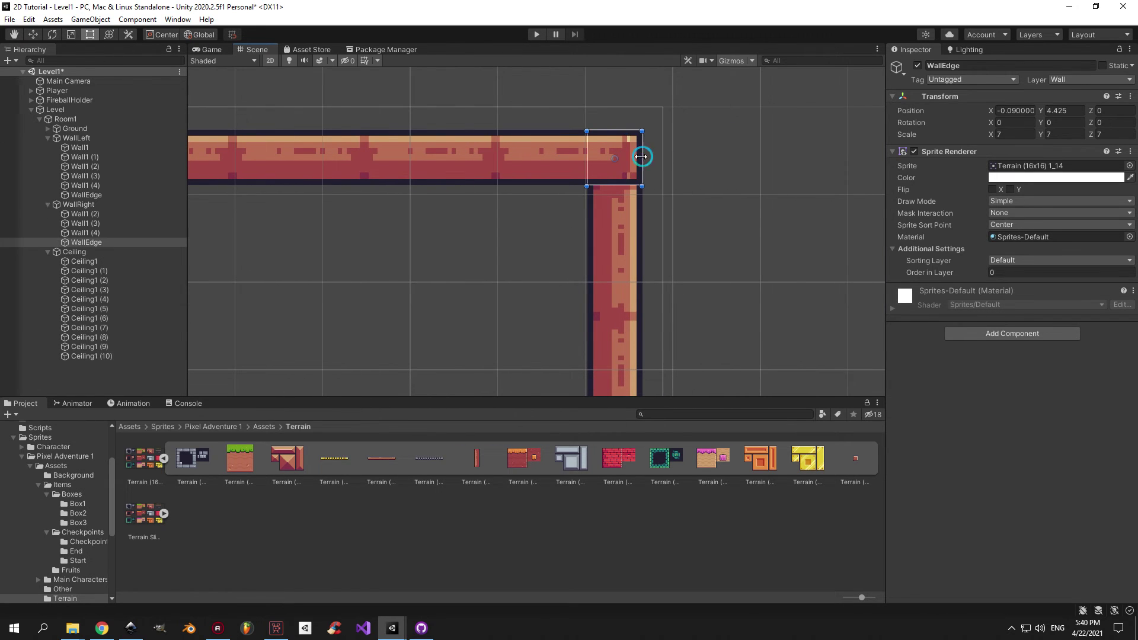
left_click(1023, 273)
type("1")
left_click(716, 211)
scroll(716, 211, "down", 7)
key("ctrl+s")
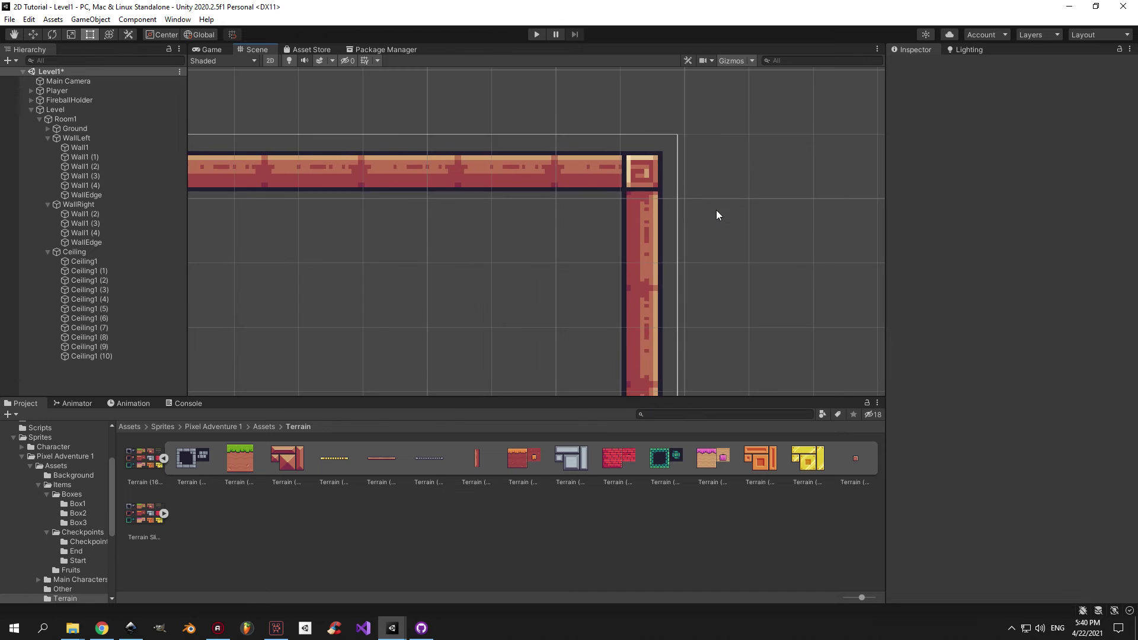
scroll(716, 209, "down", 8)
key("ctrl+s")
middle_click_drag(624, 266, 636, 244)
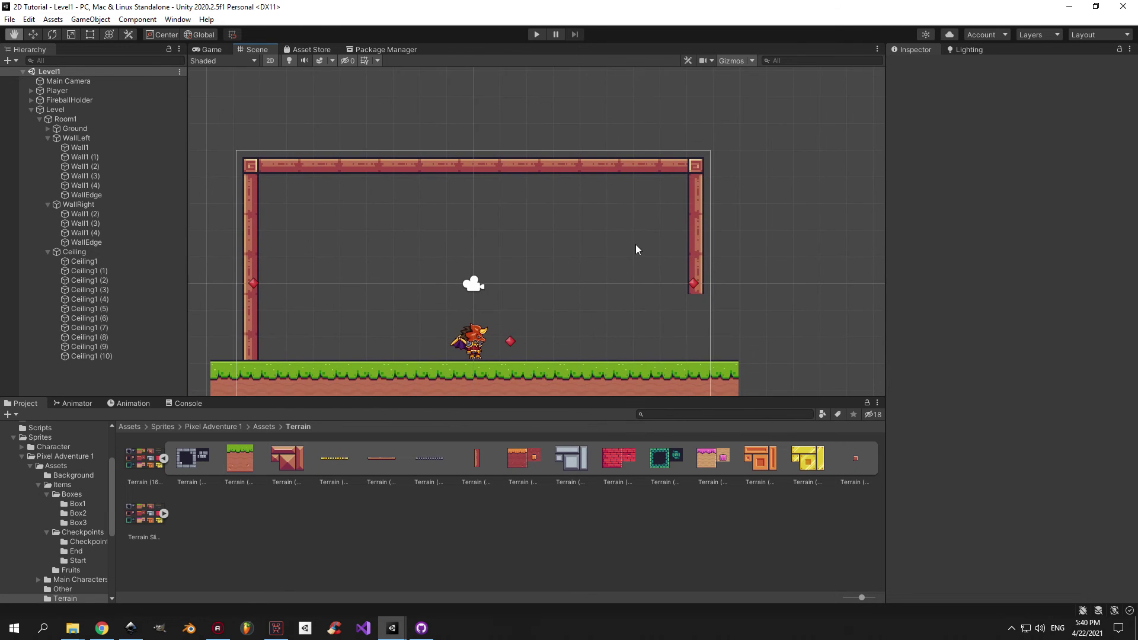
middle_click_drag(482, 289, 482, 265)
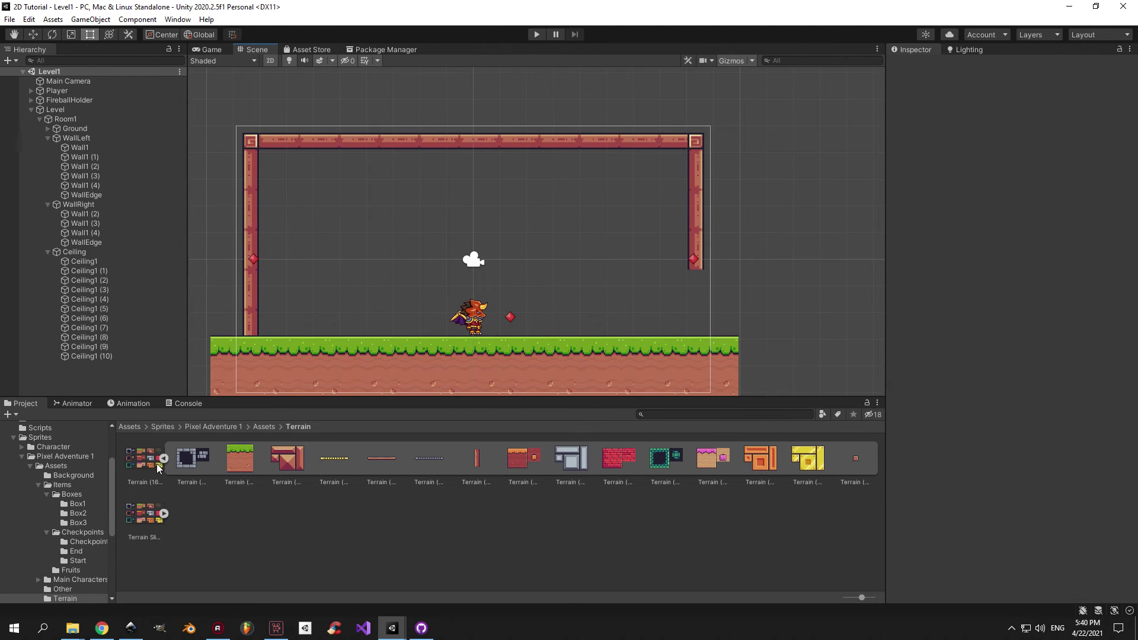
Collapse the terrain sprite sheet, return to the pack's Assets folder, and add a Box Collider 2D to Ceiling
left_click(163, 458)
left_click(264, 427)
left_click(74, 251)
left_click(1012, 156)
type("box")
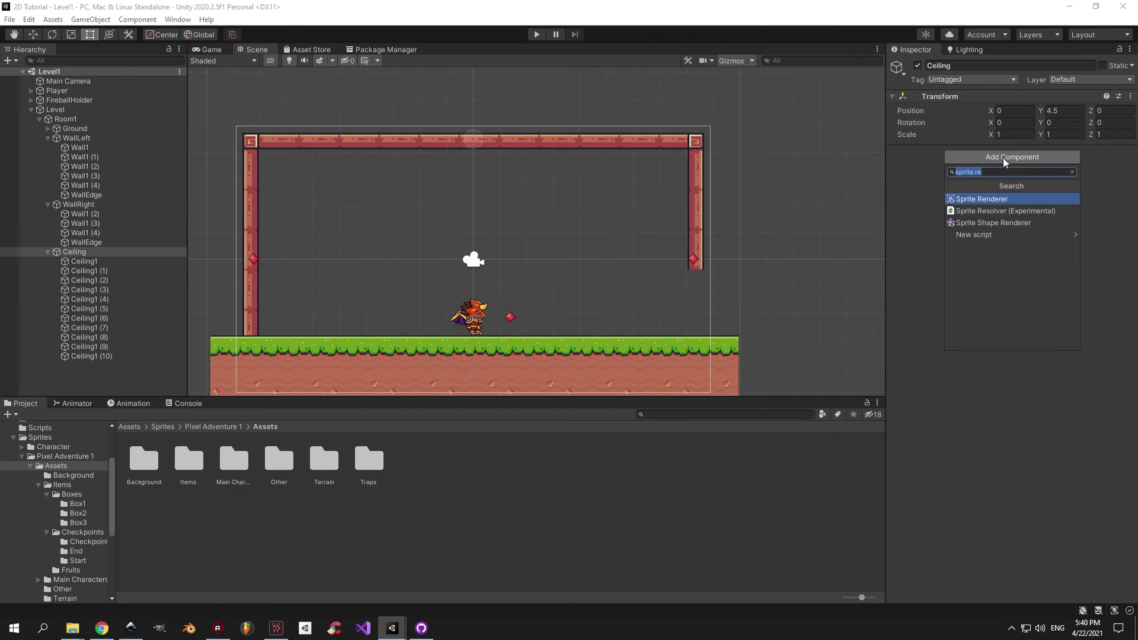
left_click(981, 211)
Assign Ceiling and all its child objects to the Wall layer
left_click(1090, 79)
left_click(1066, 152)
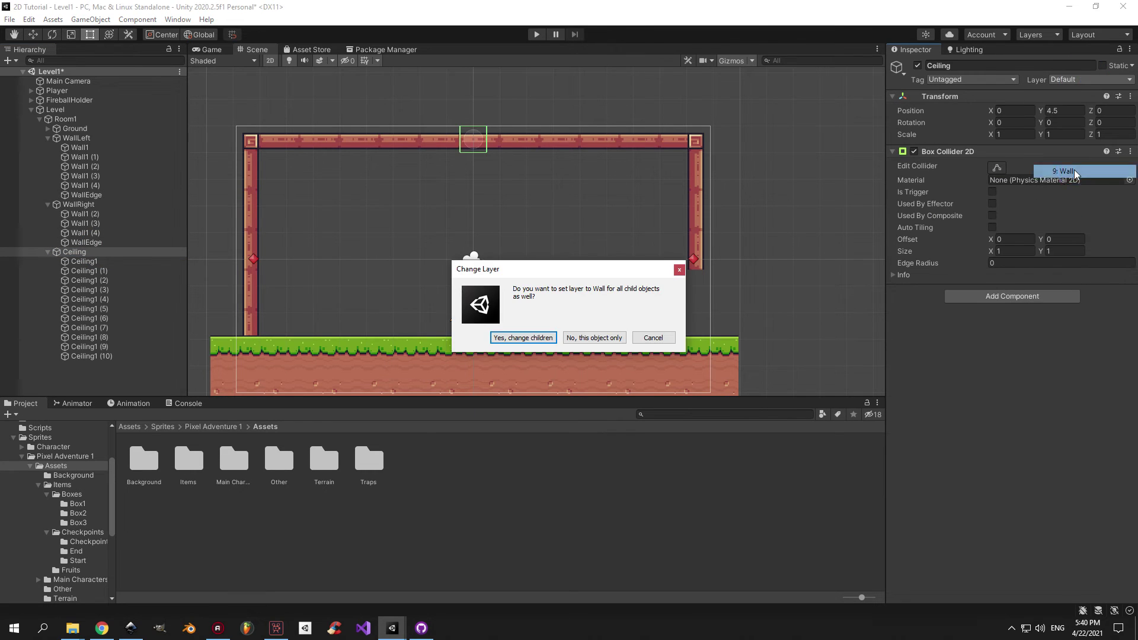
left_click(529, 338)
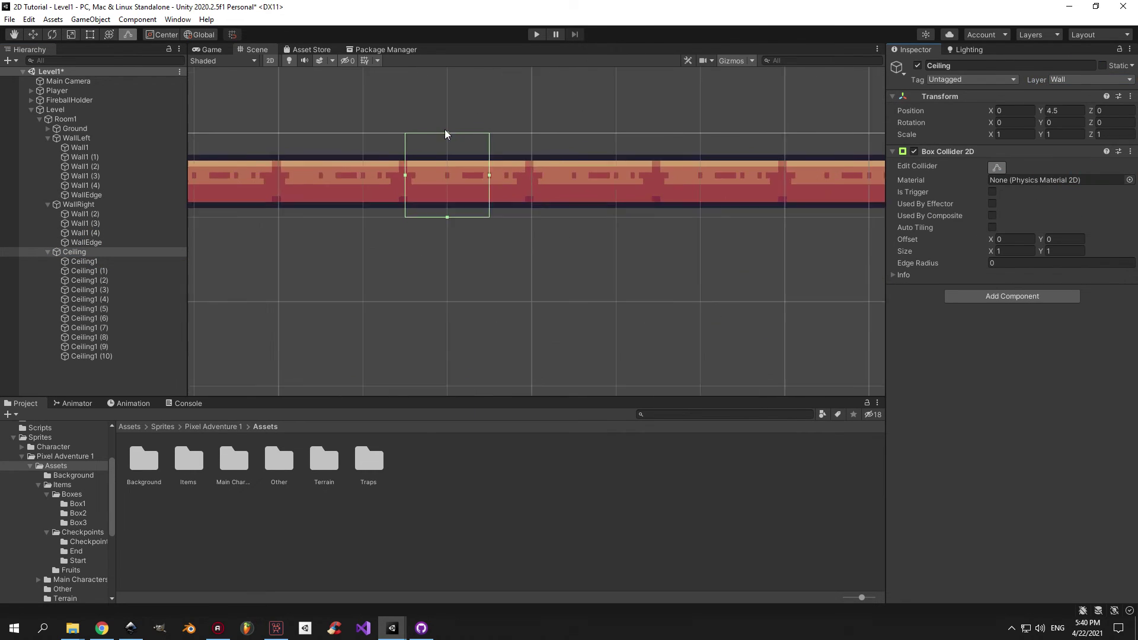
Return Ceiling and all its child objects to the Default layer
left_click(1090, 80)
left_click(1061, 90)
left_click(526, 335)
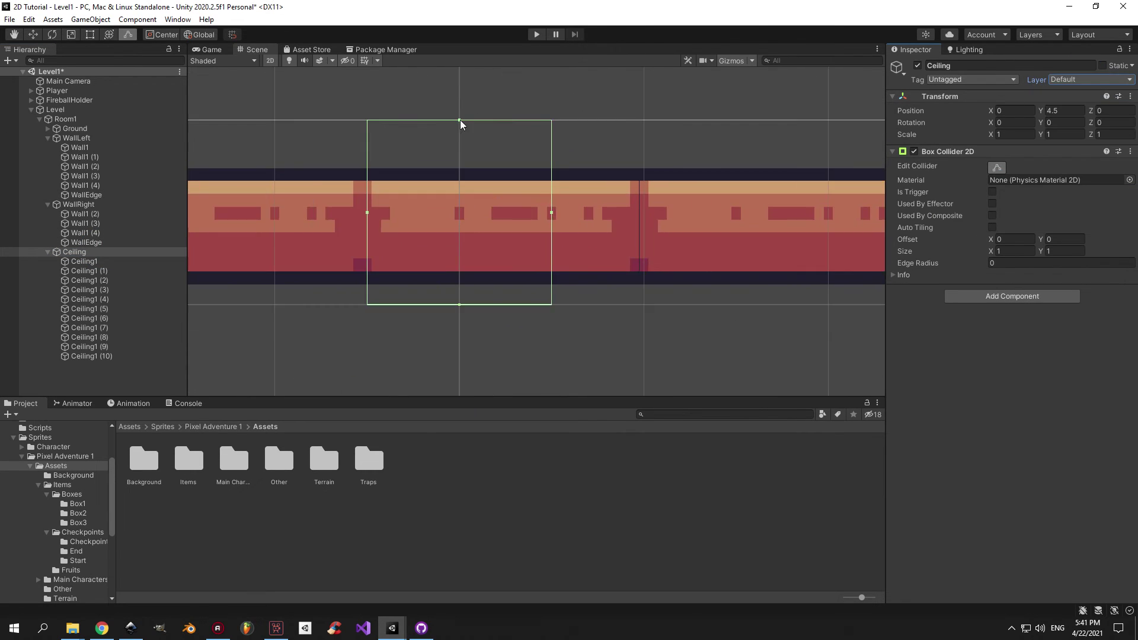
Fit Ceiling's box collider to the strip between both corner pieces, about 16.08 wide and 0.64 high
left_click_drag(460, 121, 459, 169)
left_click_drag(458, 305, 459, 285)
scroll(459, 285, "down", 10)
left_click_drag(393, 233, 722, 231)
middle_click_drag(350, 234, 642, 238)
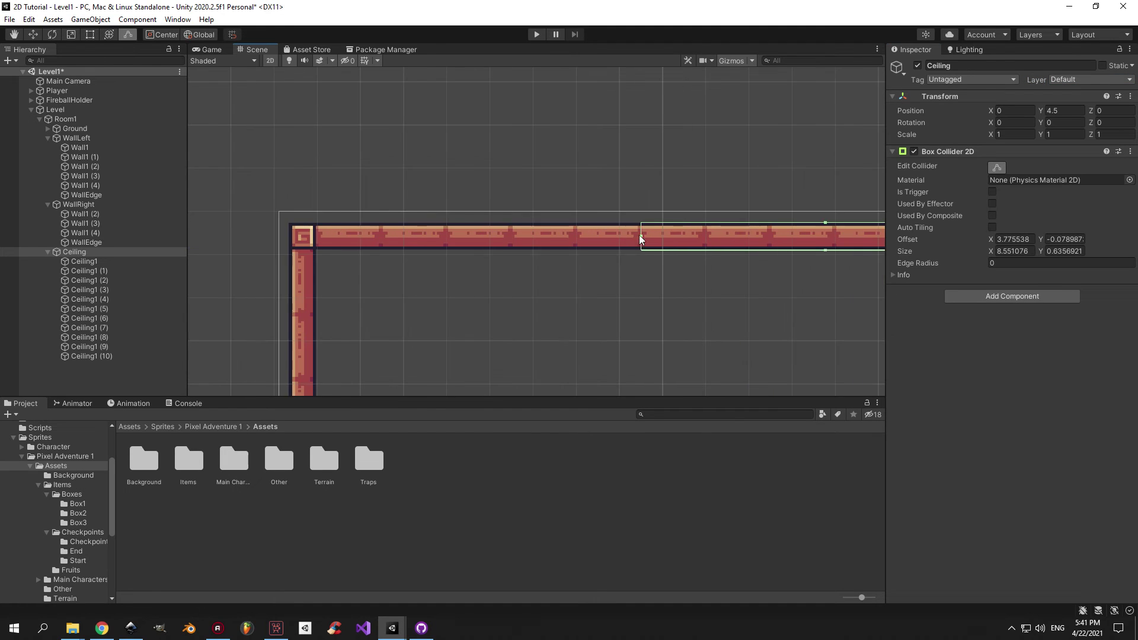
left_click_drag(640, 237, 335, 236)
scroll(335, 237, "up", 6)
middle_click_drag(335, 236, 567, 229)
left_click_drag(567, 230, 509, 232)
scroll(508, 232, "down", 10)
middle_click_drag(509, 232, 321, 130)
Collapse the wall and ceiling groups, and shorten WallRight's box collider to end at the wall's lower edge
left_click(47, 251)
left_click(47, 205)
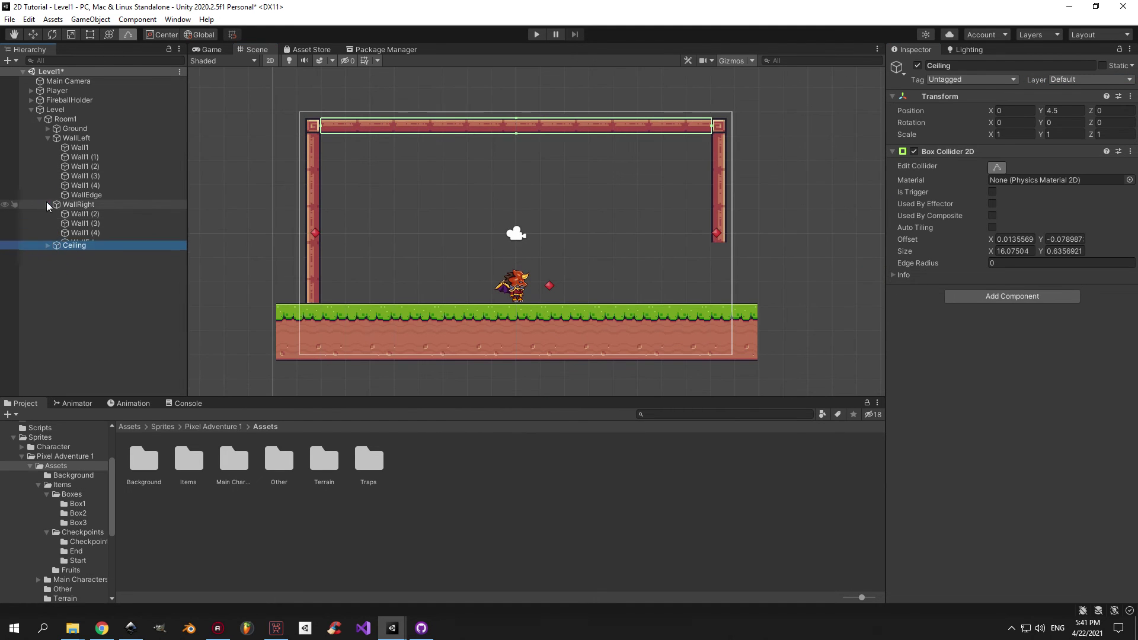
left_click(48, 138)
left_click(67, 139, "shift")
scroll(642, 301, "up", 3)
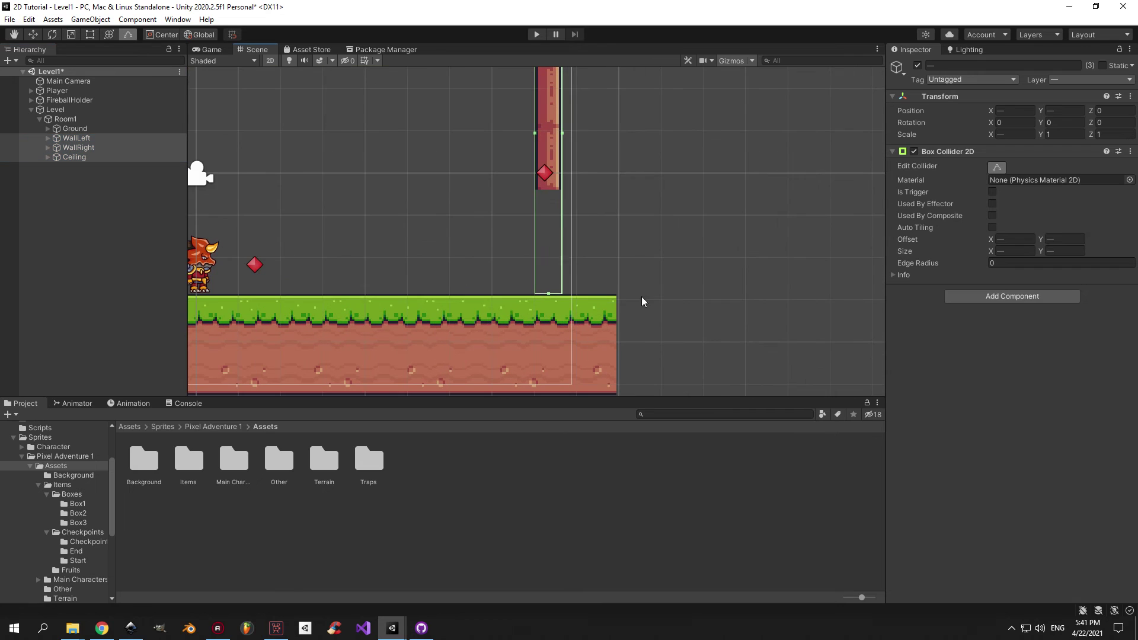
left_click_drag(548, 283, 550, 195)
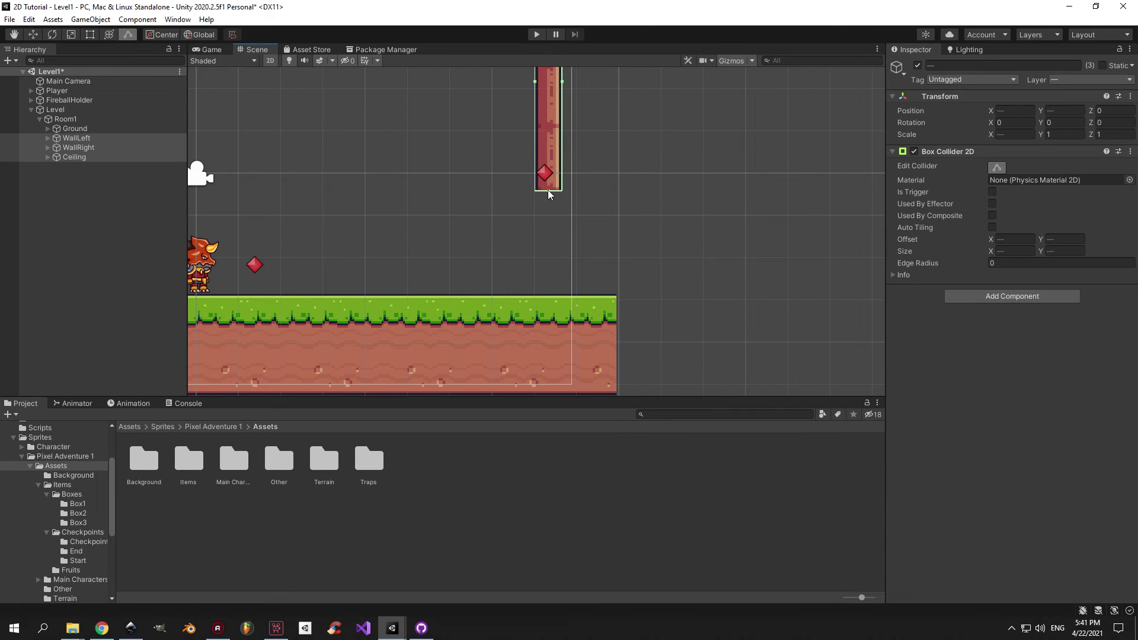
scroll(719, 231, "down", 3)
left_click(750, 244)
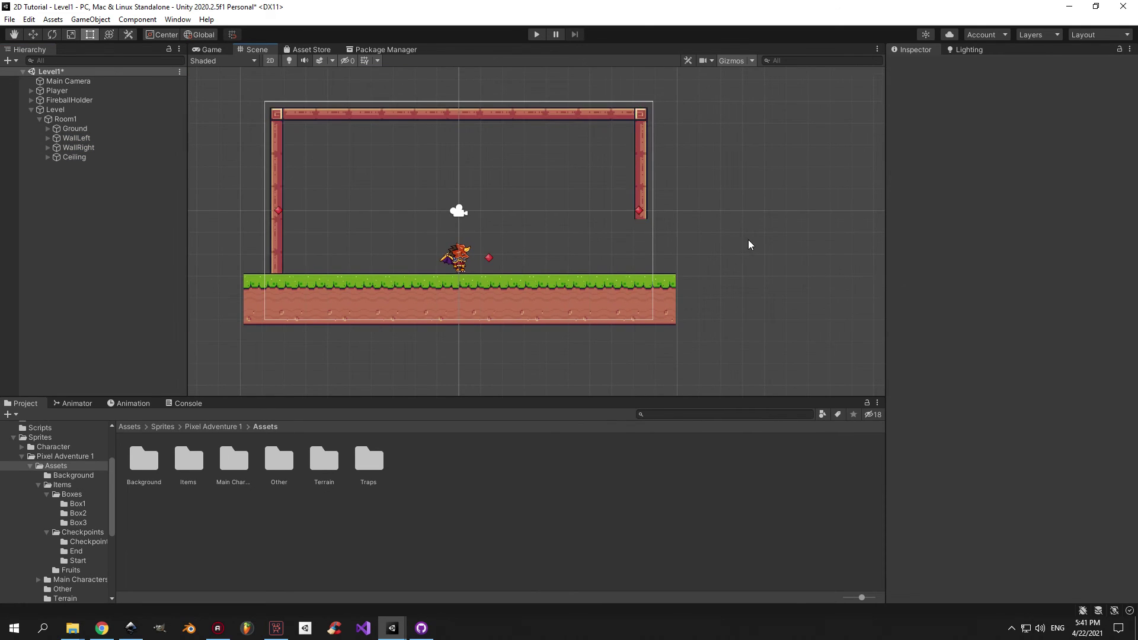
Look through the pack's Other and Items folders and open the Start folder inside Checkpoints
scroll(702, 244, "up", 3)
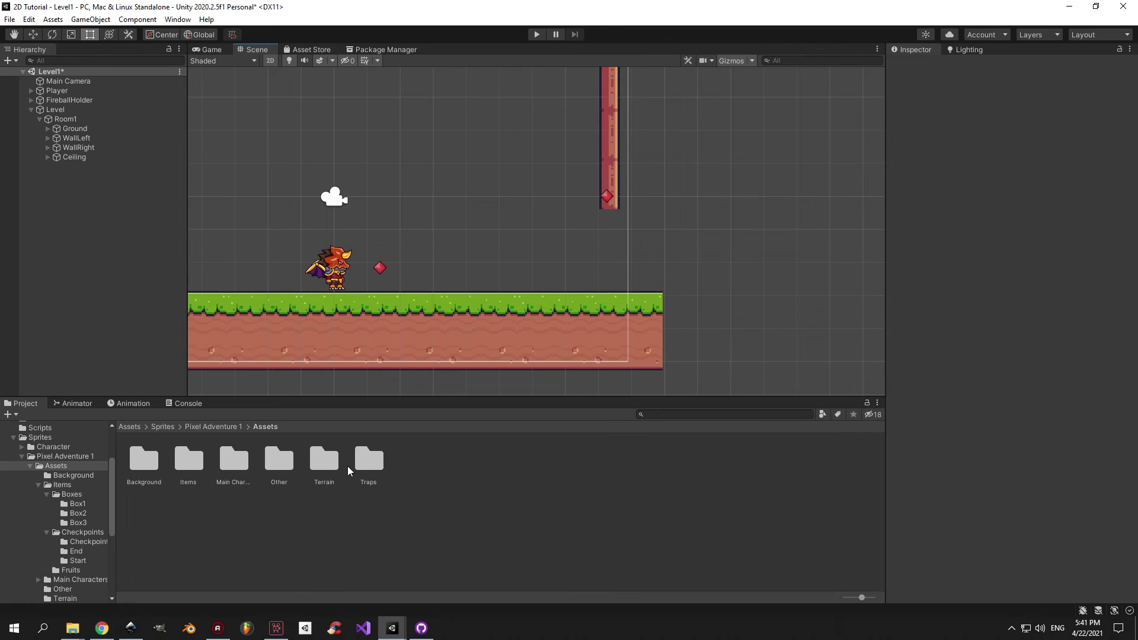
double_click(282, 467)
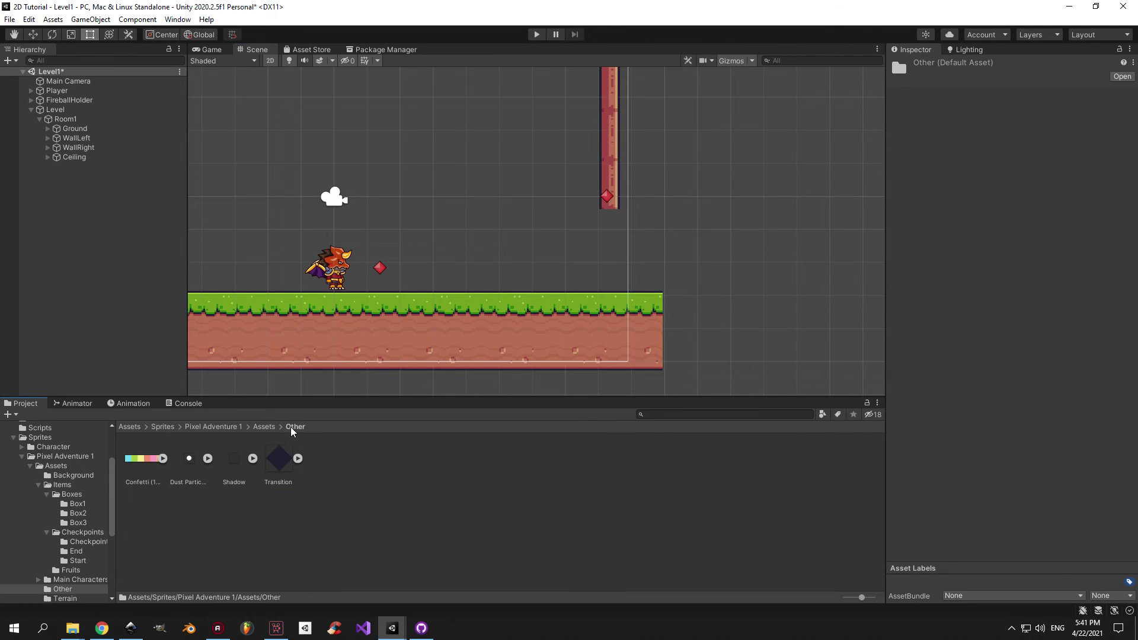
left_click(265, 427)
double_click(189, 461)
left_click(189, 462)
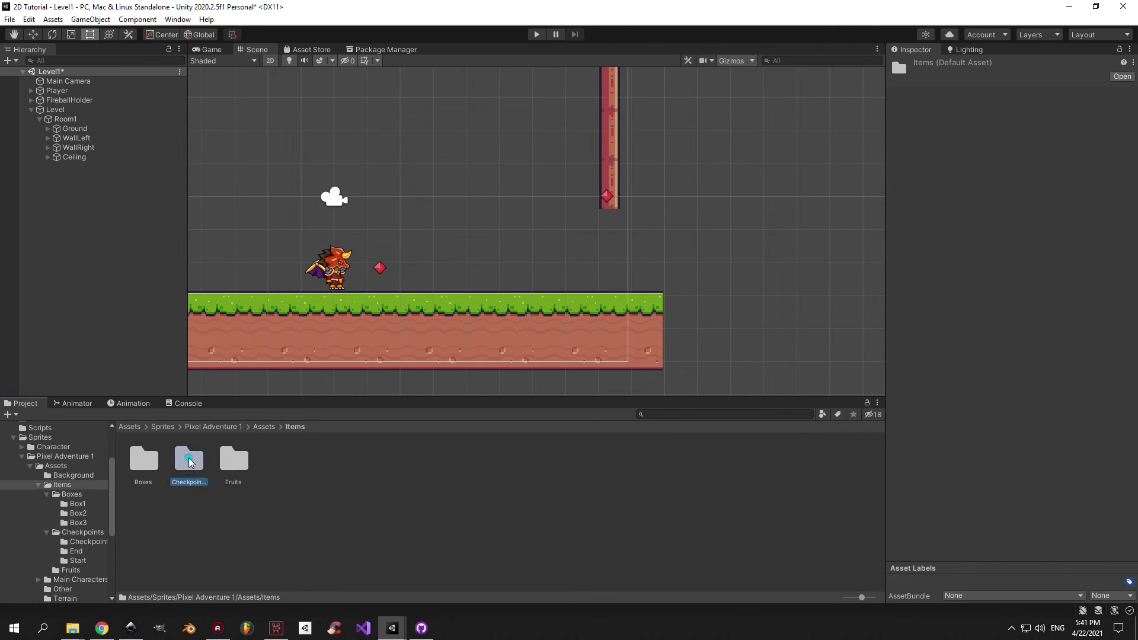
double_click(190, 462)
double_click(189, 463)
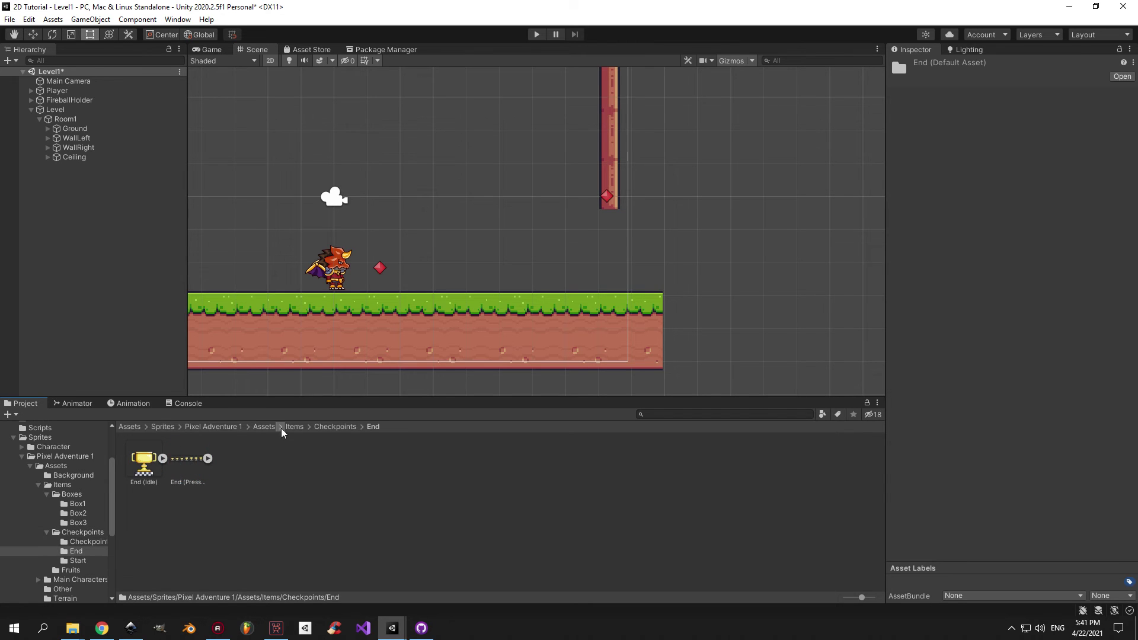
left_click(331, 427)
double_click(247, 466)
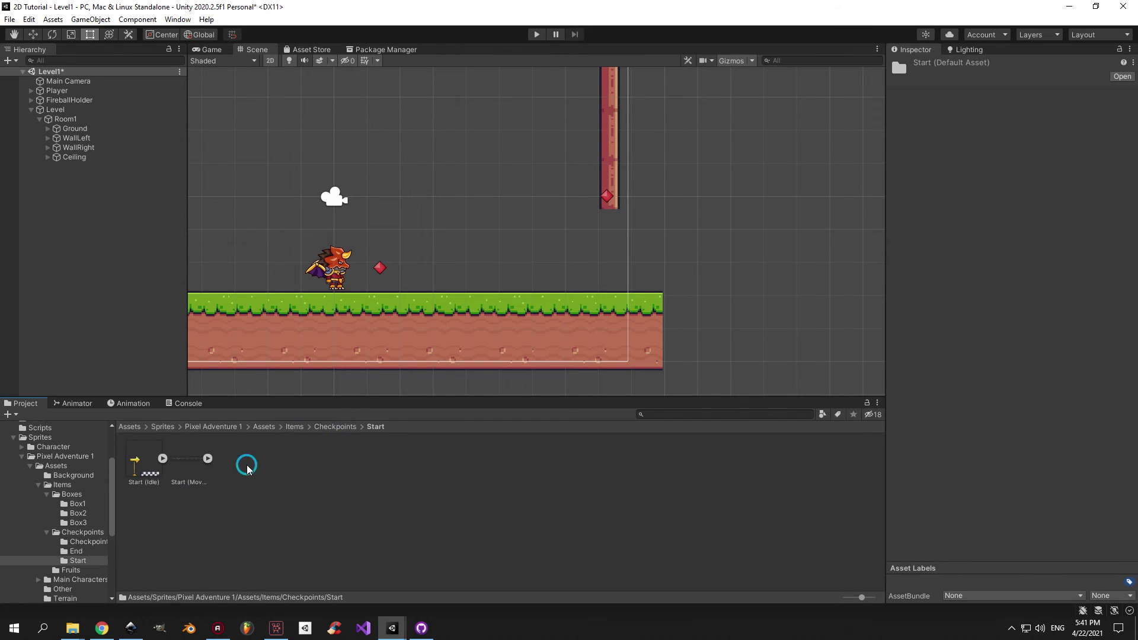
Add the Start (Idle) sprite to the scene near the opening under WallRight and scale it to 5 on every axis
left_click(146, 463)
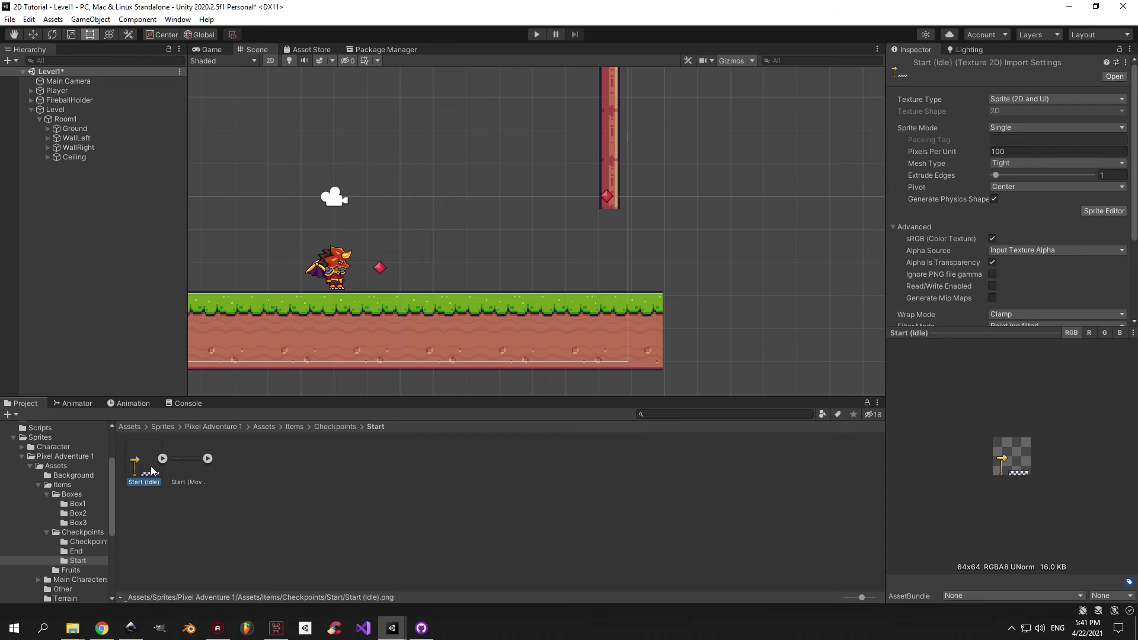
left_click_drag(148, 471, 581, 273)
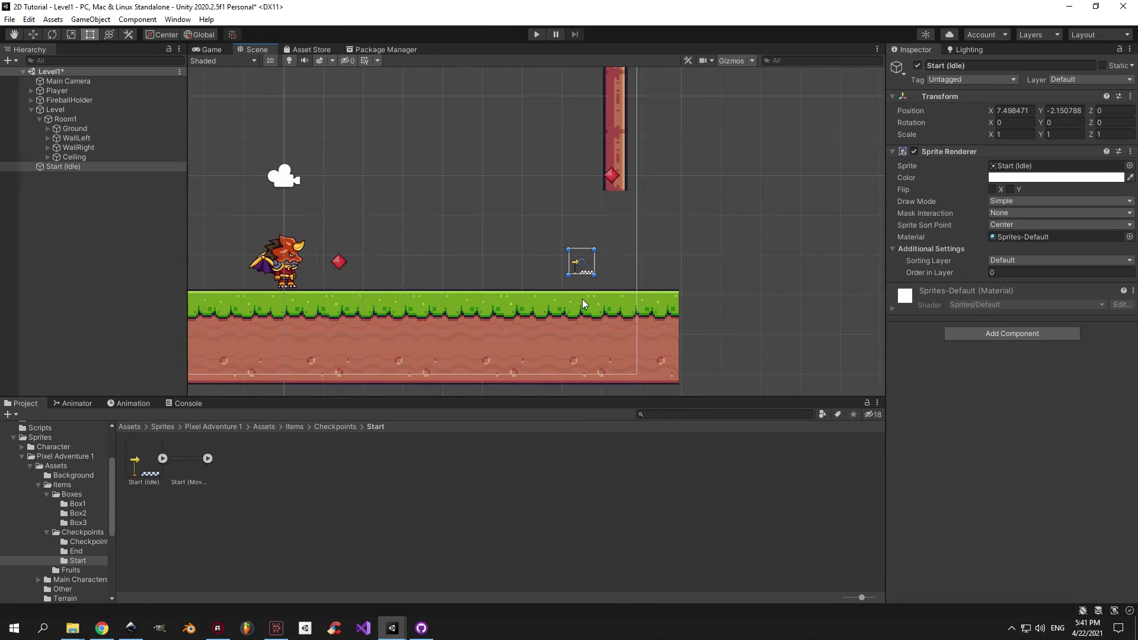
scroll(582, 300, "up", 5)
left_click(1015, 136)
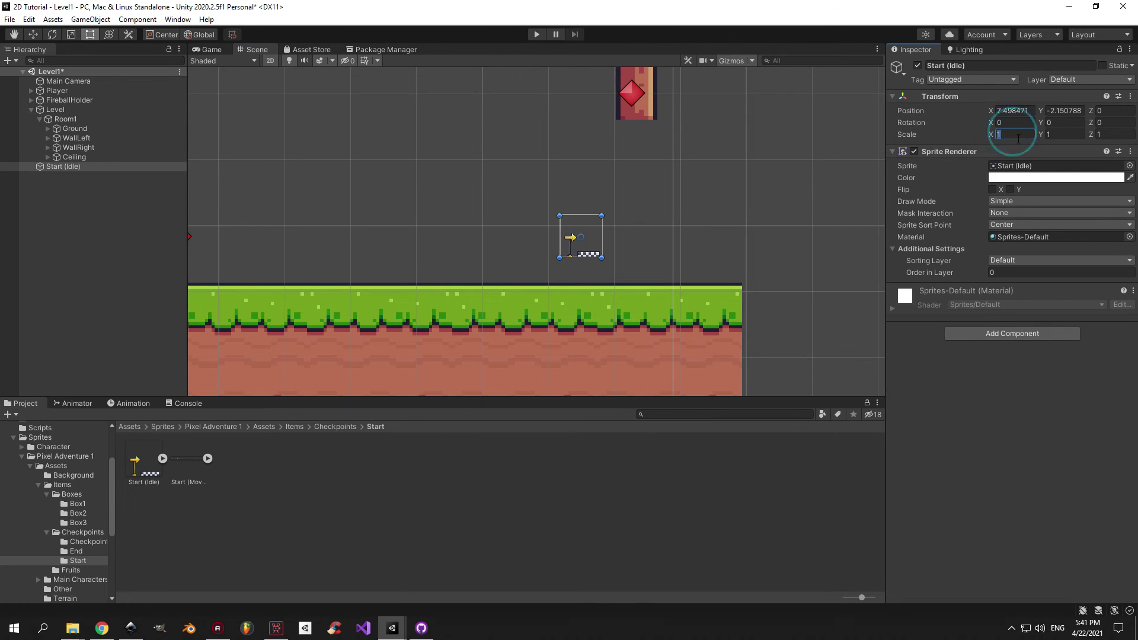
type("5")
key("Tab")
type("5")
key("Tab")
type("5")
Stand the Start (Idle) sign on the ground under WallRight at about X 7.81, Y -1.267, and save the scene
type("w")
left_click_drag(573, 201, 578, 130)
left_click_drag(624, 179, 623, 179)
middle_click_drag(657, 153, 604, 196)
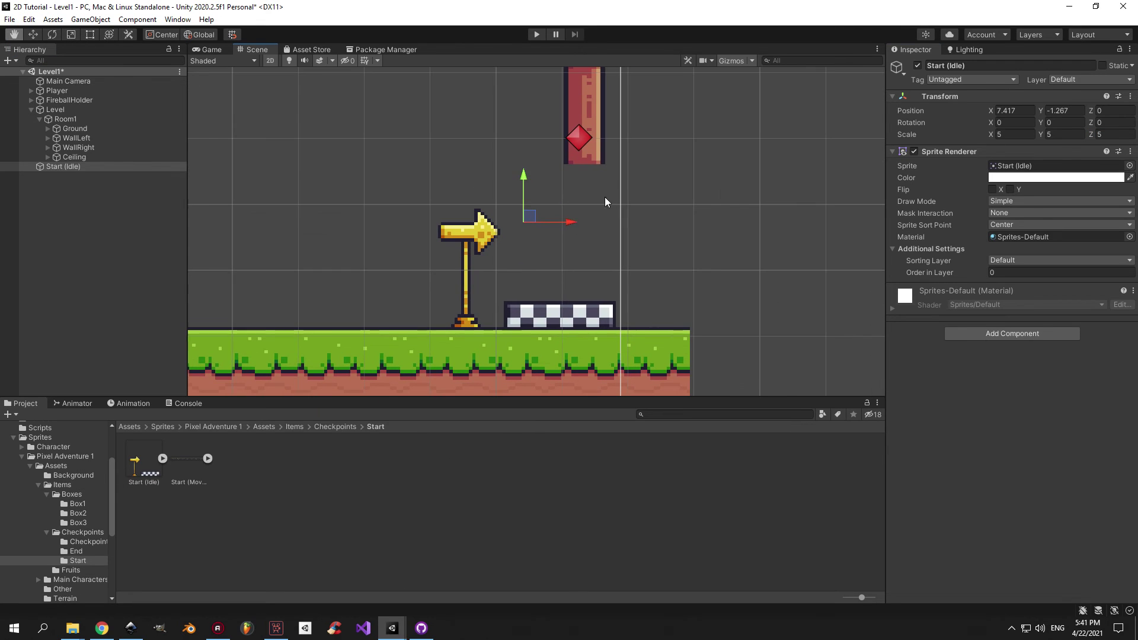
left_click(569, 214)
left_click(498, 230)
left_click_drag(572, 223, 600, 226)
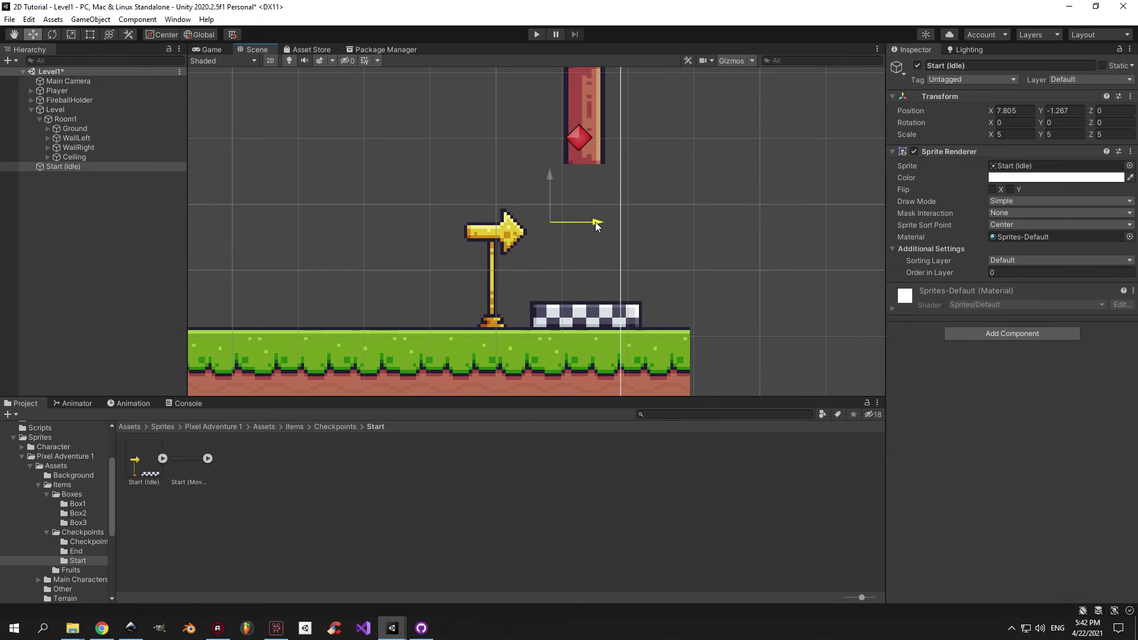
key("ctrl+s")
Check the sign in the Game view and shift it slightly left to about X 7.75
scroll(596, 224, "down", 3)
left_click(208, 50)
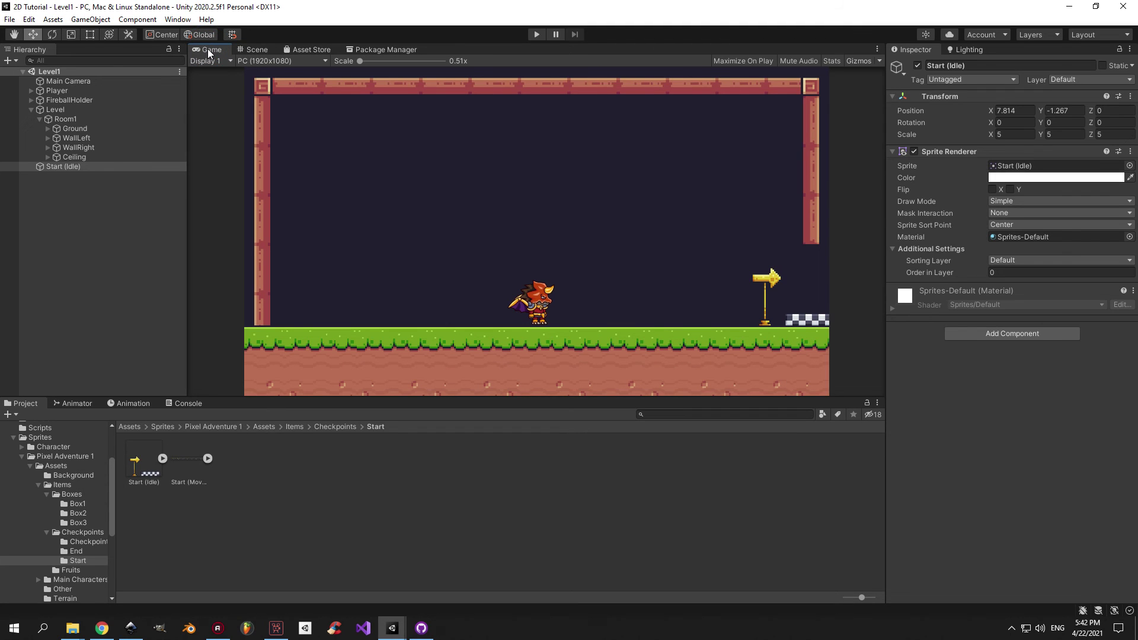
left_click(253, 51)
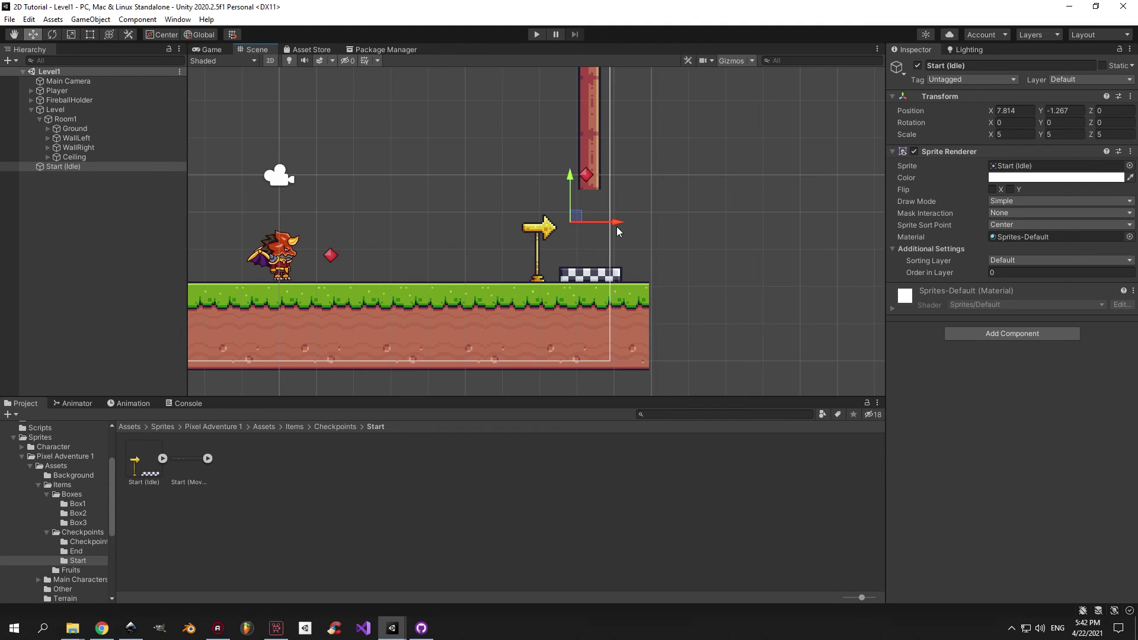
left_click_drag(617, 230, 608, 229)
left_click(210, 50)
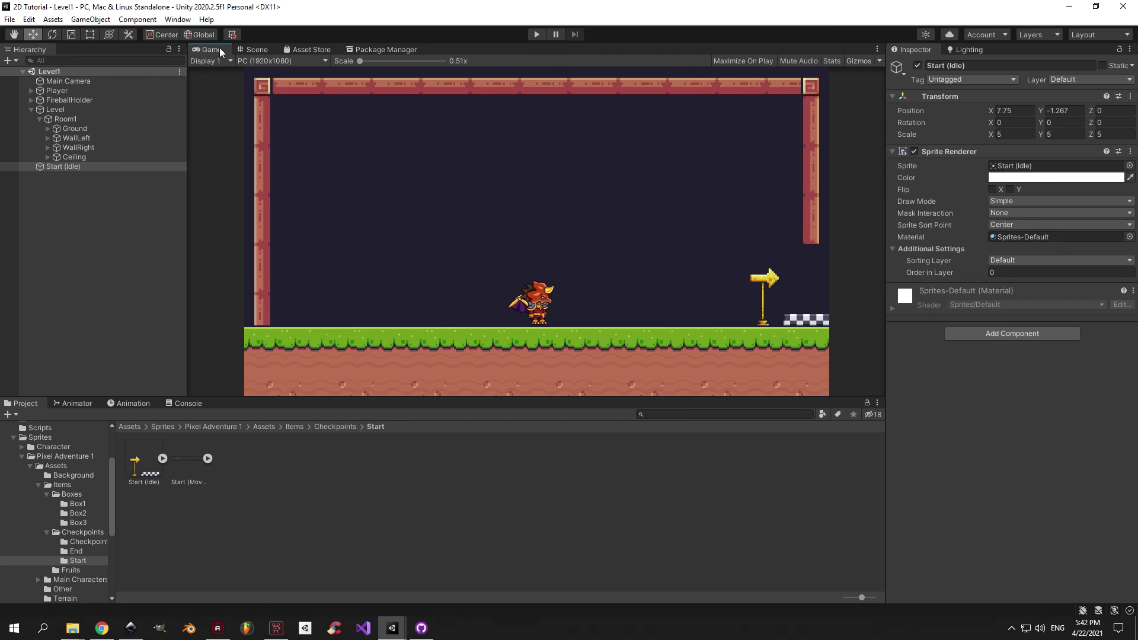
left_click(254, 49)
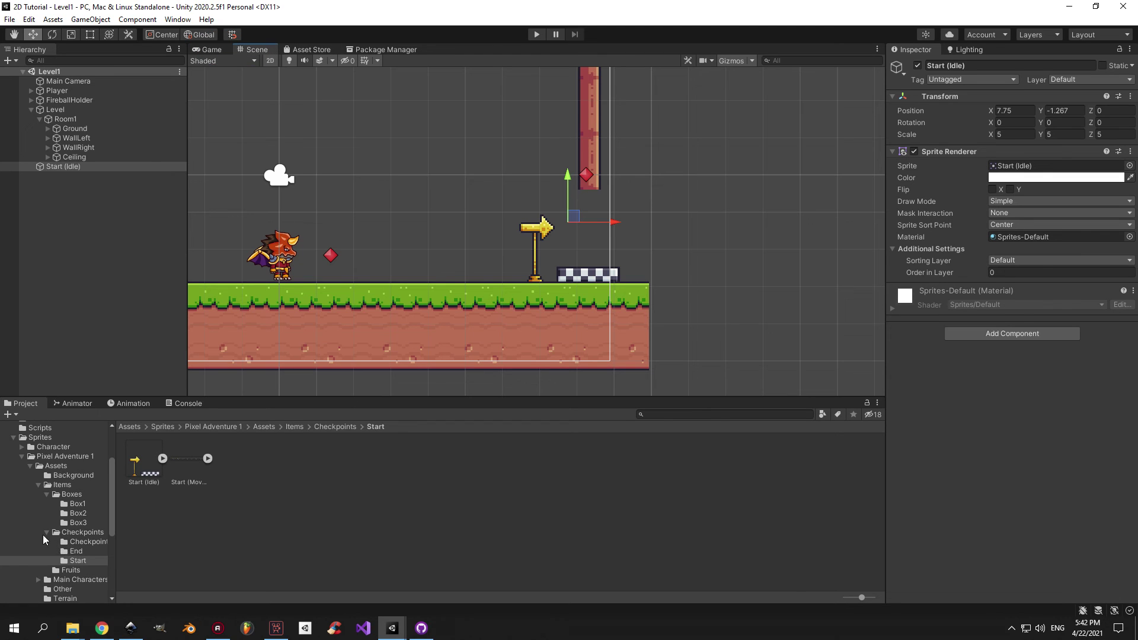
Collapse the Checkpoints and Boxes folders and open the pack's Background folder
left_click(46, 532)
left_click(47, 495)
left_click(73, 475)
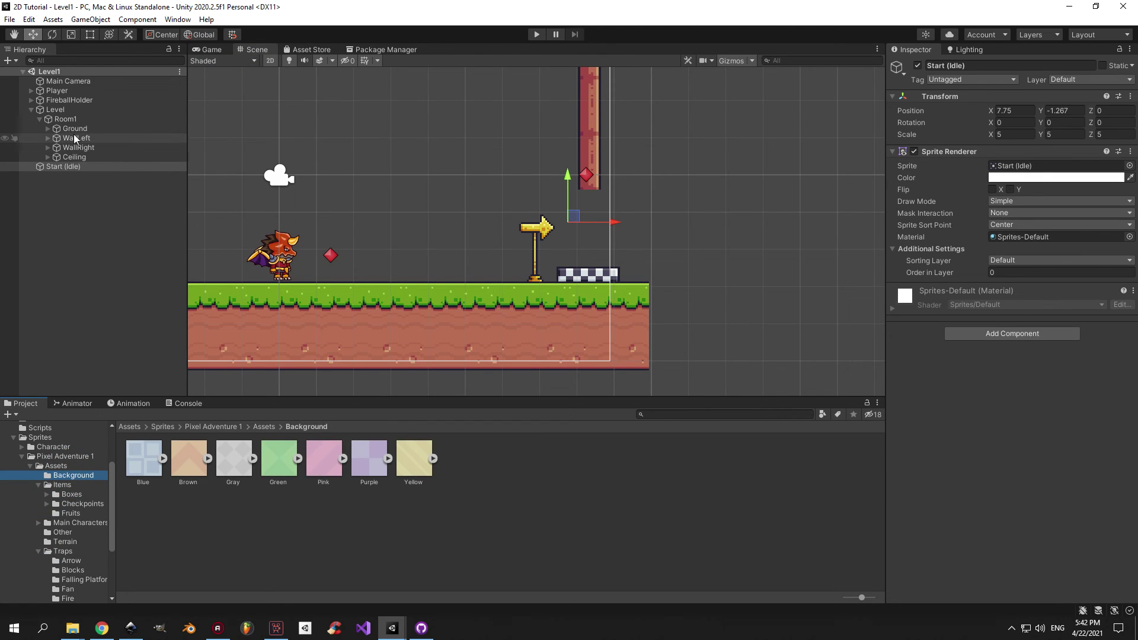
Move the Start (Idle) sign into Room1 and add an empty child object named Background to Room1
left_click_drag(56, 166, 68, 161)
left_click(80, 206)
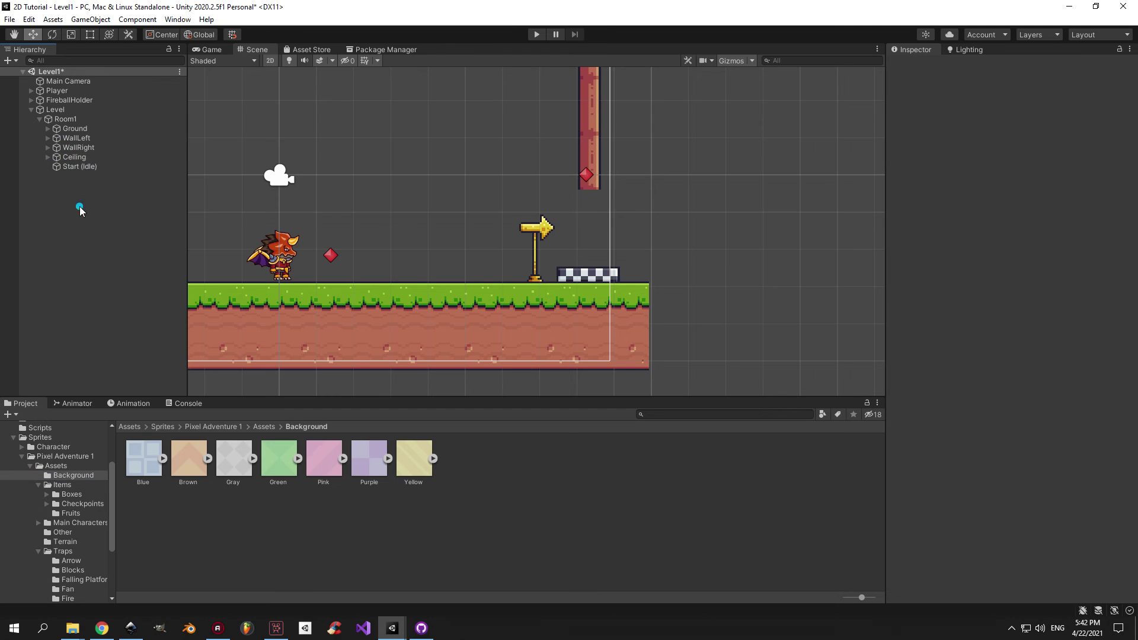
right_click(70, 119)
left_click(123, 260)
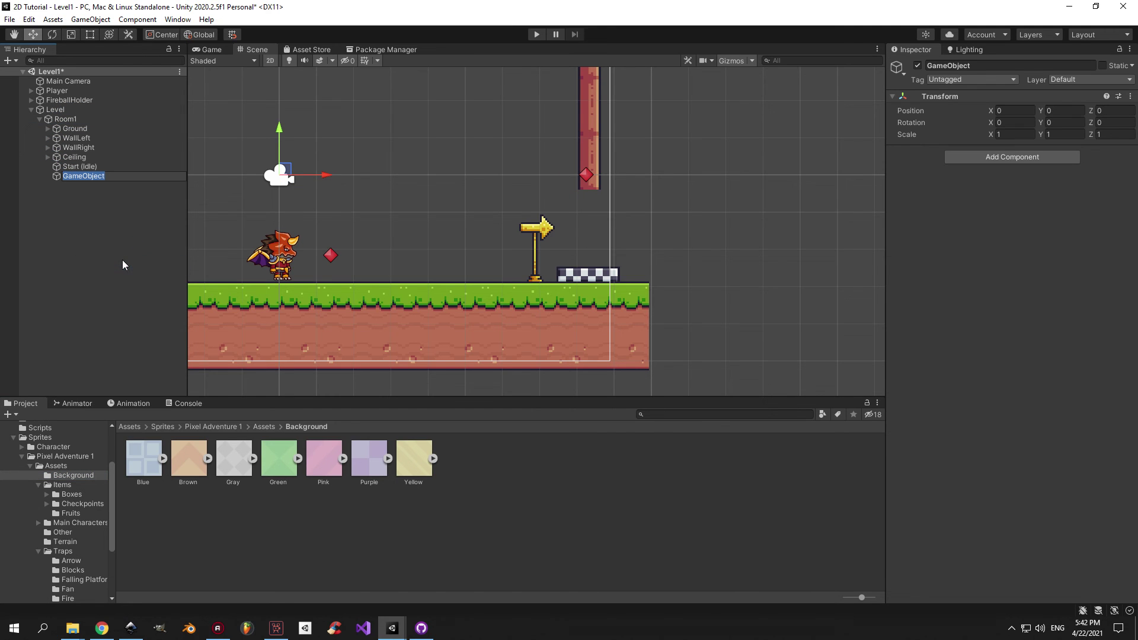
type("Bag")
type("kground")
key("Return")
Place the Brown background sprite in the room and scale it to 5 on every axis
scroll(225, 249, "down", 2)
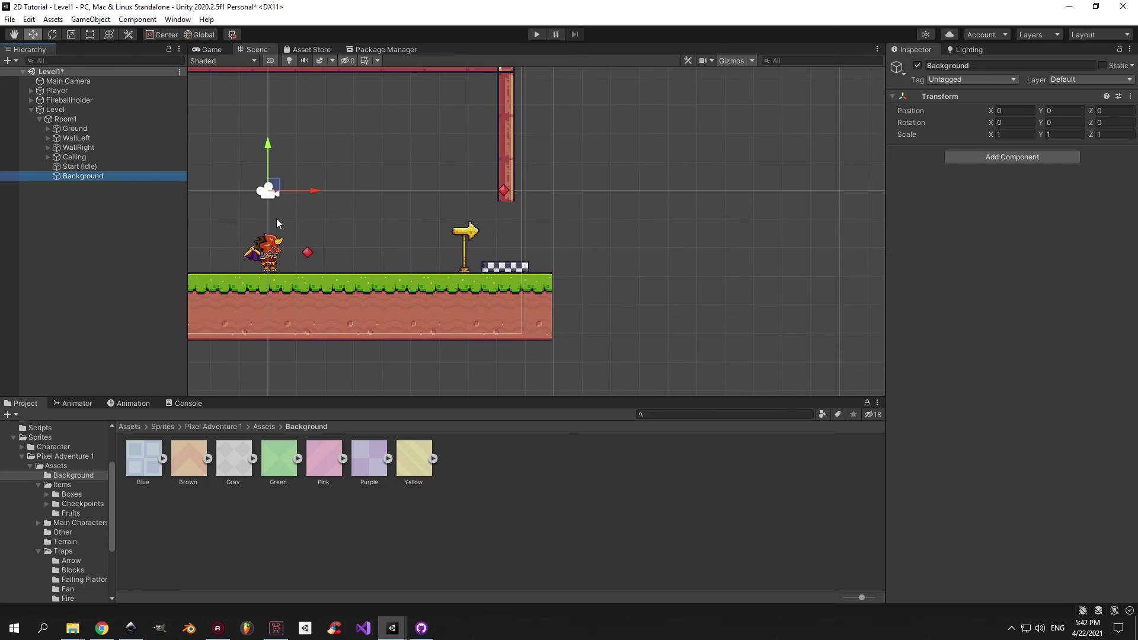
middle_click_drag(281, 263, 501, 304)
left_click_drag(194, 468, 421, 210)
left_click(1008, 134)
type("5")
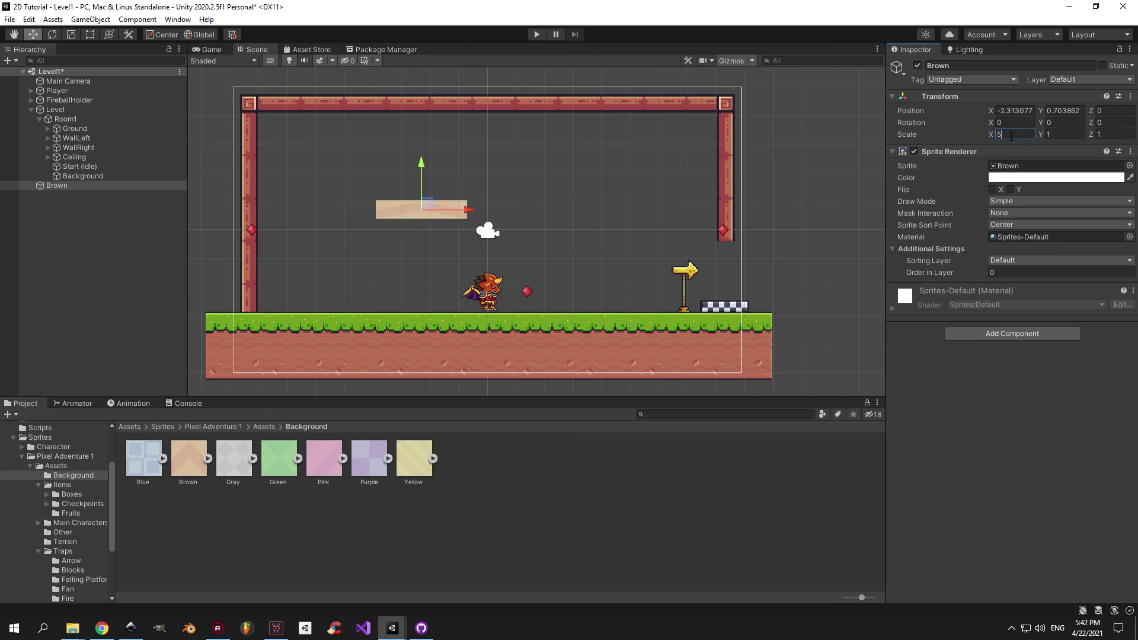
key("Tab")
type("5")
key("Tab")
type("5")
Fit the Brown tile into the room's upper-left corner at about X -6.563, Y 2.704, and parent it to Background
left_click_drag(467, 206, 350, 206)
left_click_drag(305, 165, 301, 117)
scroll(297, 140, "up", 5)
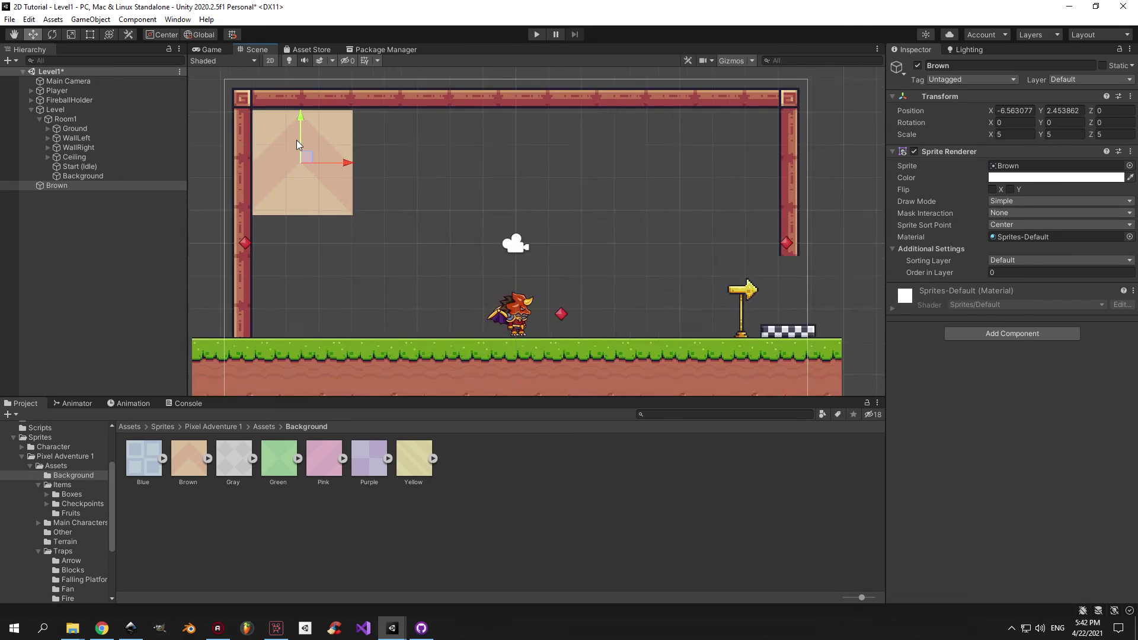
left_click_drag(367, 166, 367, 155)
scroll(418, 189, "down", 2)
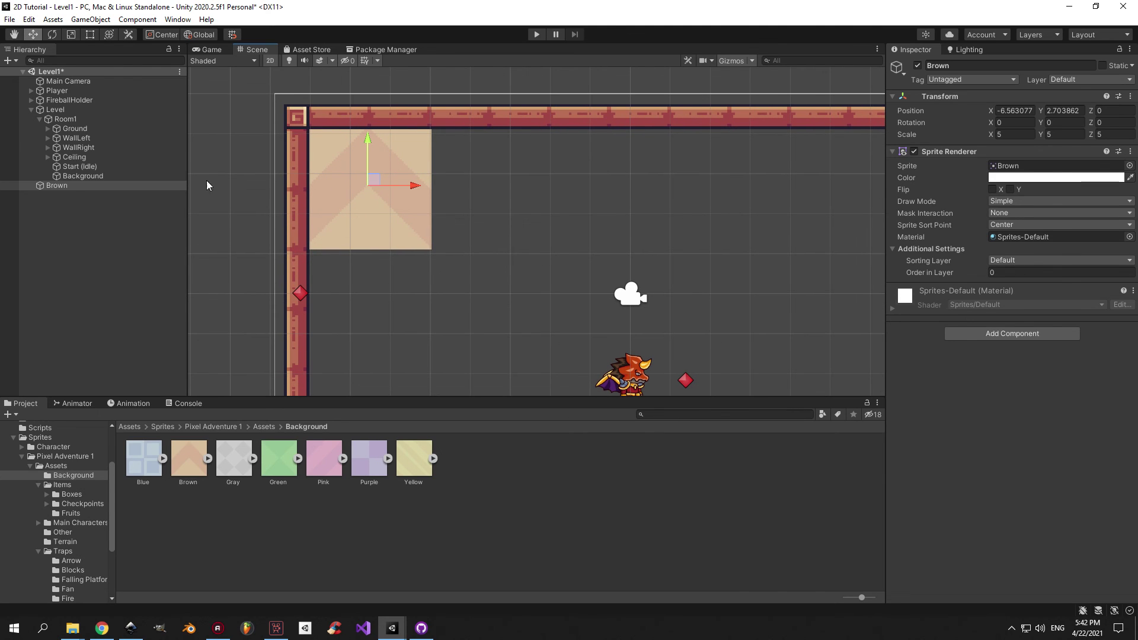
left_click_drag(76, 185, 92, 191)
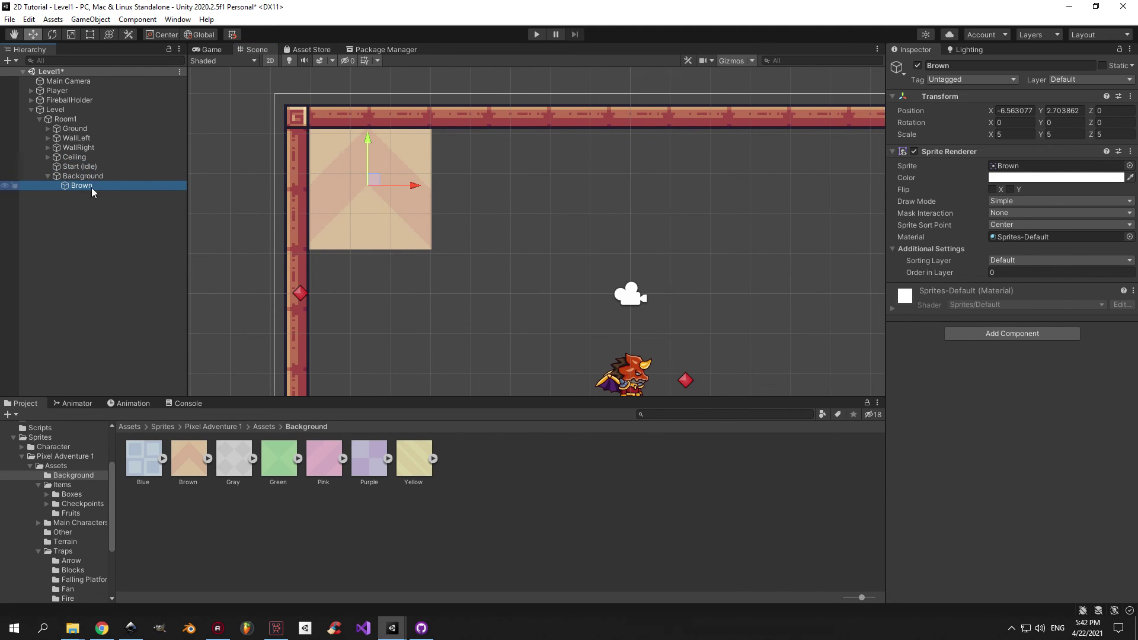
Duplicate the Brown tile four times, placing the copies edge to edge in a row under the ceiling toward WallRight
left_click(90, 35)
middle_click_drag(332, 178, 352, 183)
key("ctrl+d")
left_click_drag(340, 137, 462, 137)
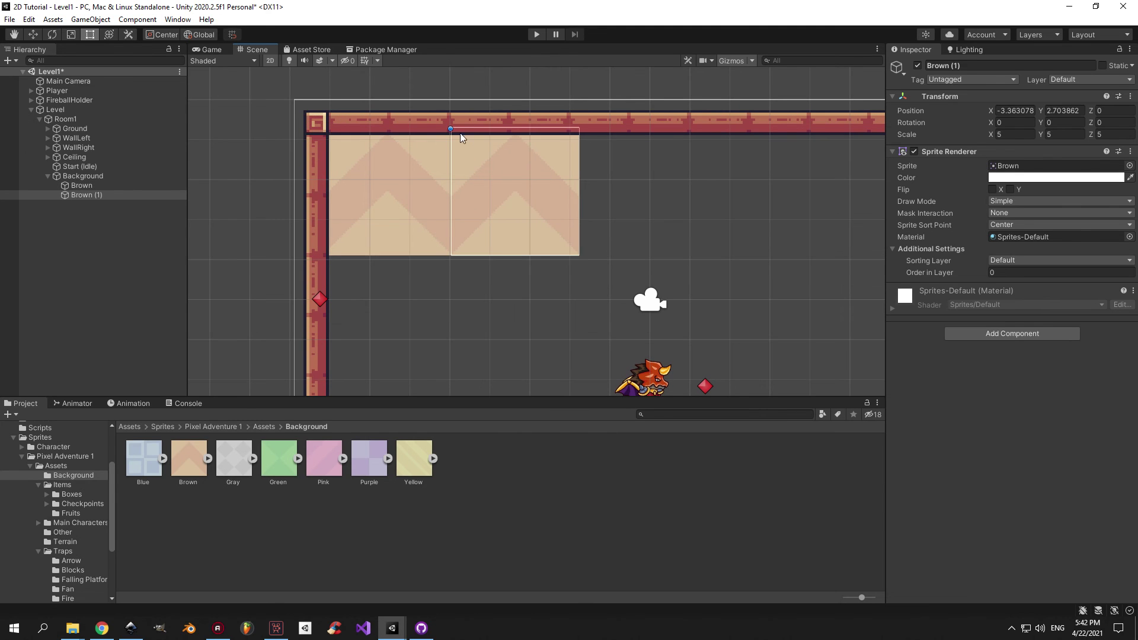
middle_click_drag(462, 138, 386, 130)
key("ctrl+d")
left_click_drag(381, 127, 509, 128)
middle_click_drag(510, 127, 394, 126)
key("ctrl+d")
left_click_drag(393, 128, 522, 128)
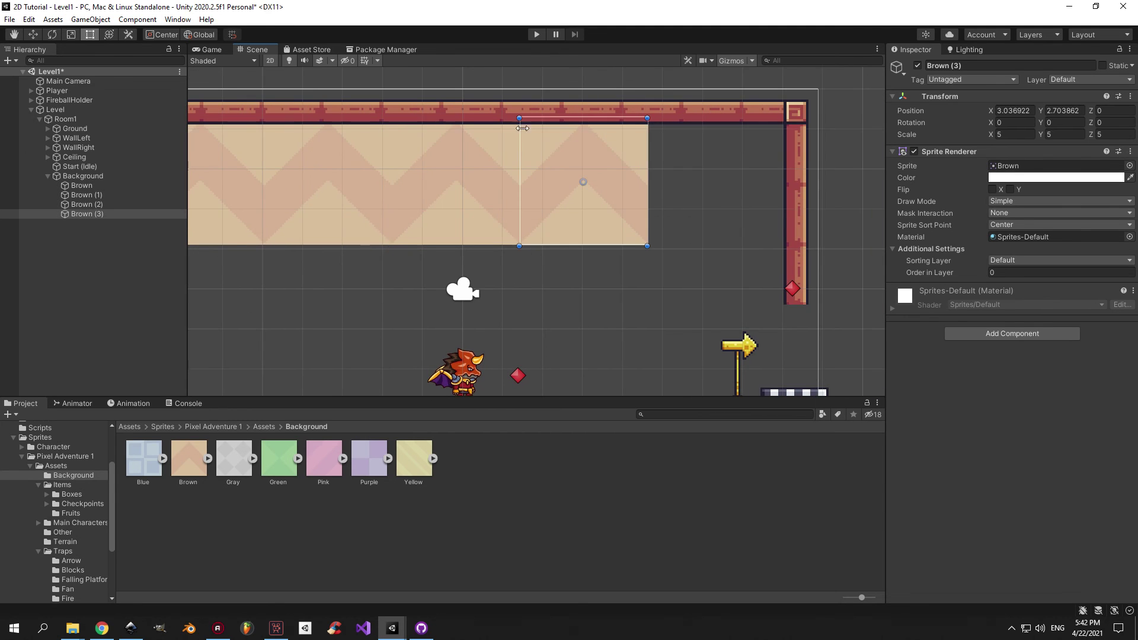
middle_click_drag(522, 128, 489, 119)
key("ctrl+d")
left_click_drag(489, 119, 617, 119)
Select all five Brown tiles and shift the row slightly right to centre it between the walls
scroll(617, 119, "down", 3)
left_click(93, 185)
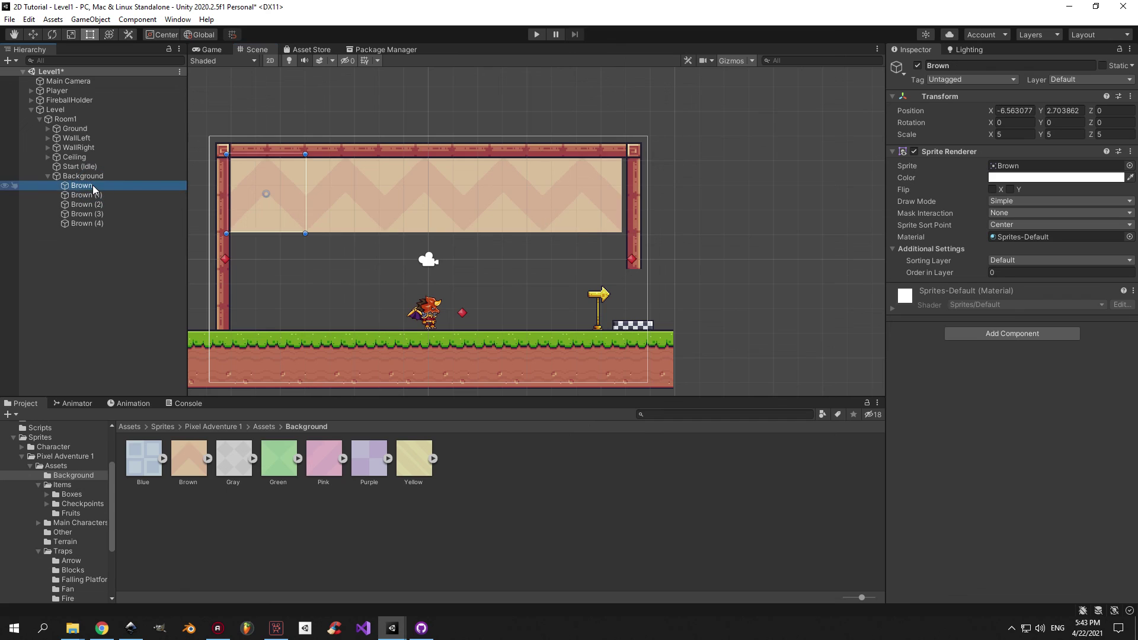
key("Down")
key("Down")
key("Down")
key("Down")
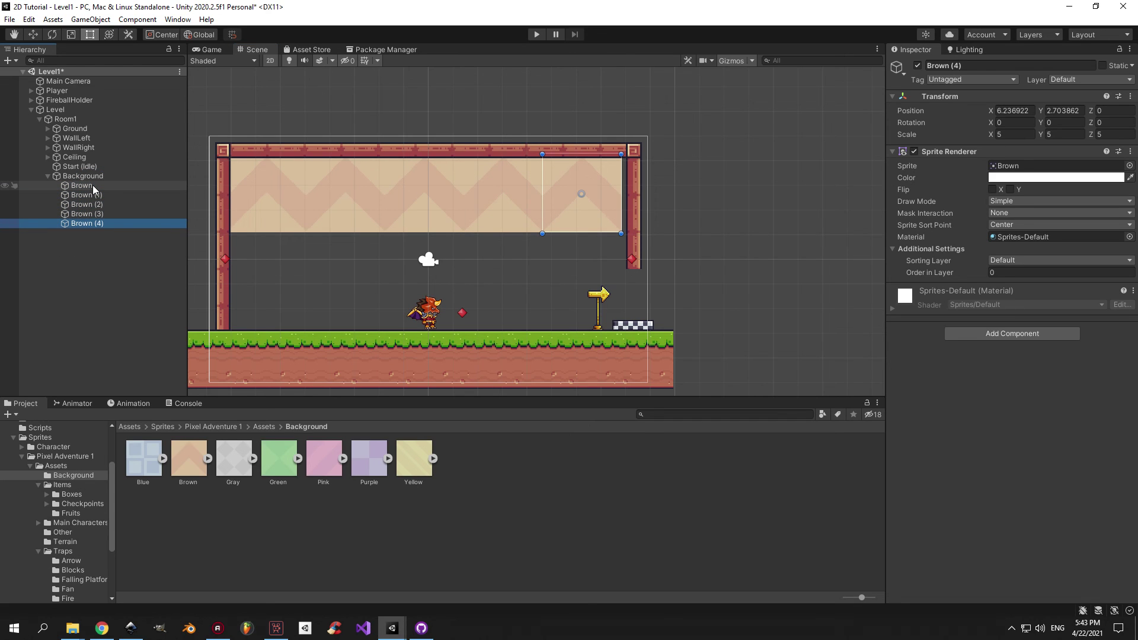
key("shift+Up")
key("shift+Up")
key("shift+Up")
key("shift+Up")
left_click(33, 34)
left_click_drag(472, 193, 478, 193)
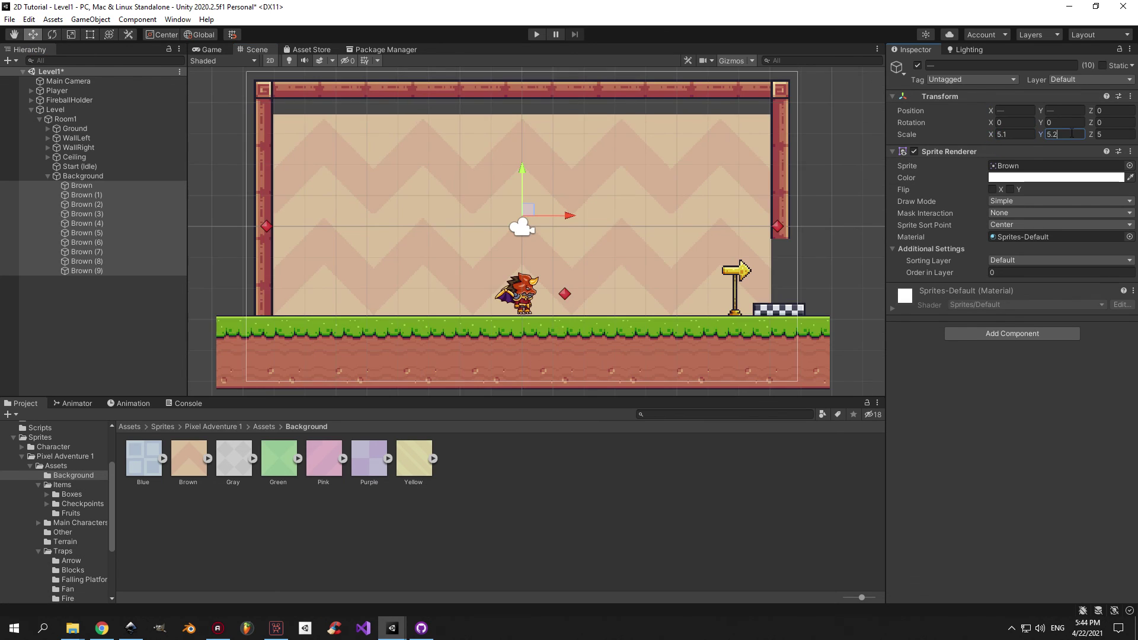
Move the lower row of tiles, Brown (5) to Brown (9), slightly down to about Y -0.874
left_click(81, 232)
left_click(83, 270, "shift")
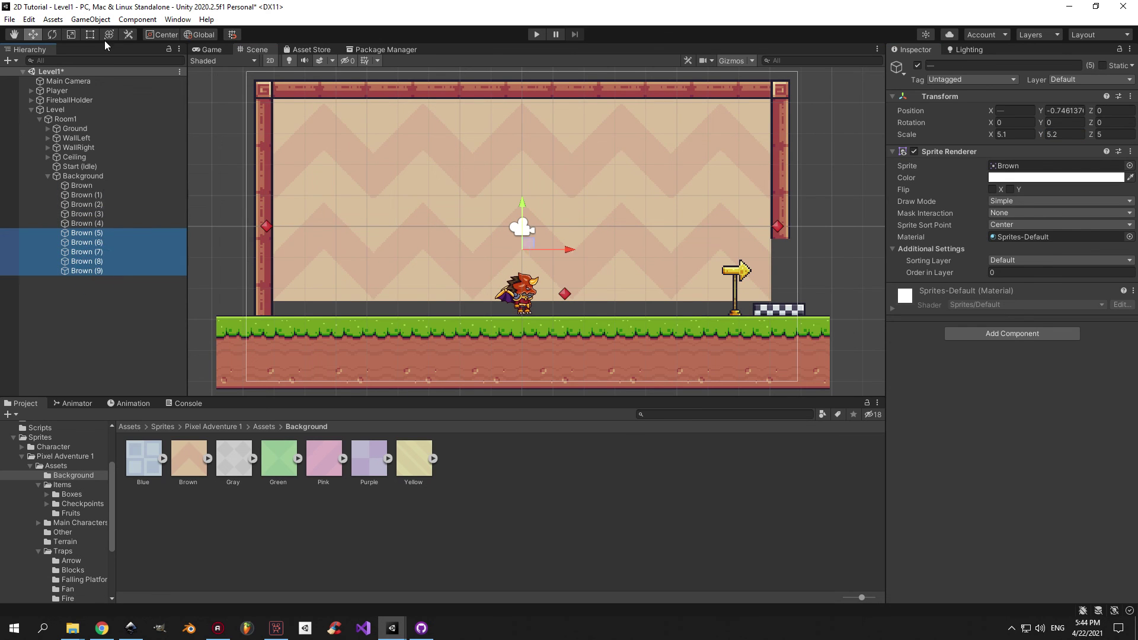
left_click(91, 36)
middle_click_drag(304, 188, 386, 198)
mouse_move(359, 220)
left_mouse_down()
mouse_move(359, 256)
mouse_move(359, 225)
left_mouse_up()
scroll(263, 242, "down", 5)
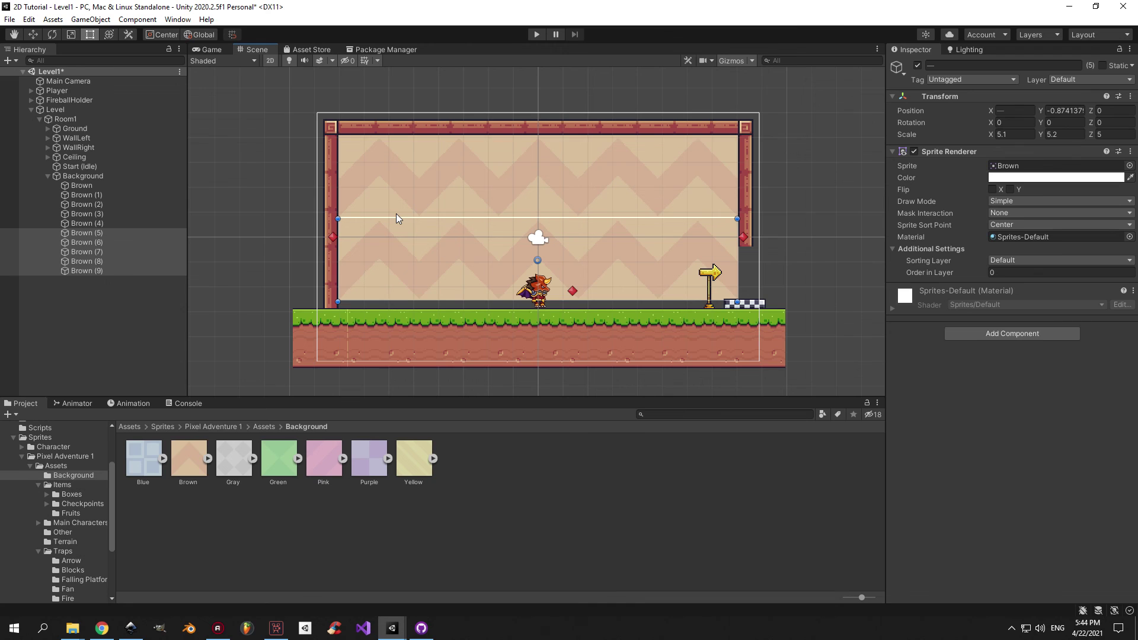
Set the Y scale of all ten Brown tiles to 5.5
left_click(116, 185)
left_click(101, 270, "shift")
left_click(1061, 135)
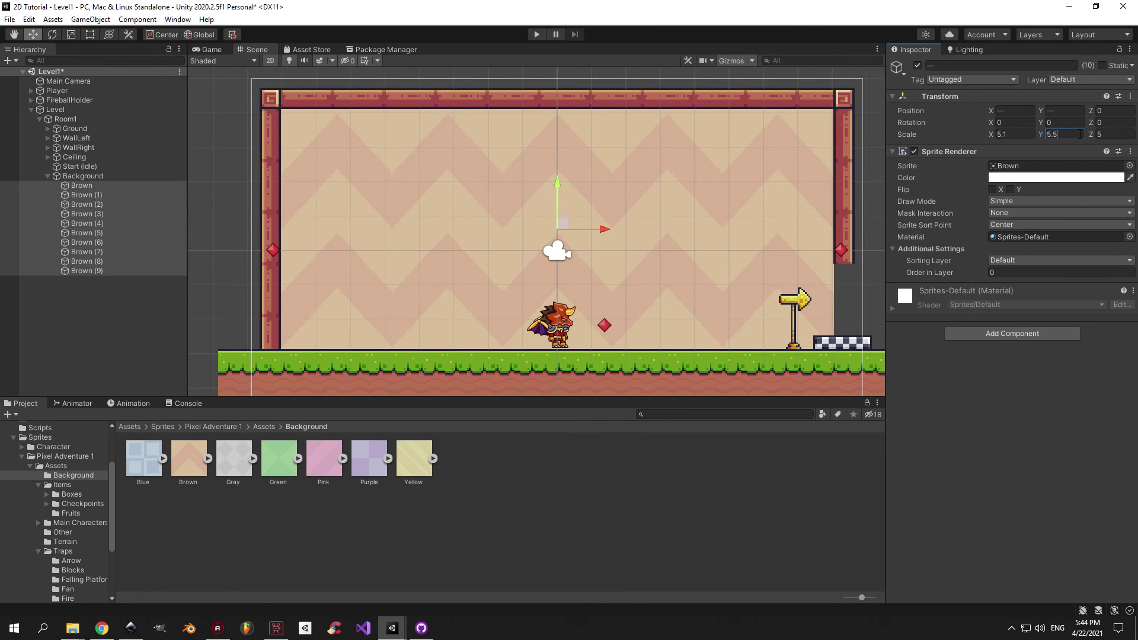
Save the scene, check the tiled background in the Game view and collapse the Background object
scroll(708, 218, "down", 2)
key("ctrl+s")
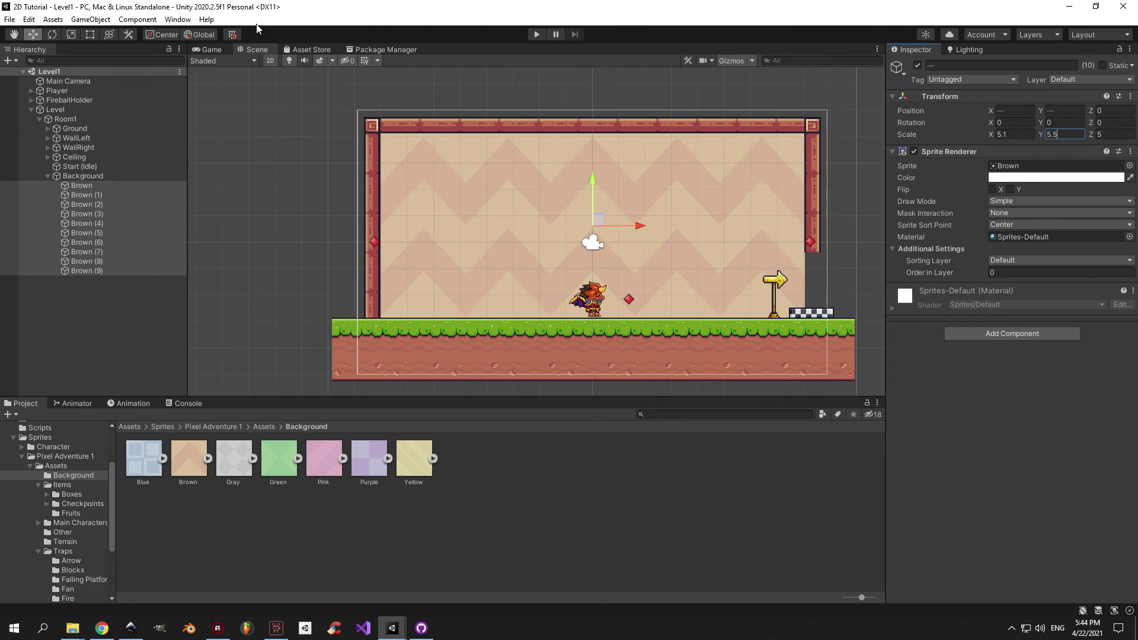
left_click(210, 50)
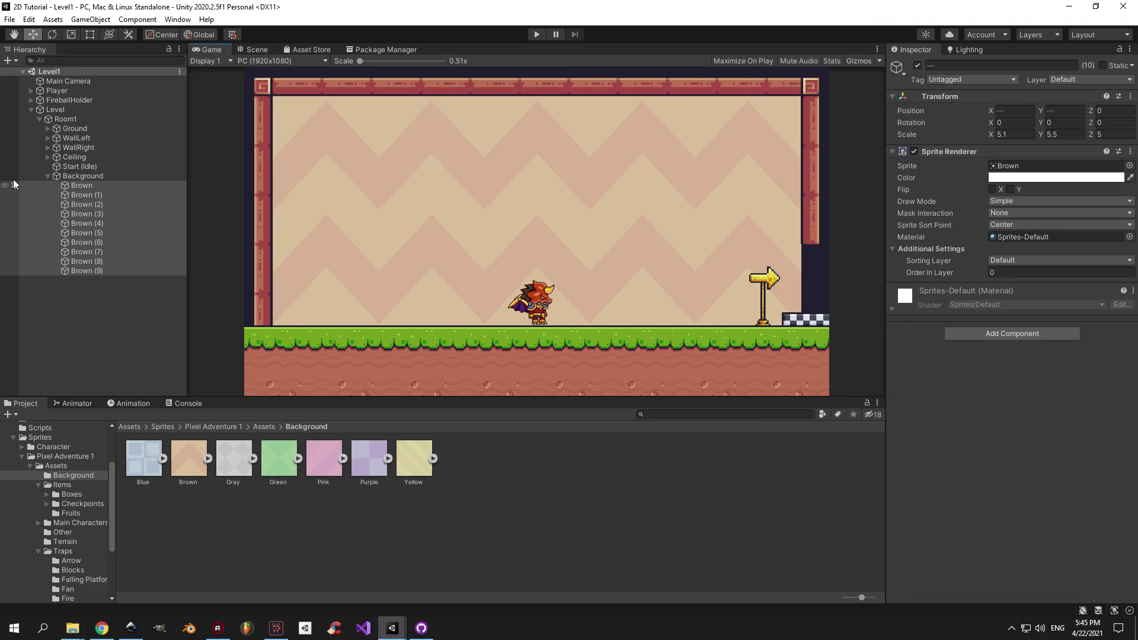
left_click(46, 176)
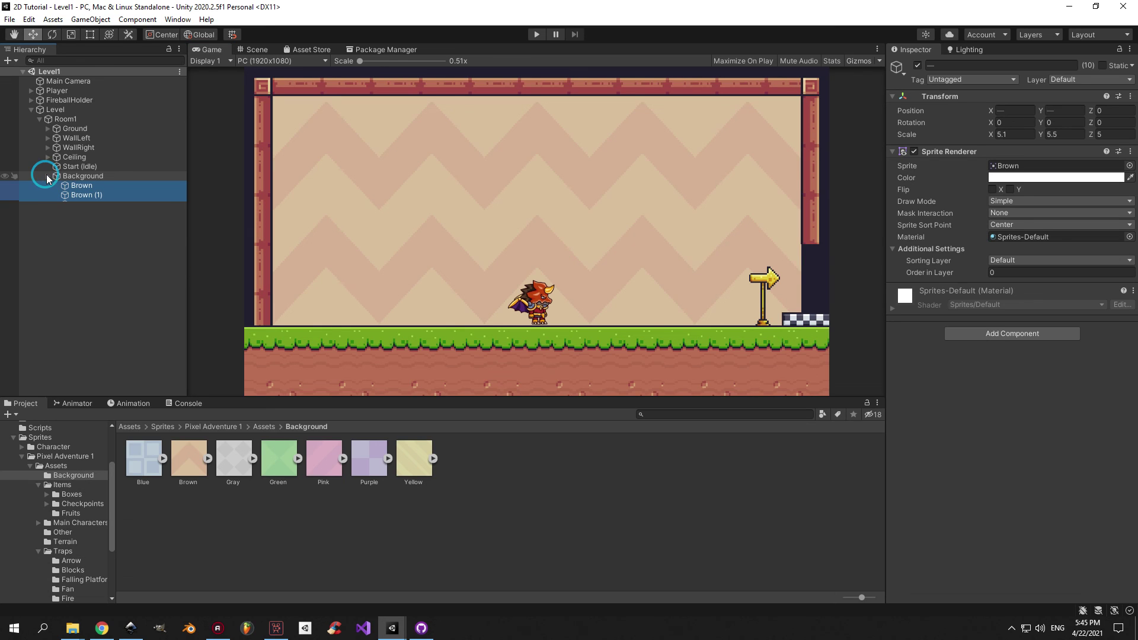